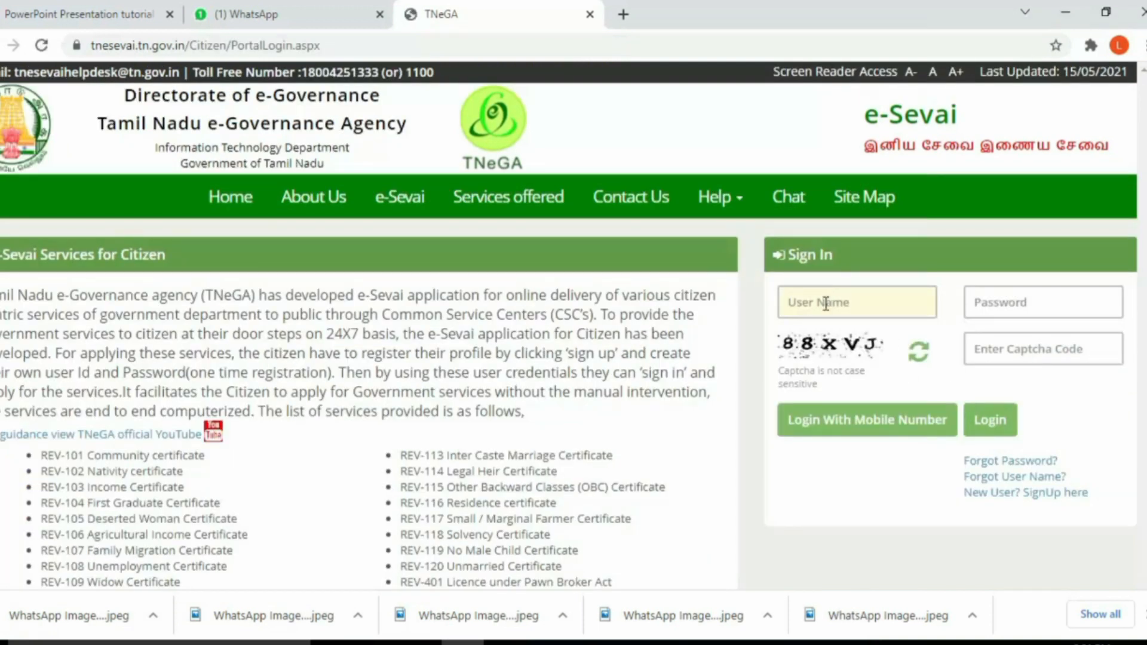
# Step: Sign in to the e-Sevai citizen account with the user name, password and captcha code
pyautogui.click(826, 303)
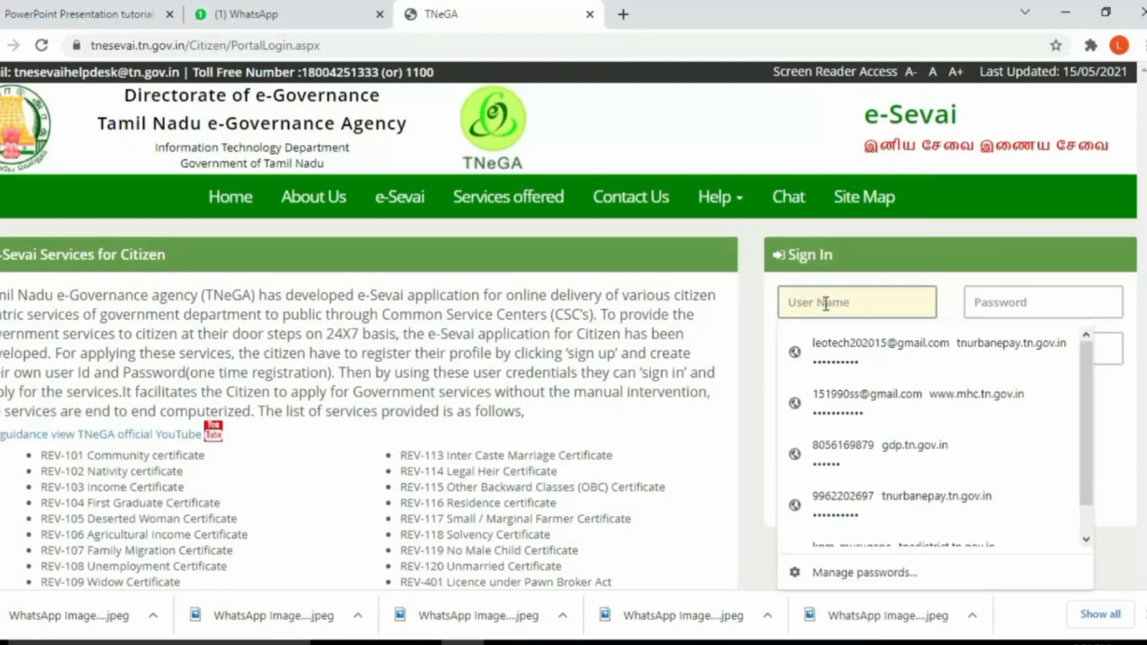
pyautogui.write('Carelyn2202')
pyautogui.click(1012, 312)
pyautogui.write('**')
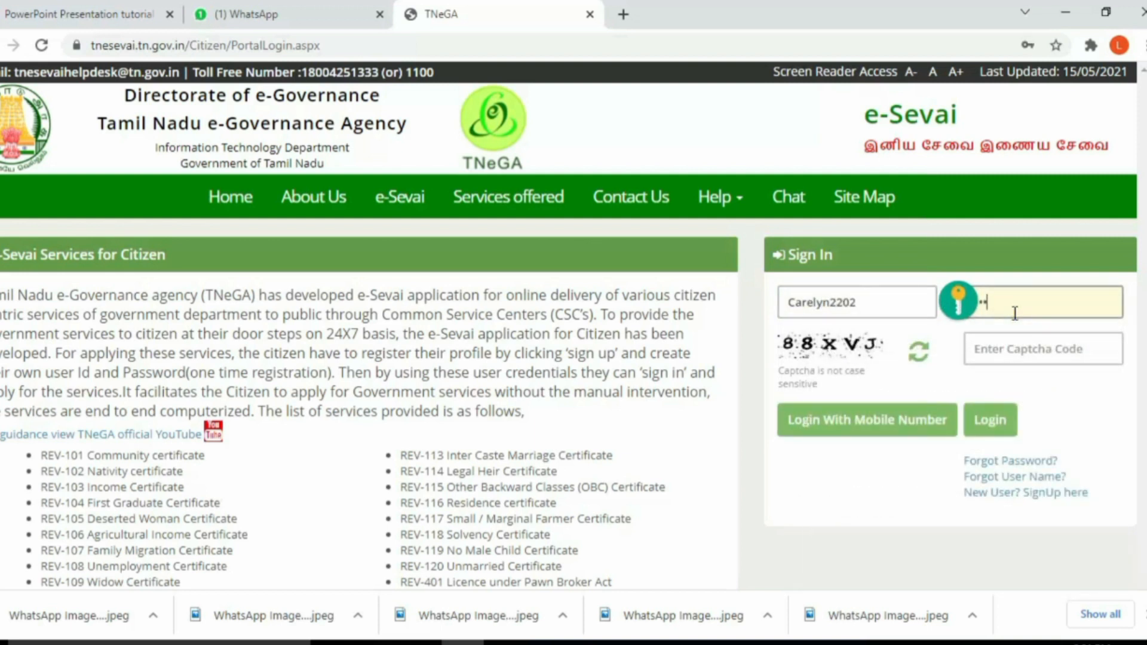
pyautogui.click(1014, 349)
pyautogui.write('88XVJ')
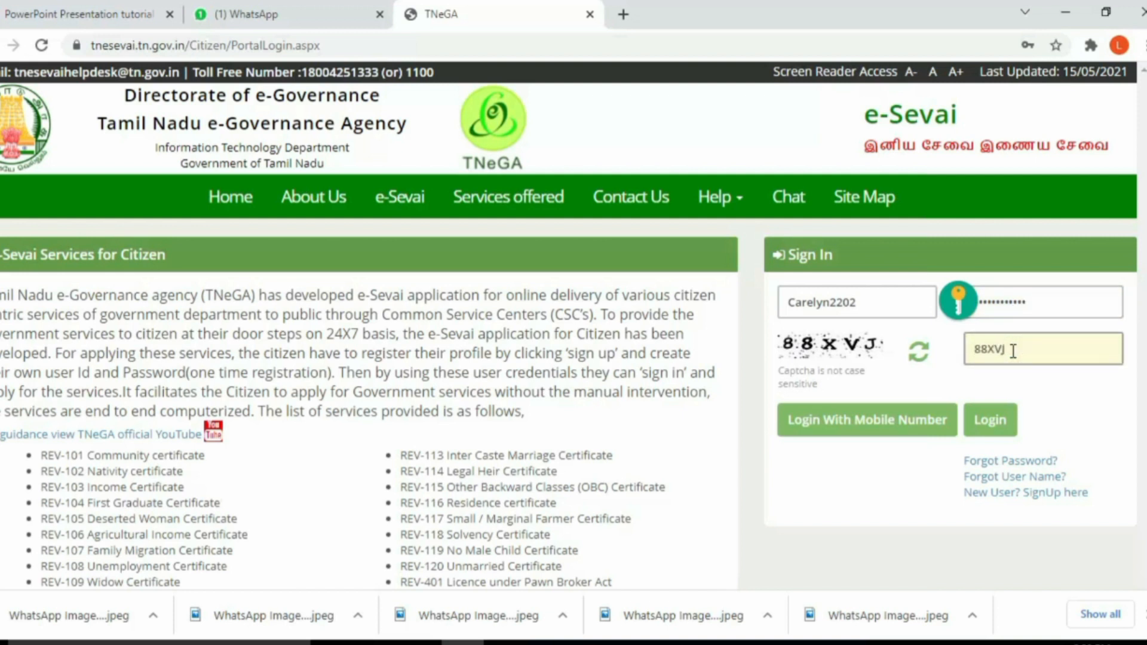
pyautogui.click(977, 420)
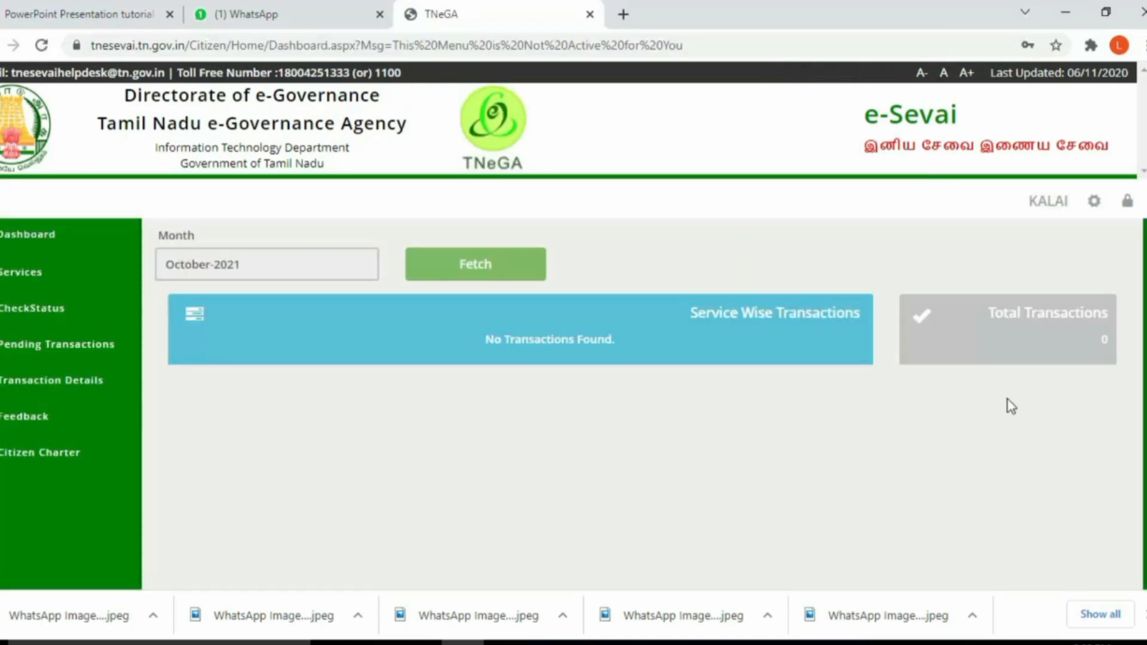
# Step: Open REV-103 Income Certificate under Revenue Department services and maximize the e-District window
pyautogui.click(16, 270)
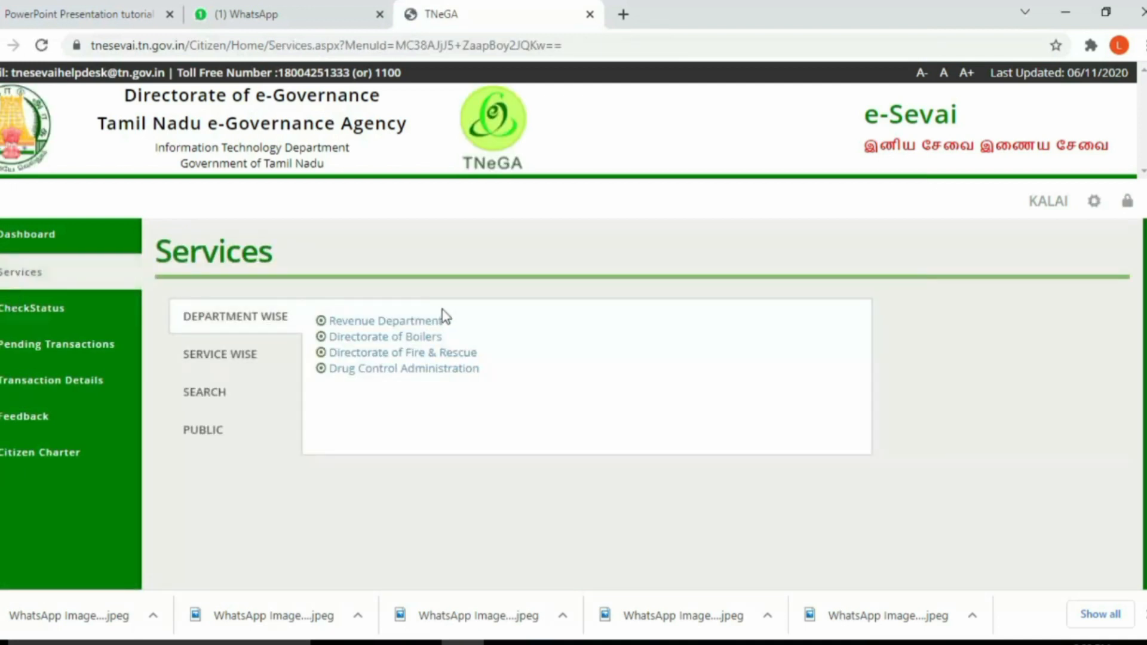
pyautogui.click(405, 324)
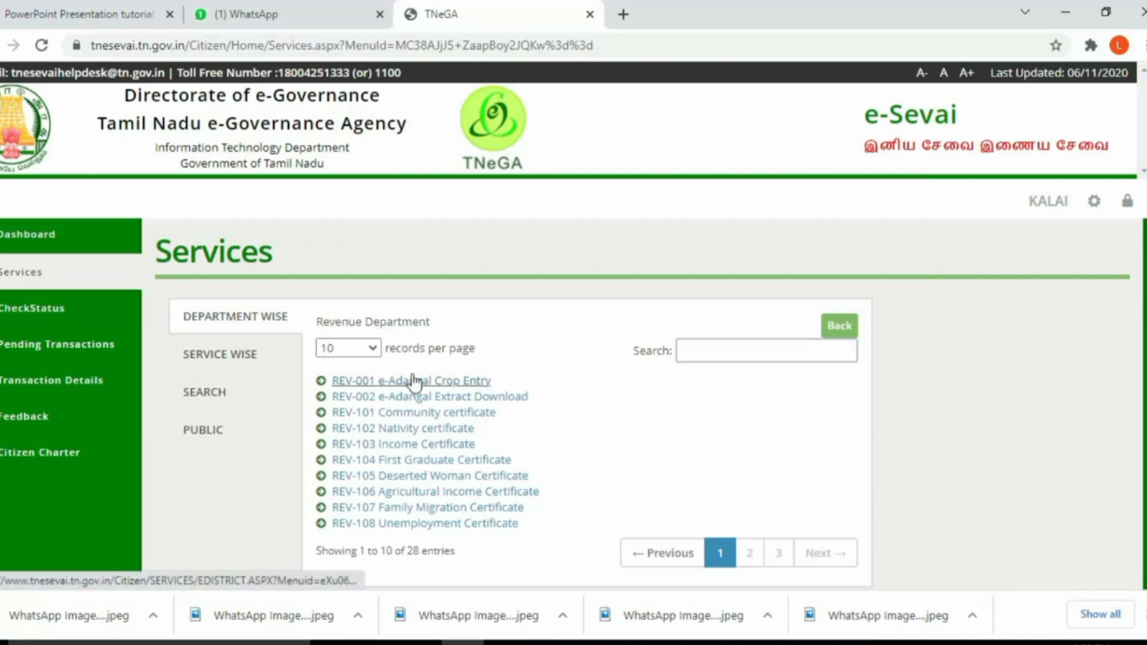
pyautogui.click(423, 444)
pyautogui.click(878, 66)
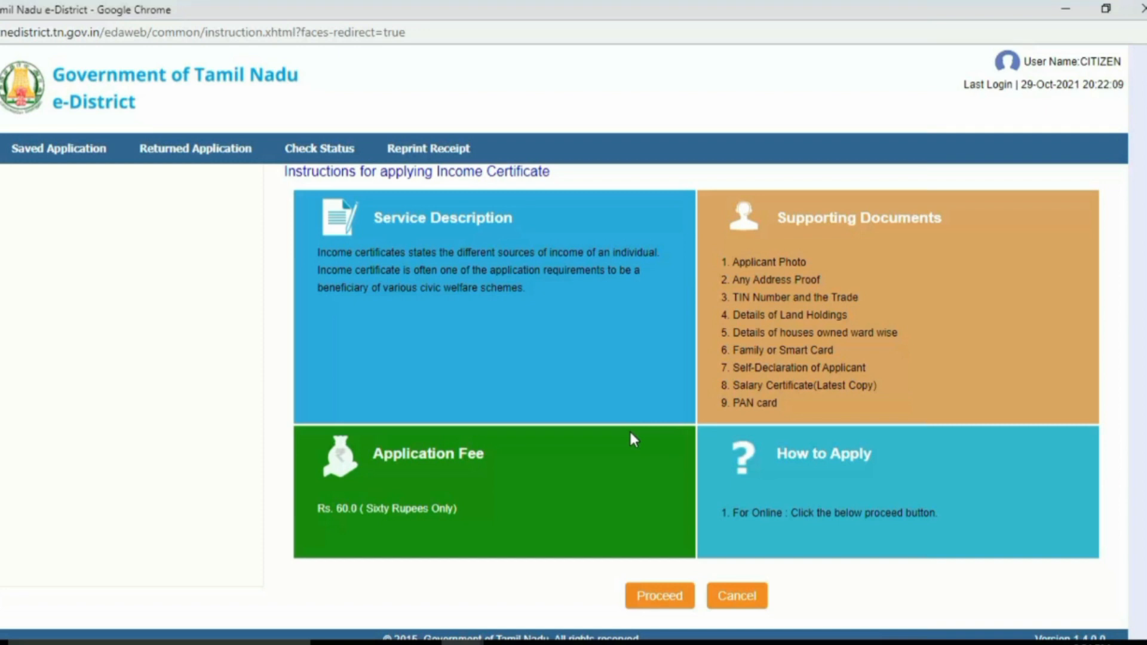
# Step: Proceed past the Income Certificate instructions and start a new CAN registration
pyautogui.click(659, 596)
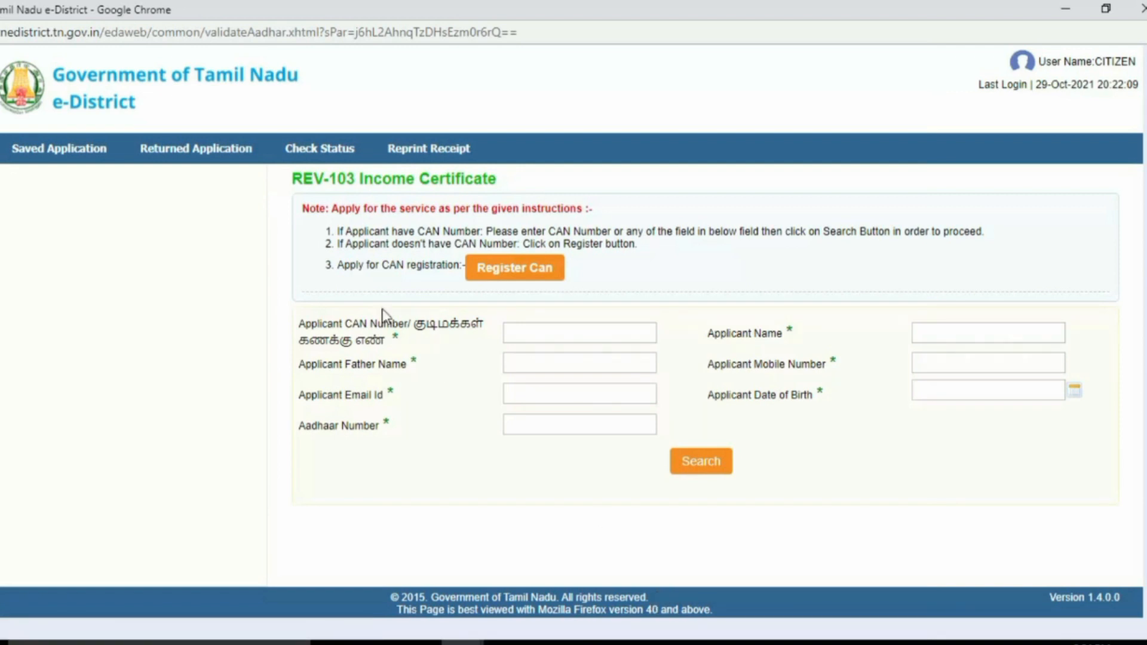
pyautogui.click(508, 270)
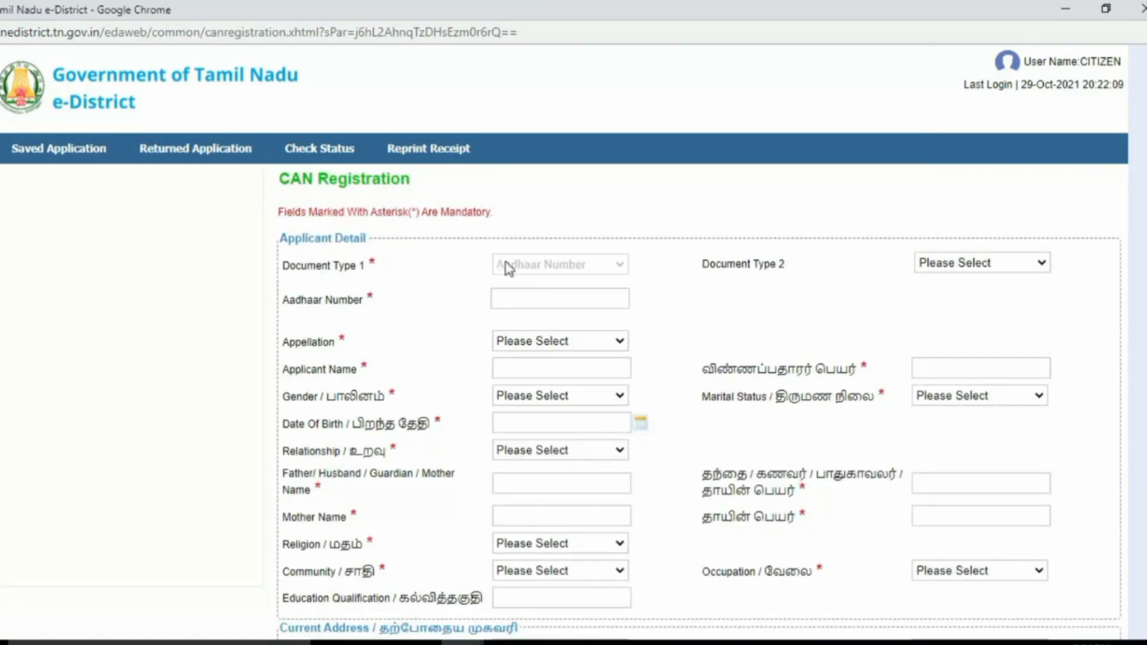
# Step: Enter the applicant's Aadhaar number, appellation, name and gender
pyautogui.click(515, 299)
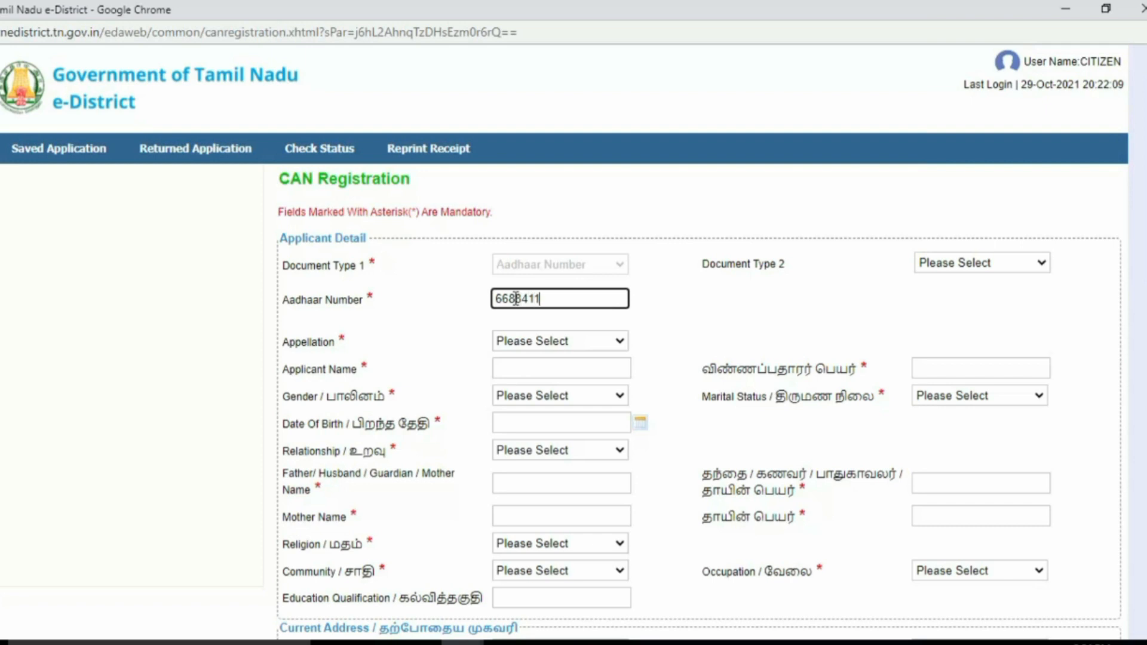
pyautogui.click(518, 339)
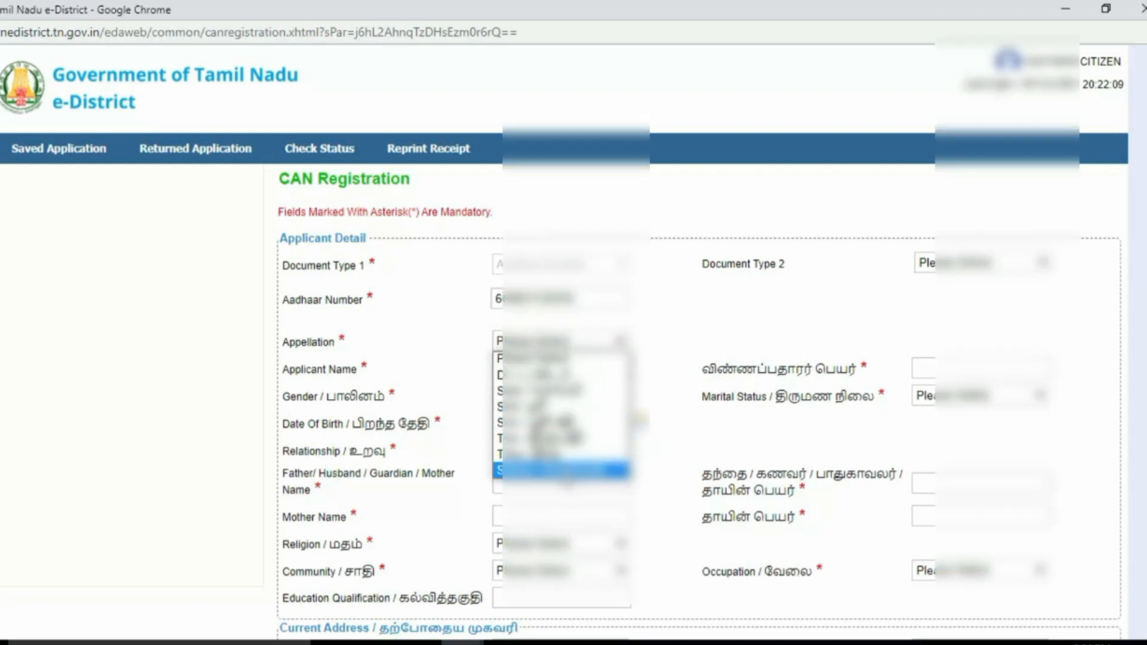
pyautogui.click(565, 471)
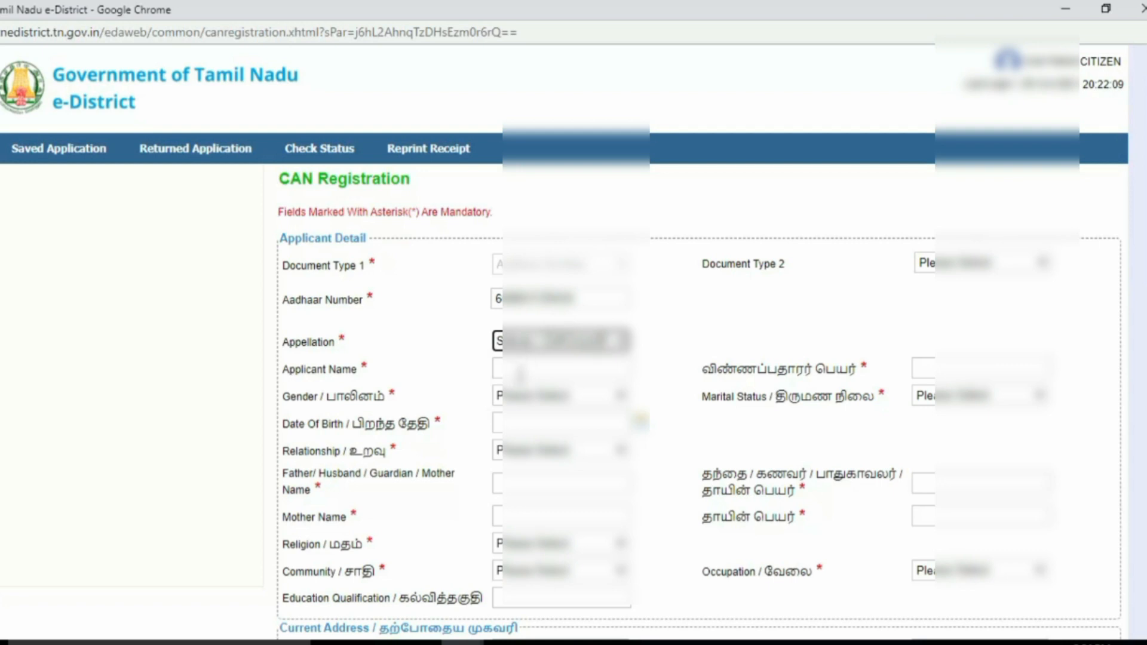
pyautogui.click(518, 372)
pyautogui.write('V')
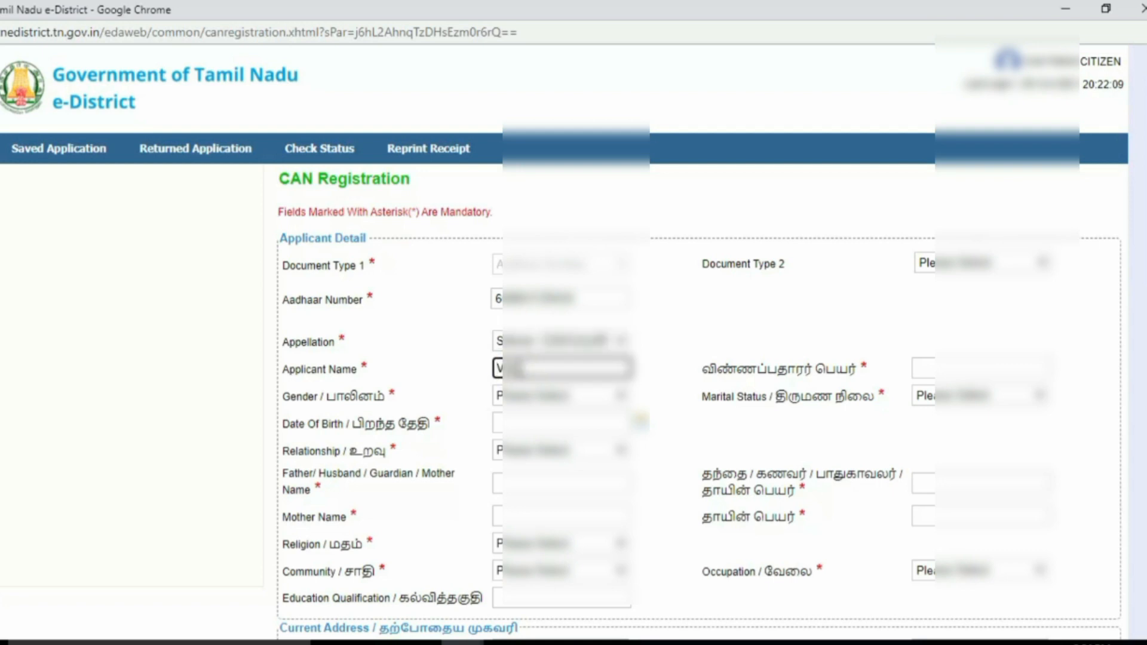
pyautogui.write('ijayumar')
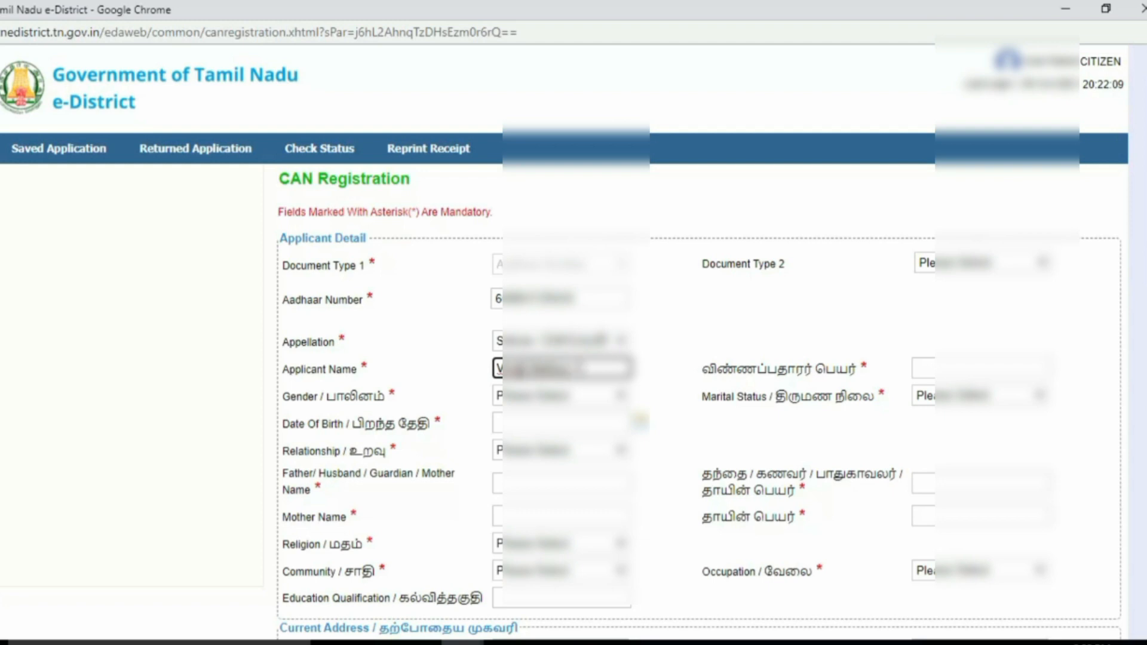
pyautogui.click(545, 395)
pyautogui.click(524, 429)
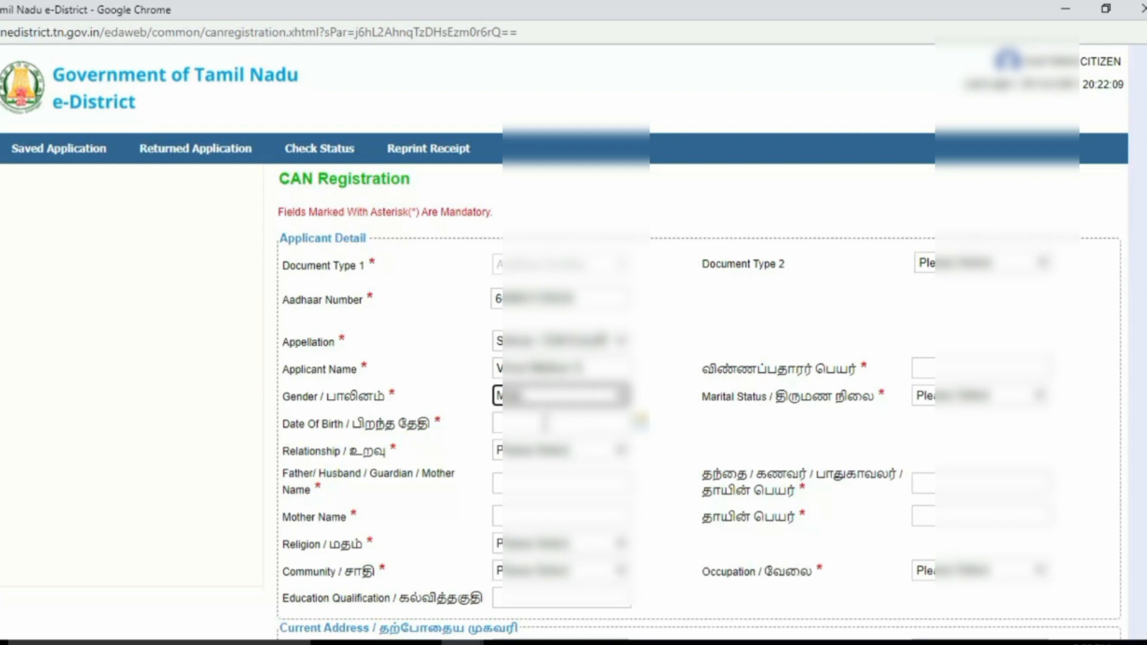
# Step: Pick the date of birth, set relationship to Father, and enter the father's and mother's names
pyautogui.click(544, 423)
pyautogui.click(572, 445)
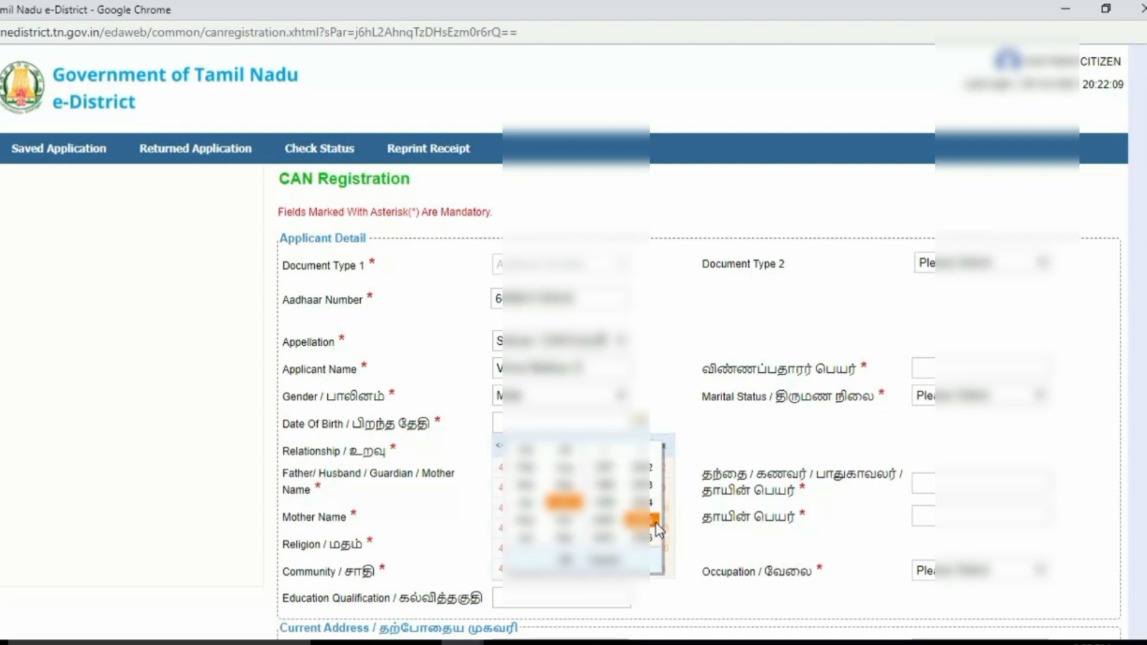
pyautogui.click(565, 450)
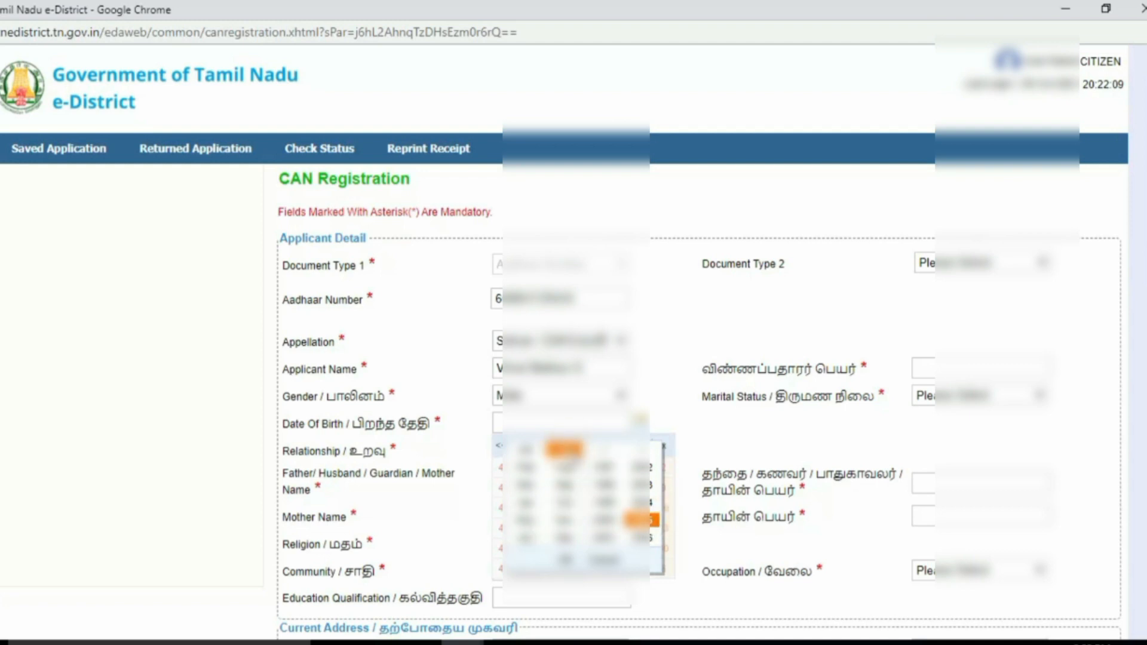
pyautogui.click(564, 560)
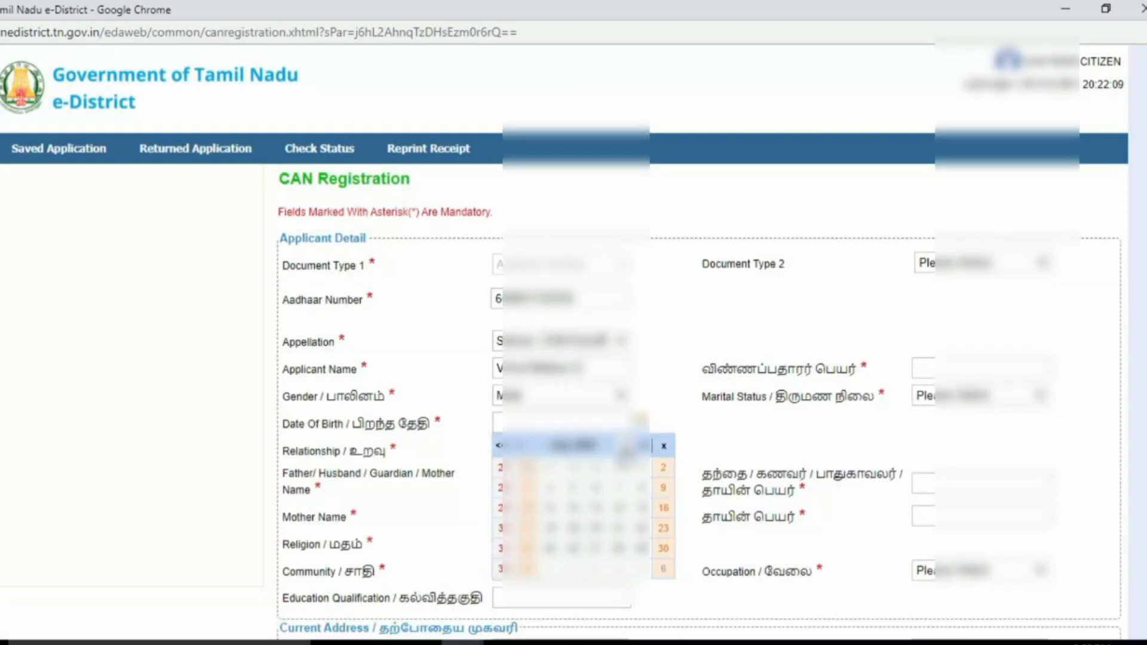
pyautogui.click(512, 454)
pyautogui.click(520, 475)
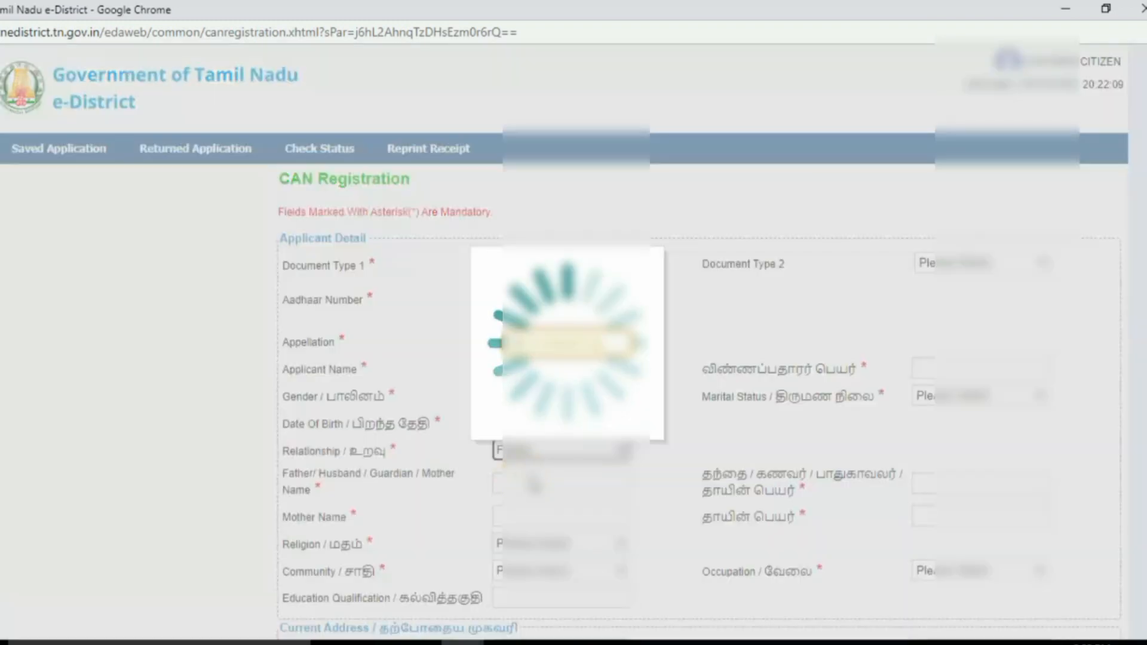
pyautogui.click(519, 483)
pyautogui.write('G')
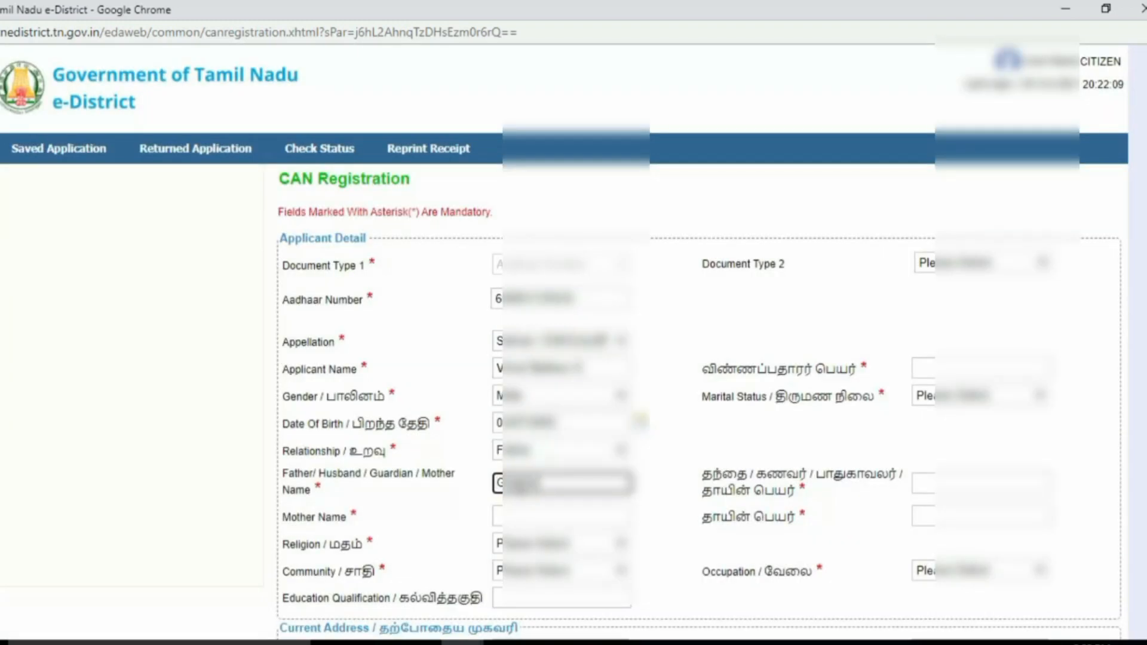
pyautogui.click(528, 513)
pyautogui.write('J')
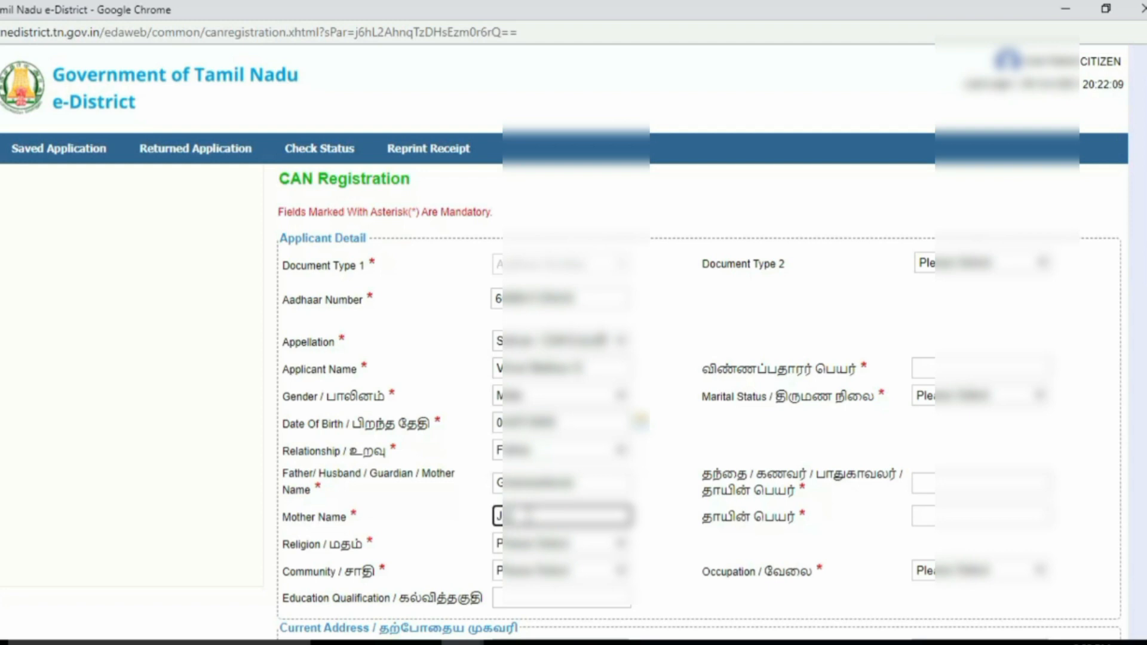
pyautogui.write('kshmi')
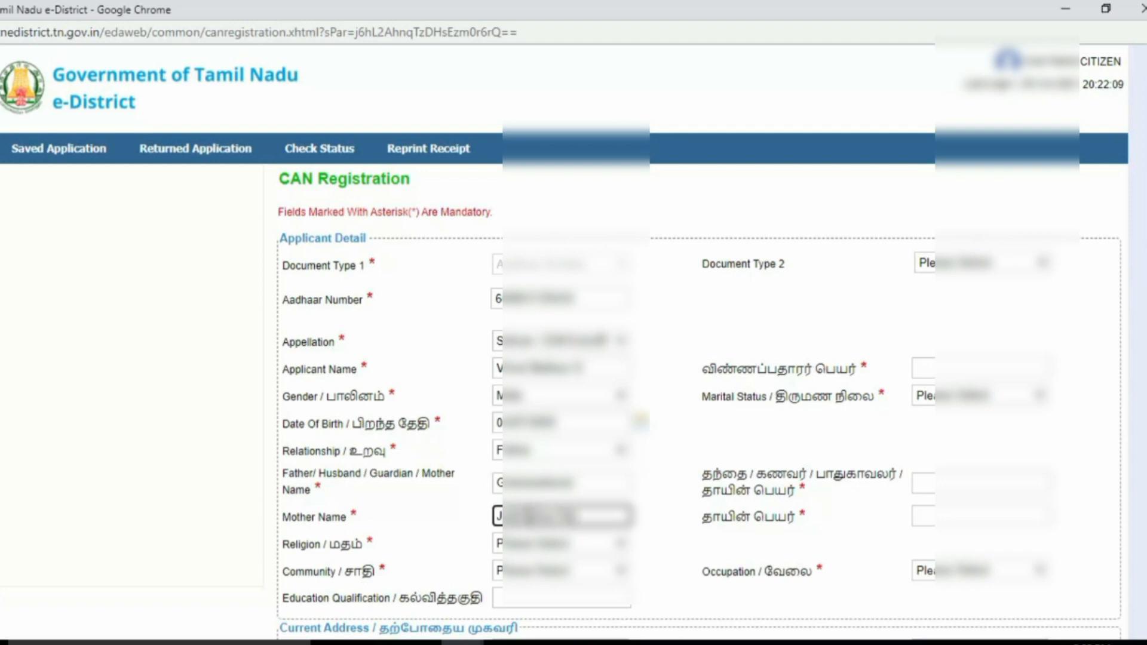
# Step: Choose the applicant's religion and community
pyautogui.click(609, 544)
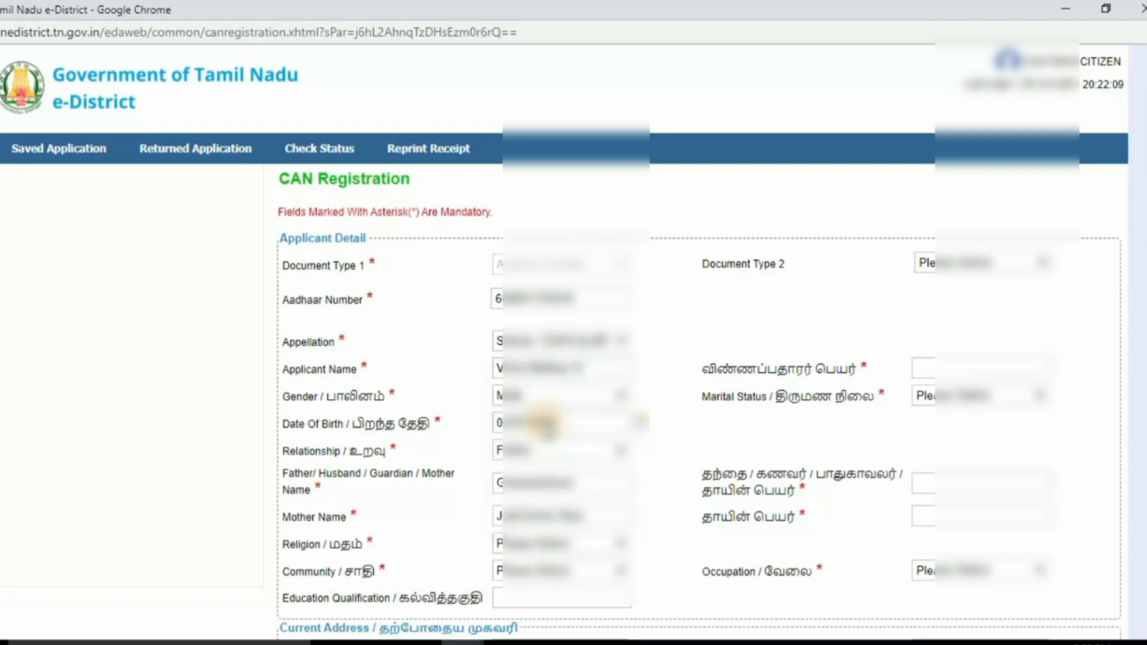
pyautogui.click(544, 423)
pyautogui.scroll(-1, 566, 497)
pyautogui.click(539, 485)
pyautogui.click(507, 513)
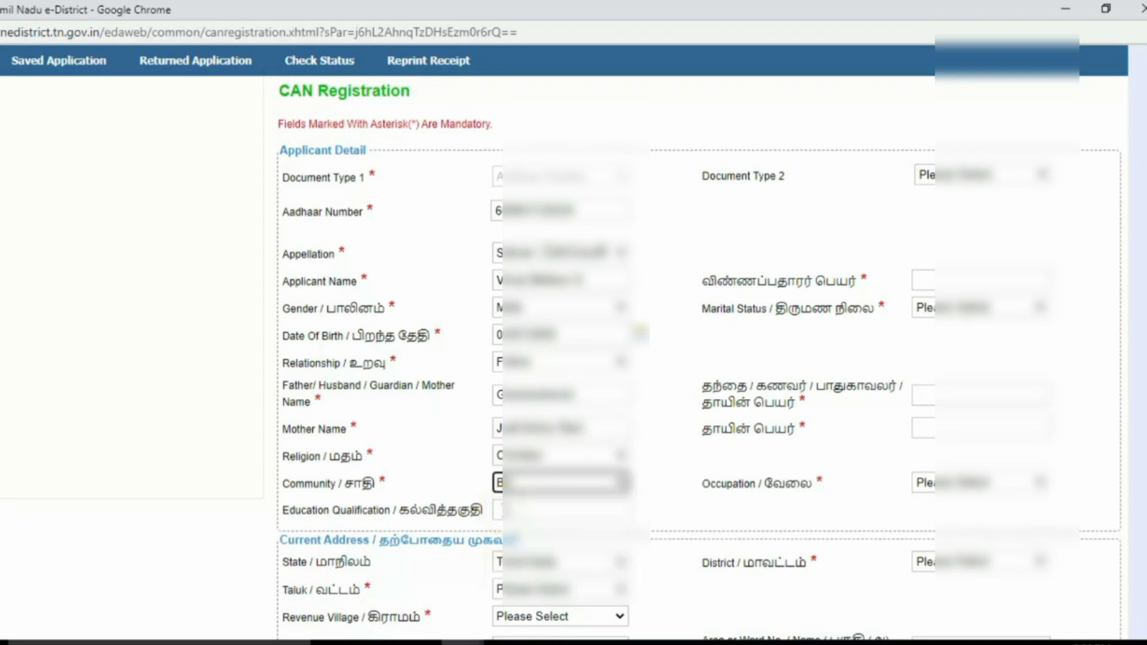
# Step: Type the applicant's name in Tamil script using transliteration
pyautogui.click(929, 283)
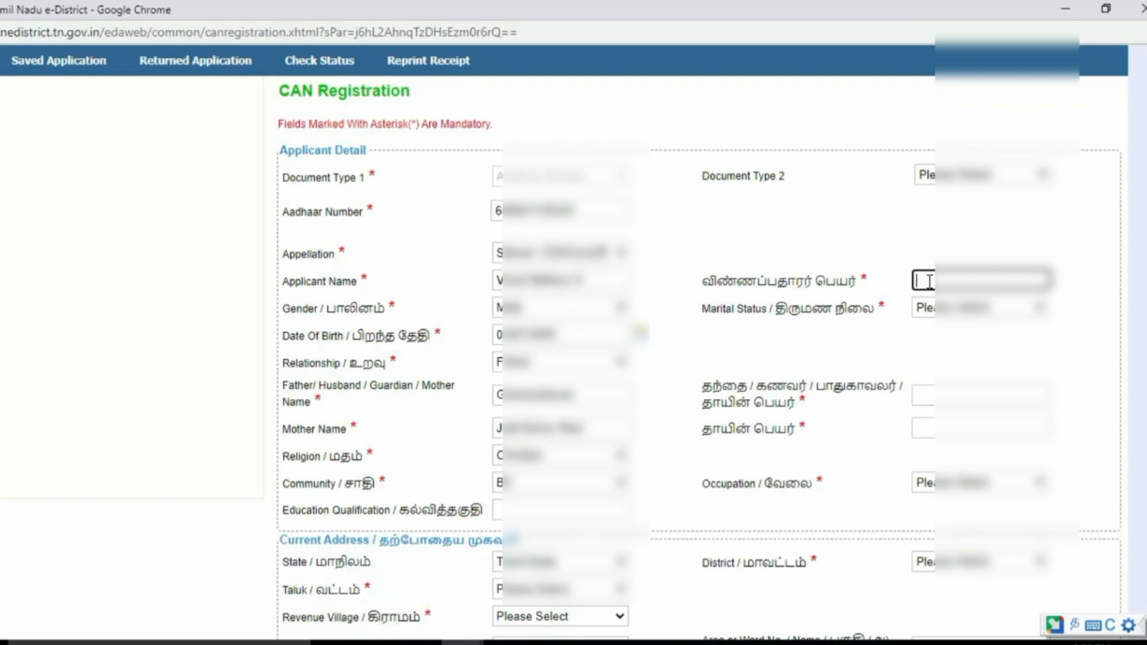
pyautogui.write('வி')
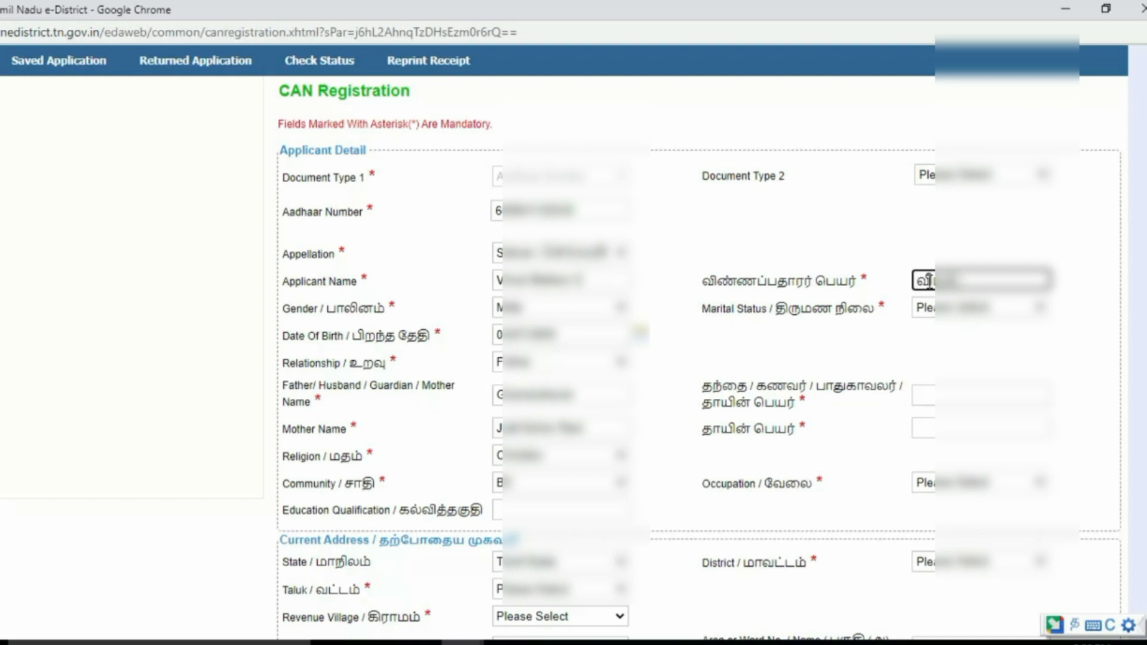
pyautogui.write('matherw')
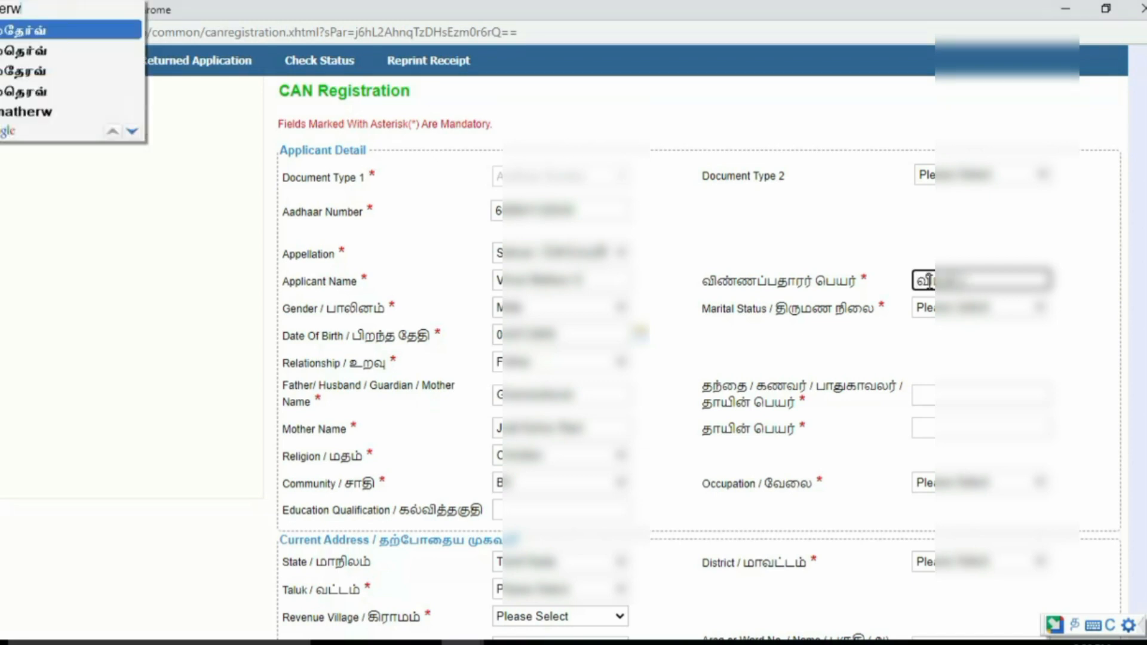
pyautogui.press('BackSpace')
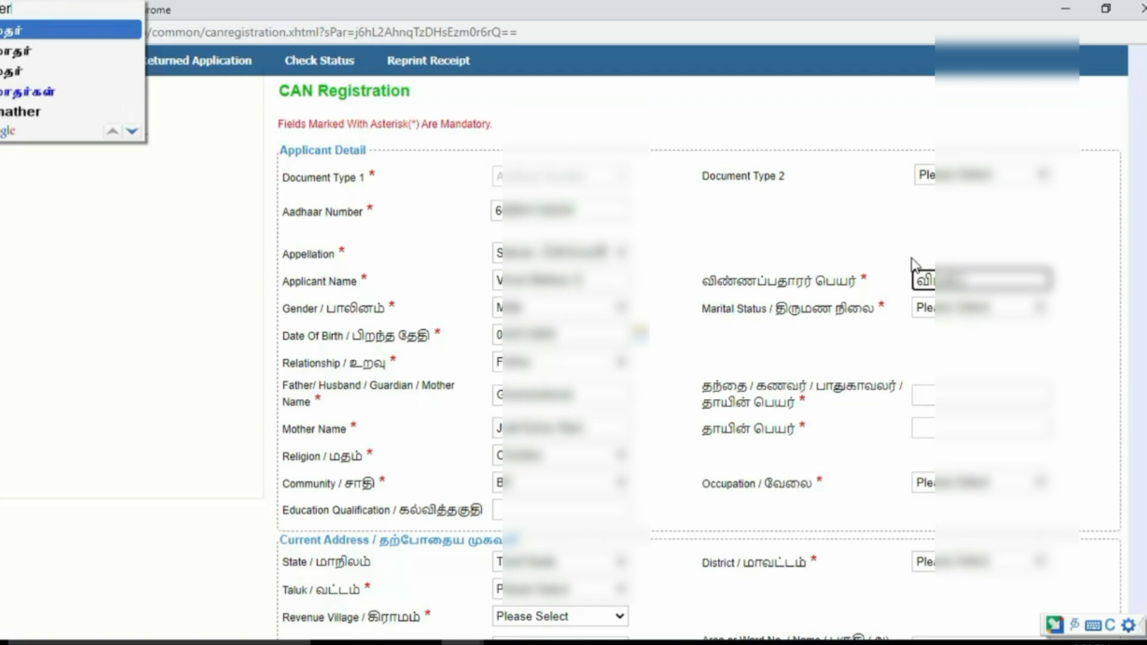
pyautogui.press('BackSpace')
pyautogui.write('w')
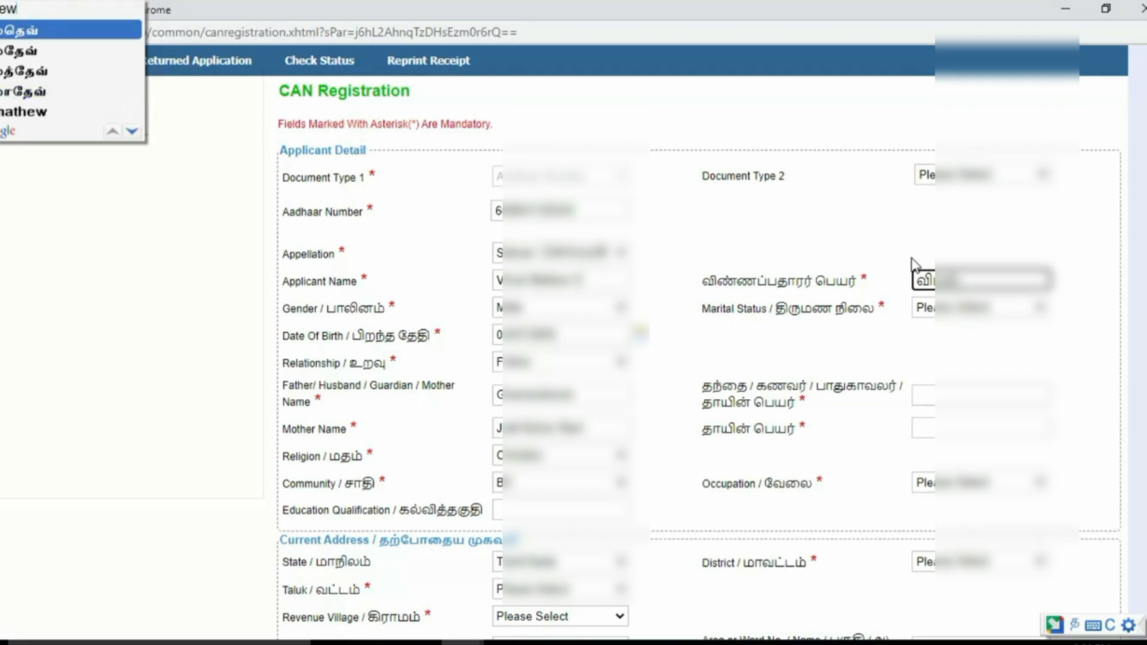
pyautogui.press('BackSpace')
pyautogui.press('BackSpace')
pyautogui.press('BackSpace')
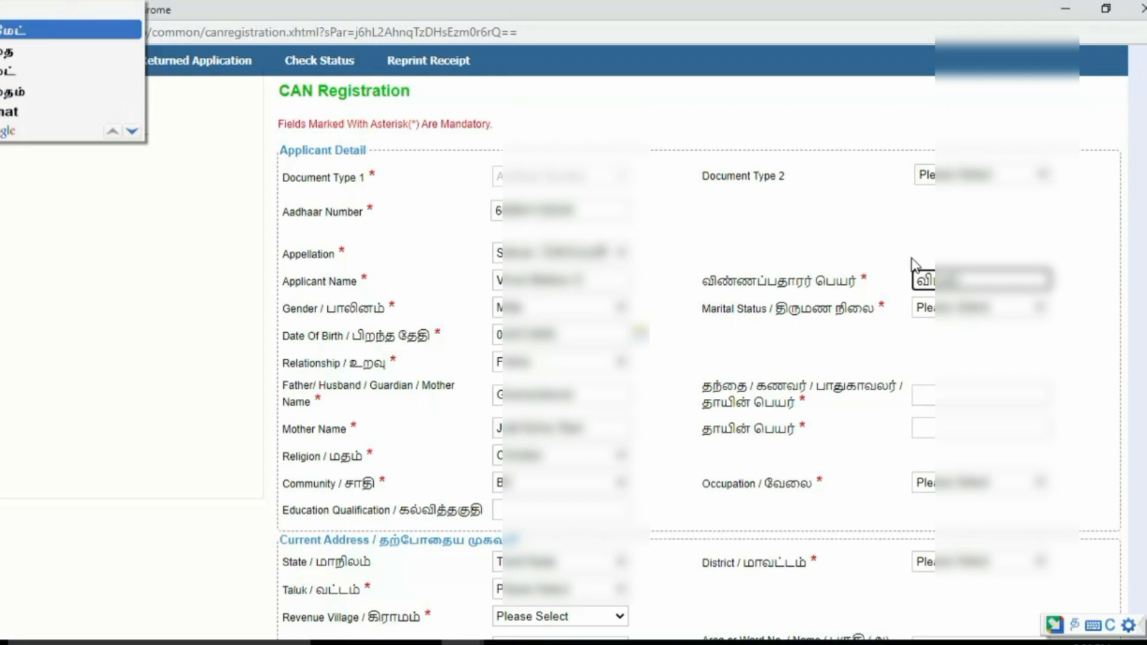
pyautogui.write('hew')
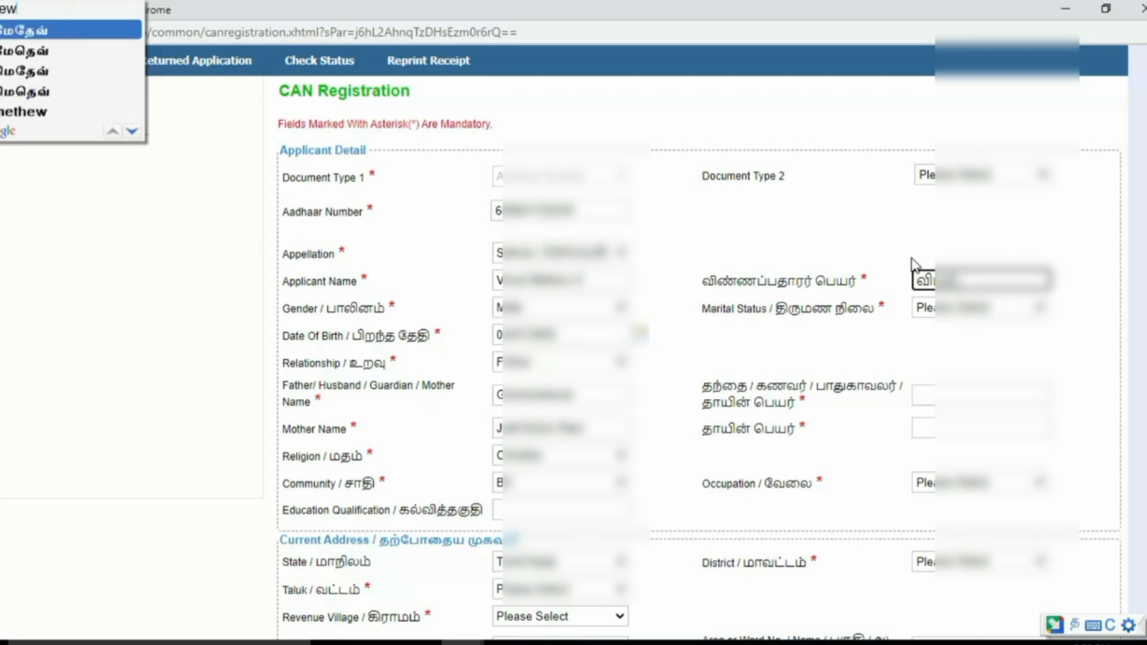
pyautogui.press('BackSpace')
pyautogui.press('BackSpace')
pyautogui.press('BackSpace')
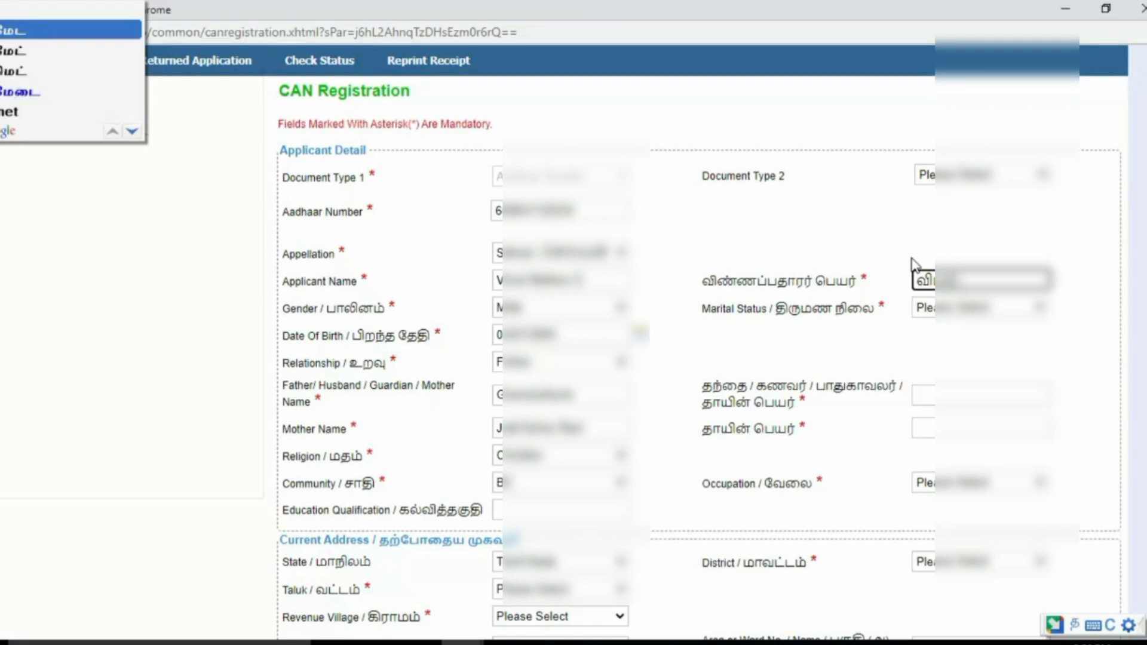
pyautogui.write('h')
pyautogui.press('space')
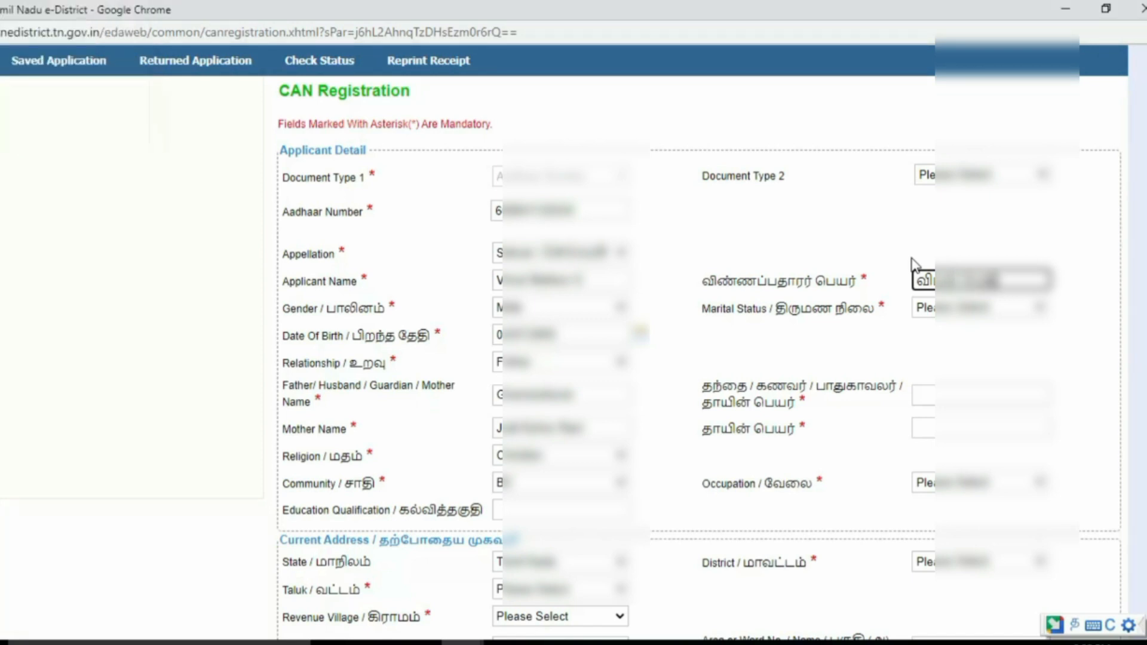
pyautogui.write('g')
pyautogui.press('space')
pyautogui.press('BackSpace')
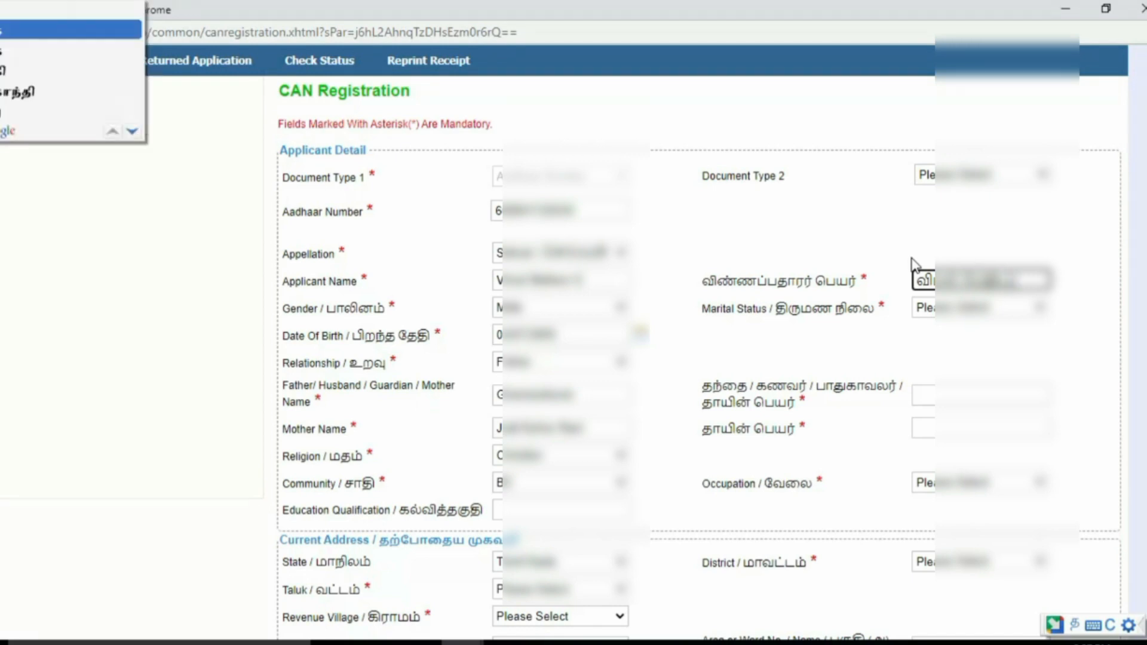
pyautogui.press('pagedown')
pyautogui.press('pageup')
pyautogui.press('space')
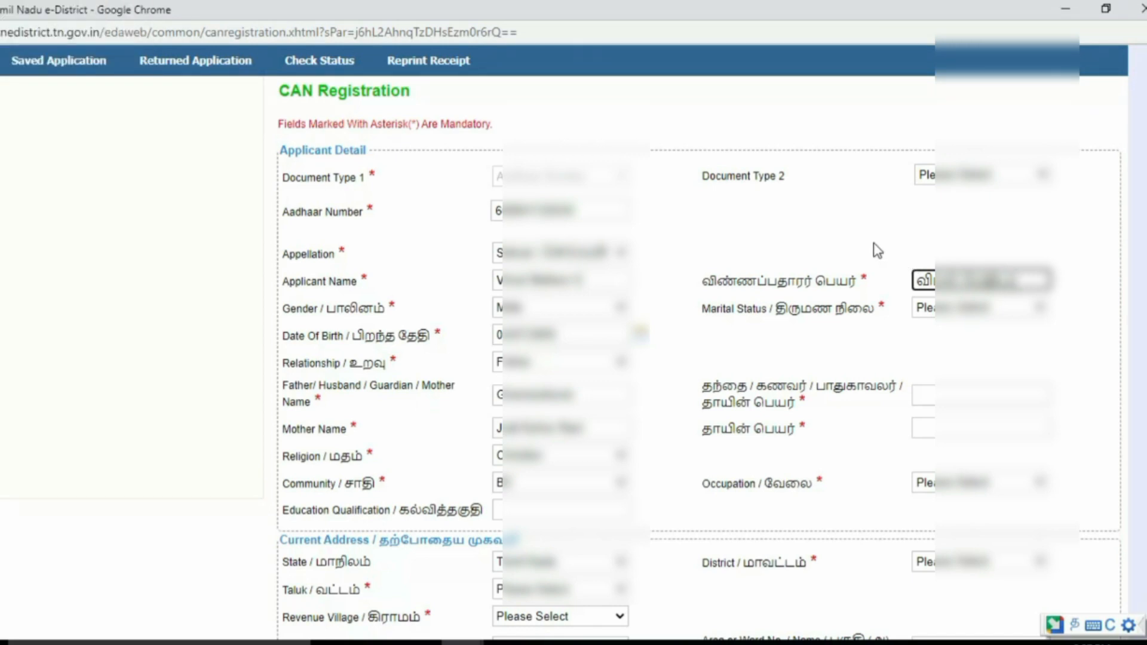
pyautogui.write('ji')
pyautogui.press('space')
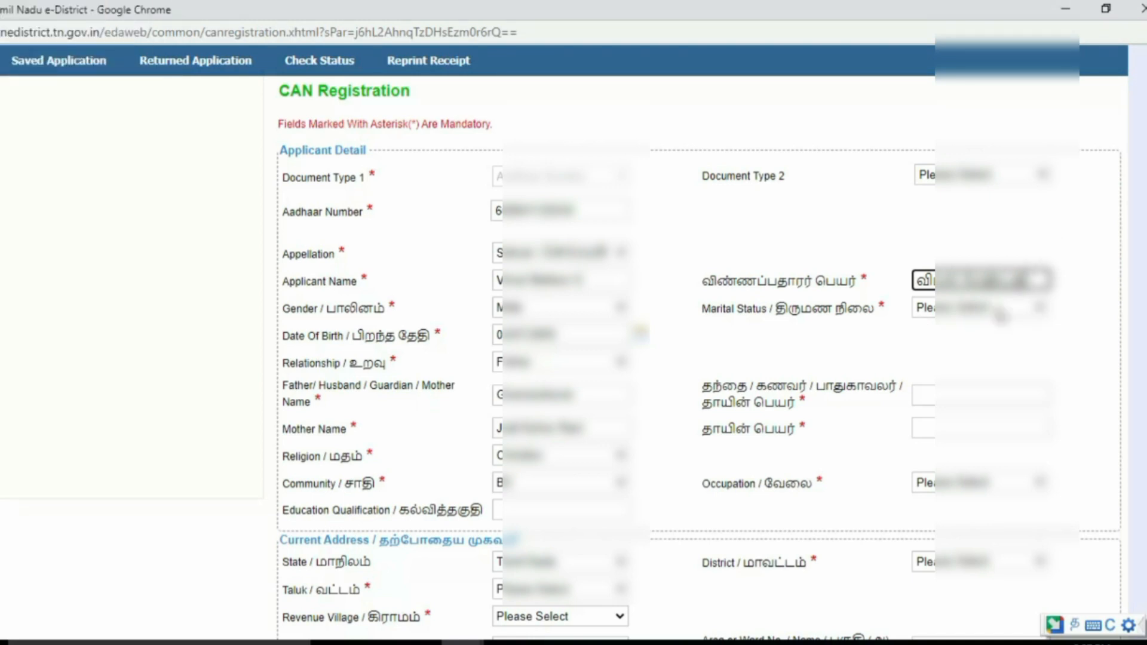
# Step: Set marital status to Unmarried and enter the father's name in Tamil
pyautogui.click(942, 308)
pyautogui.click(942, 335)
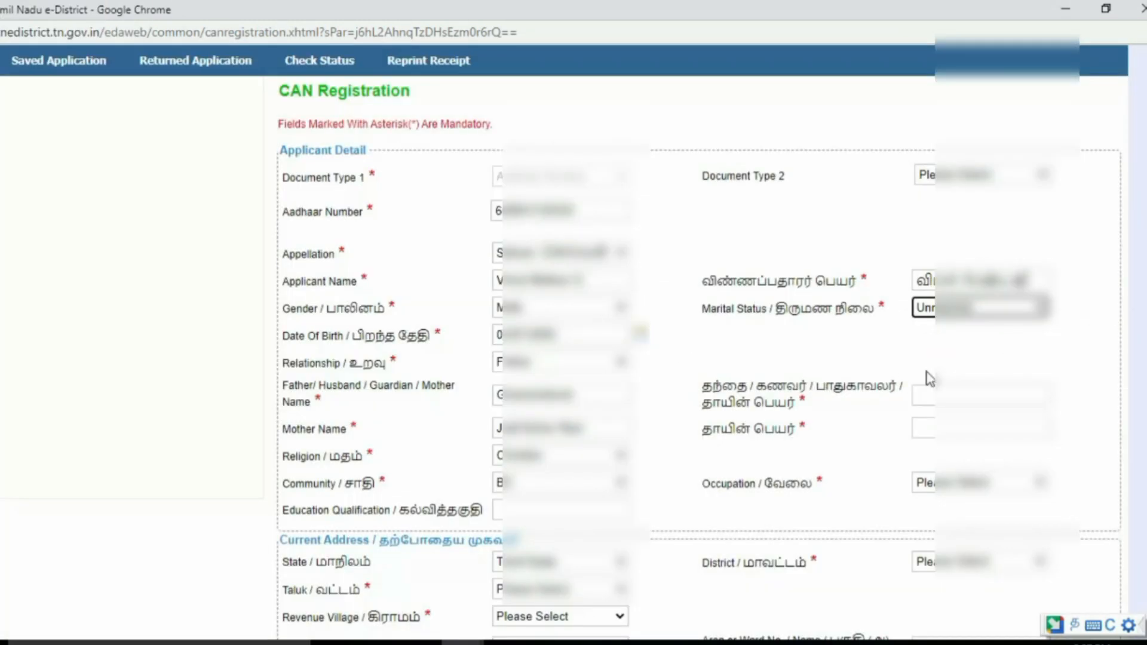
pyautogui.click(943, 392)
pyautogui.write('gnanasekaran')
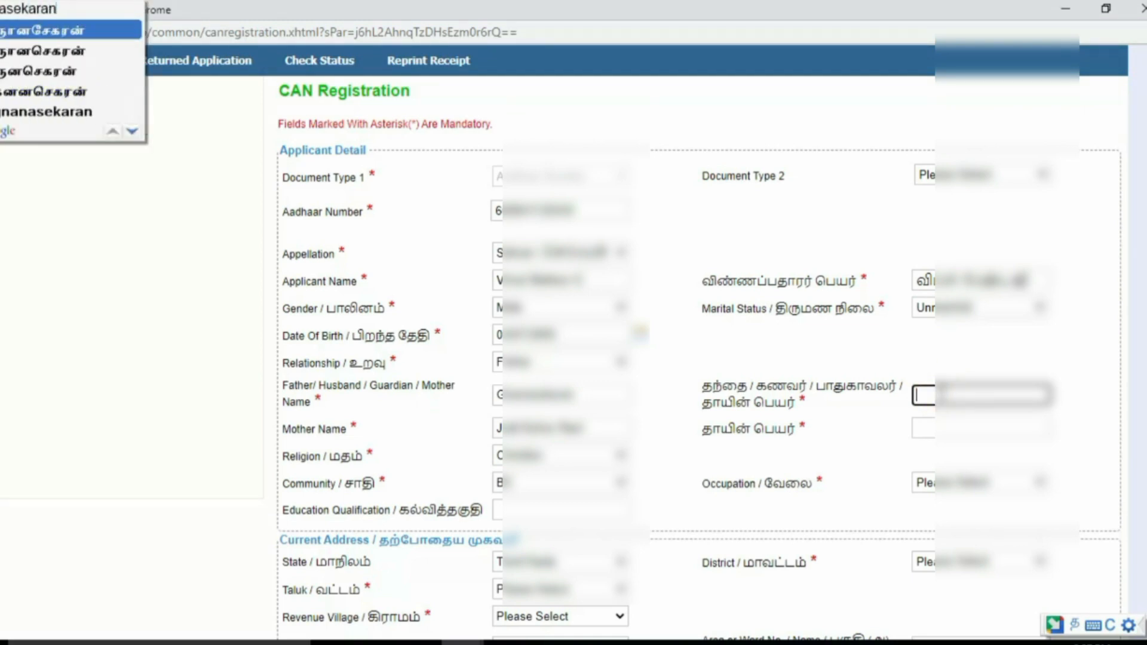
pyautogui.press('space')
# Step: Enter the mother's three-part name in Tamil script
pyautogui.click(944, 426)
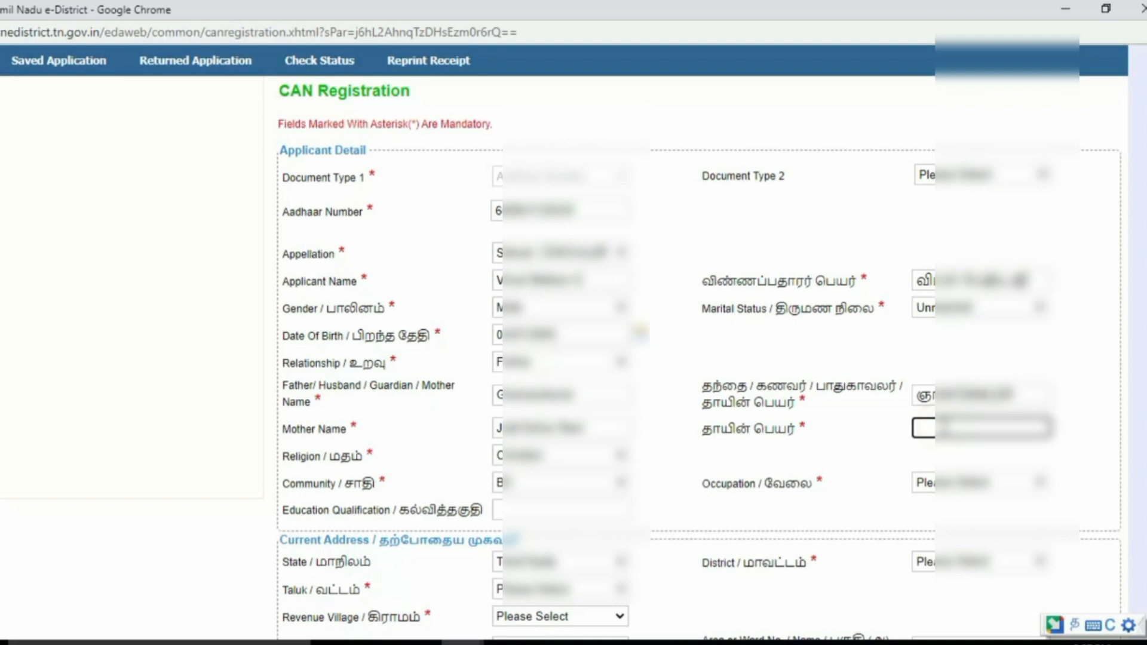
pyautogui.press('space')
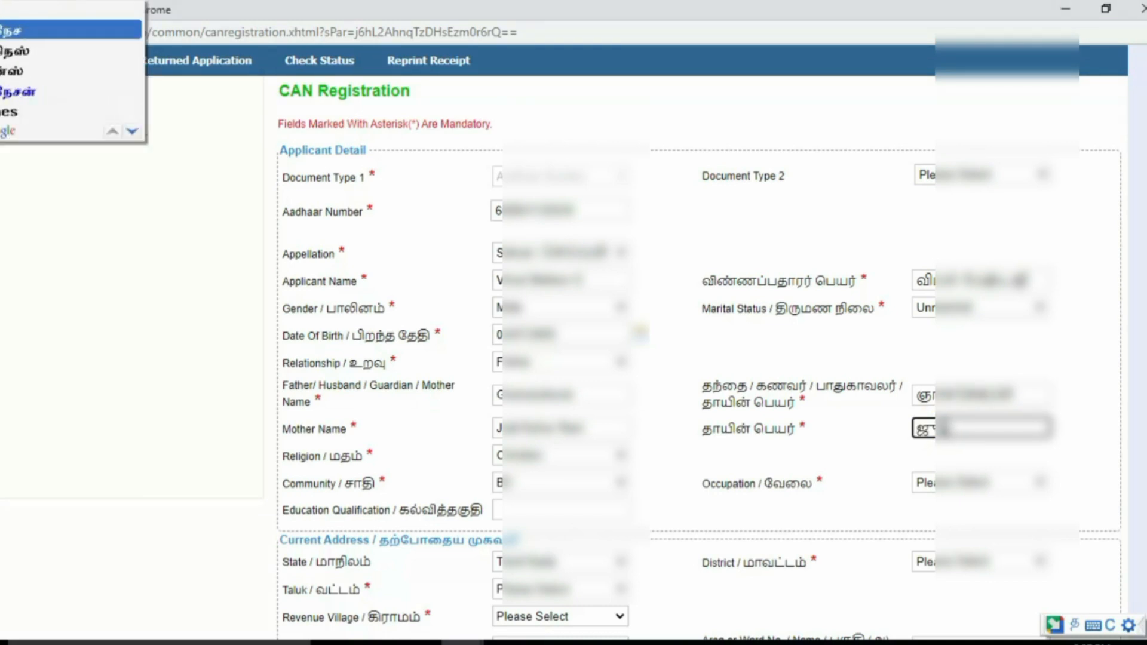
pyautogui.press('space')
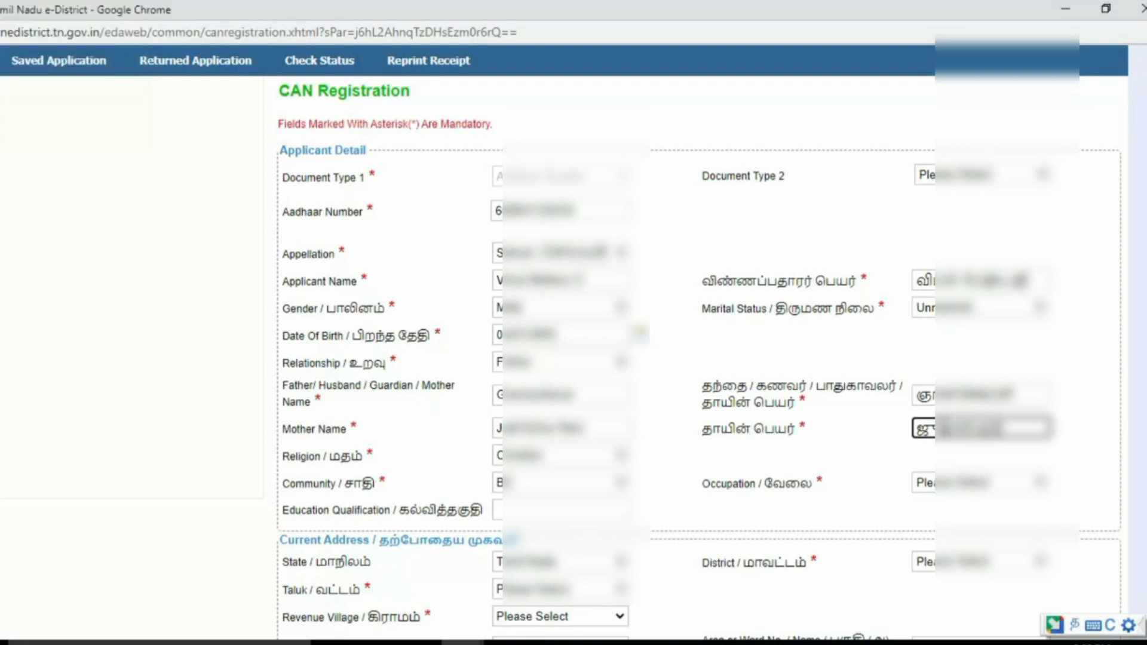
pyautogui.press('space')
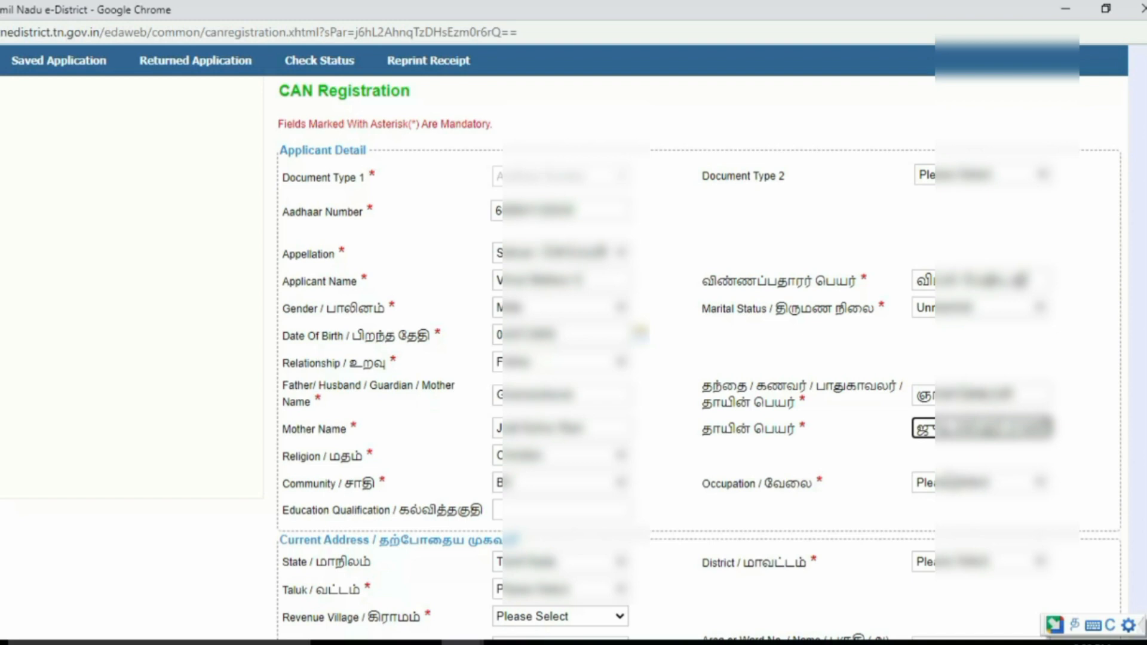
# Step: Set occupation to Service Workers and choose the current-address district
pyautogui.click(948, 478)
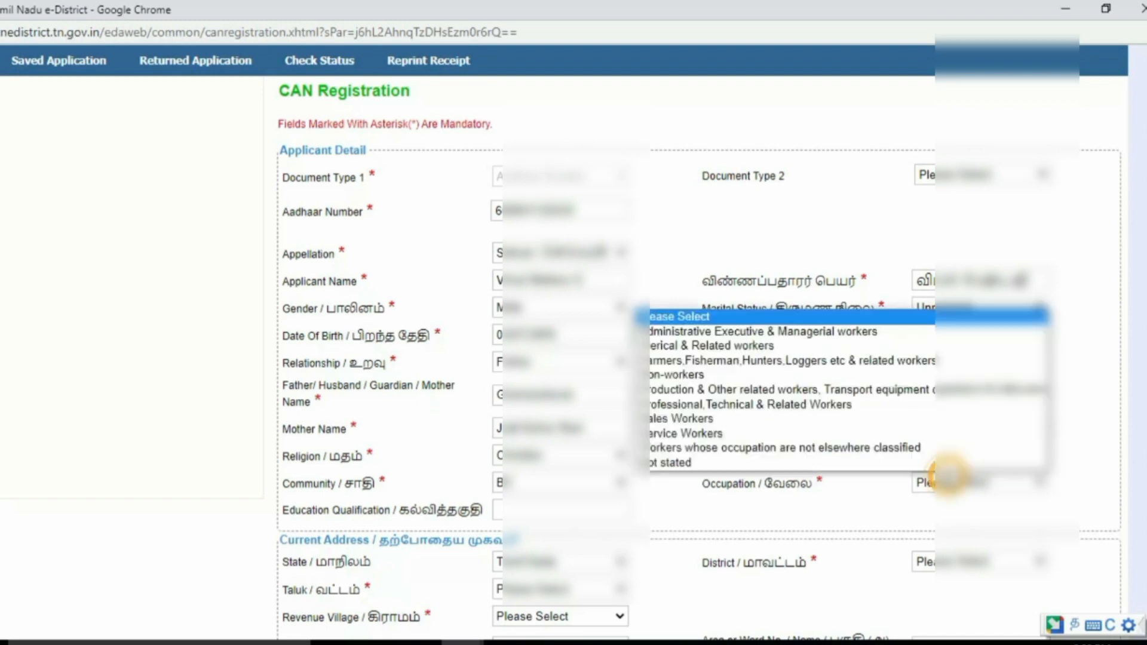
pyautogui.click(694, 429)
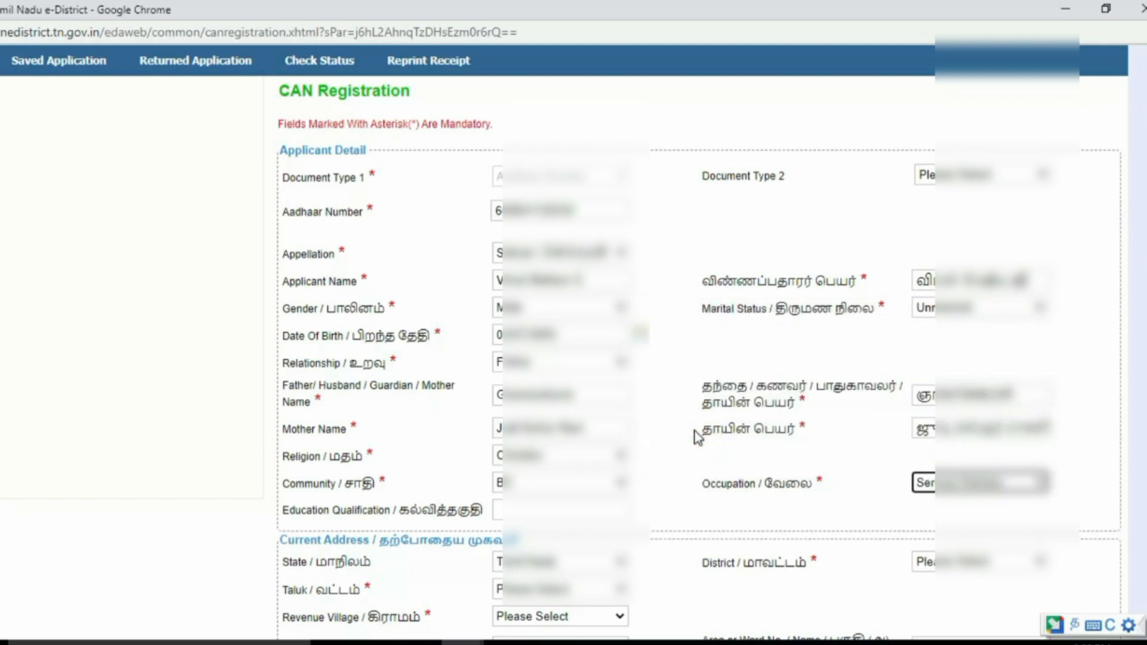
pyautogui.scroll(-2, 696, 433)
pyautogui.click(940, 472)
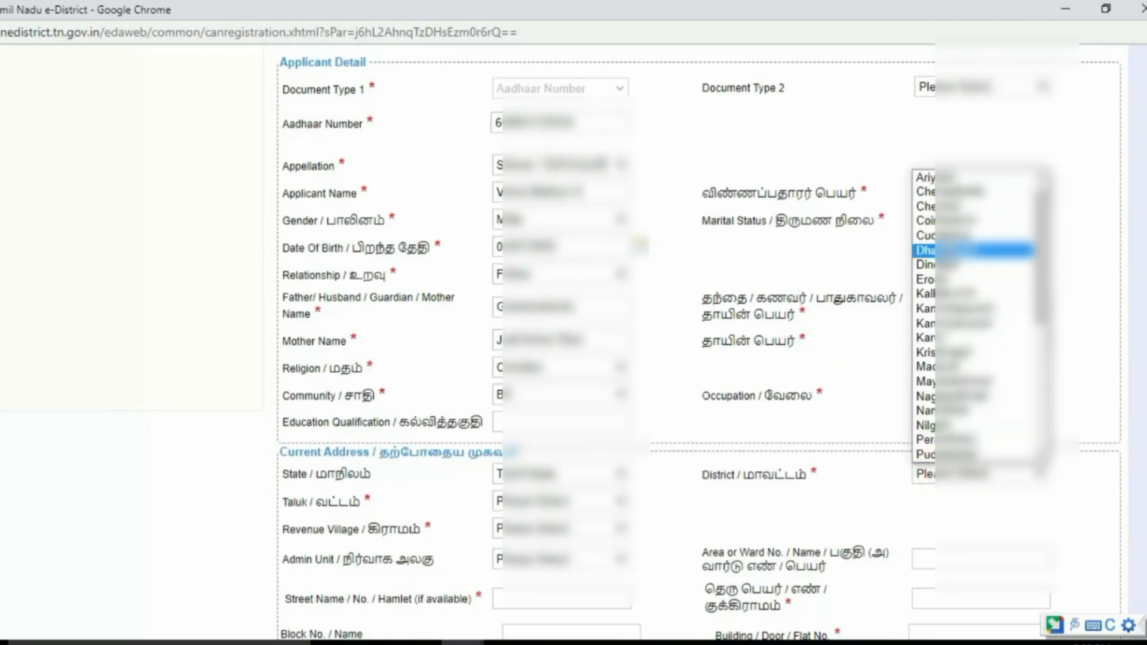
pyautogui.click(950, 250)
# Step: Choose the revenue village and enter the street name in English and Tamil
pyautogui.scroll(-3, 598, 501)
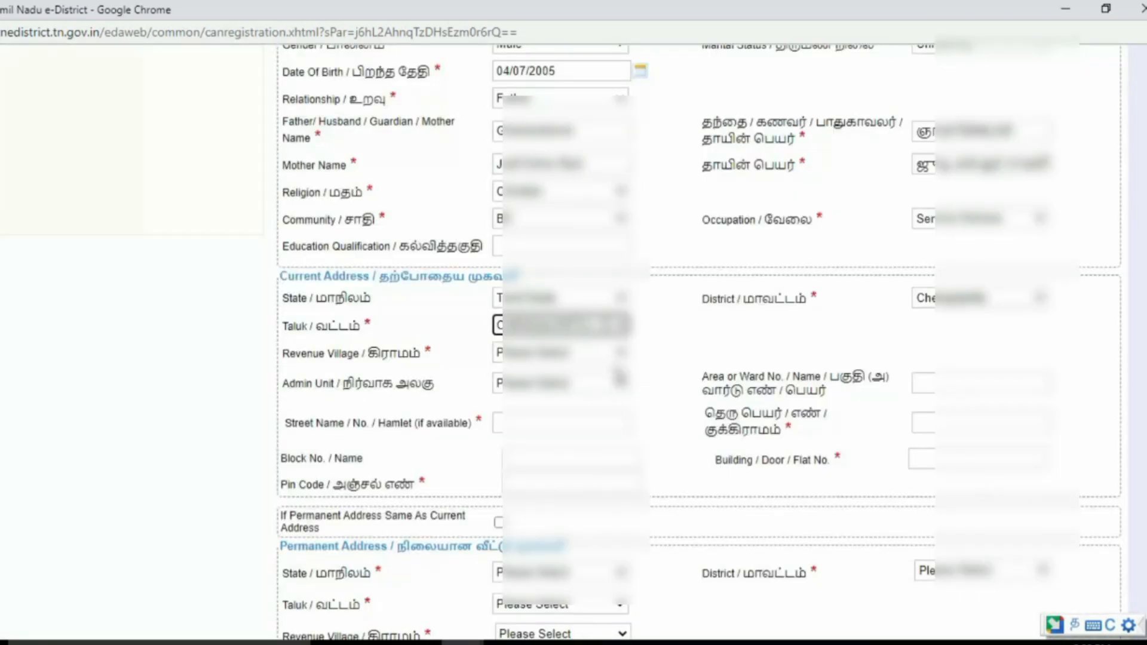
pyautogui.click(615, 355)
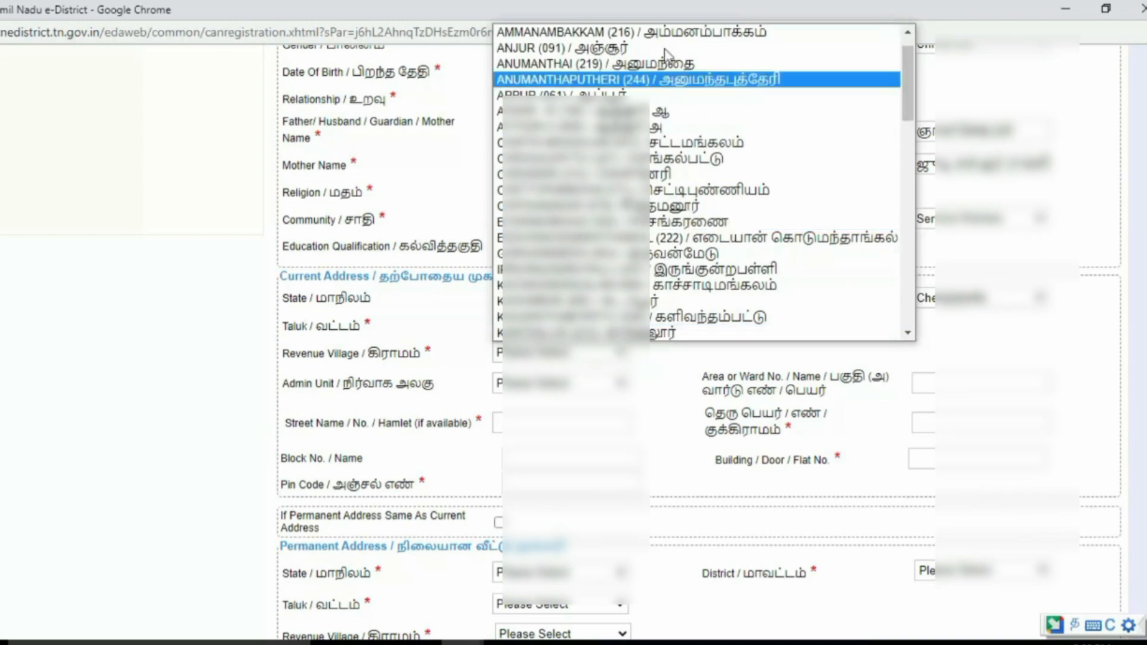
pyautogui.click(657, 158)
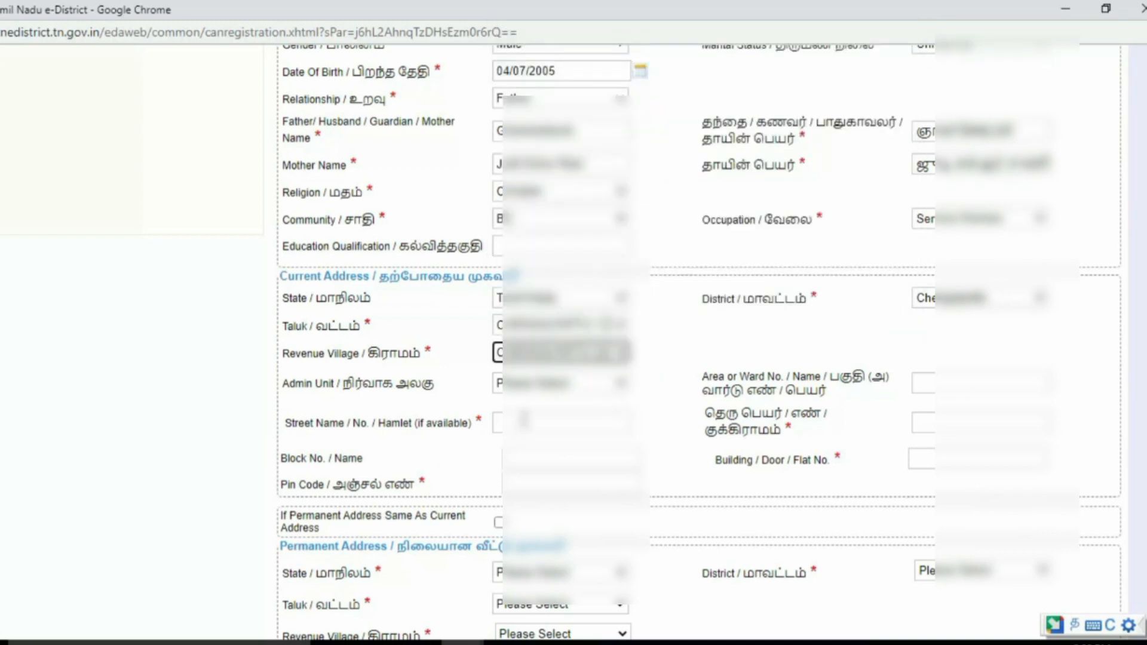
pyautogui.click(520, 421)
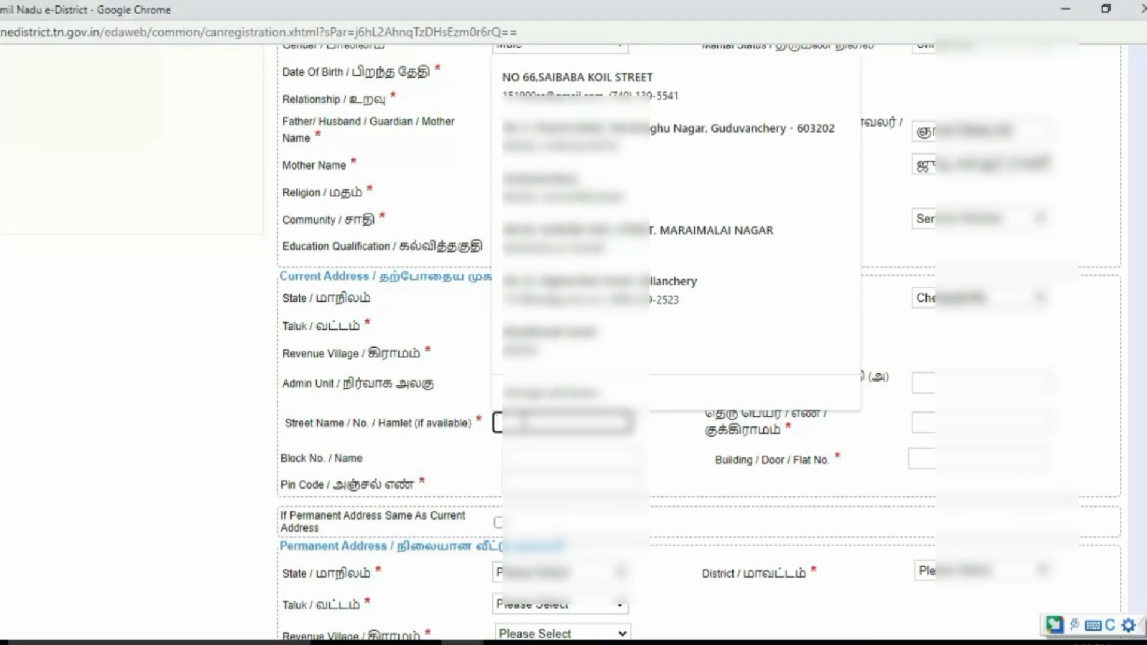
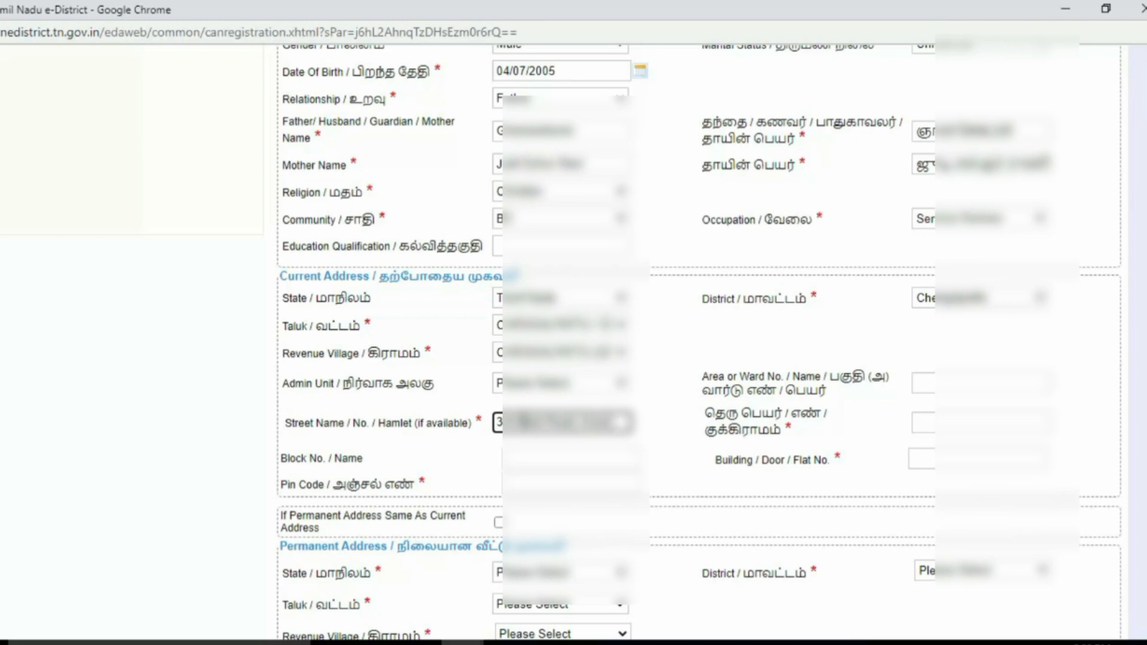
pyautogui.click(925, 422)
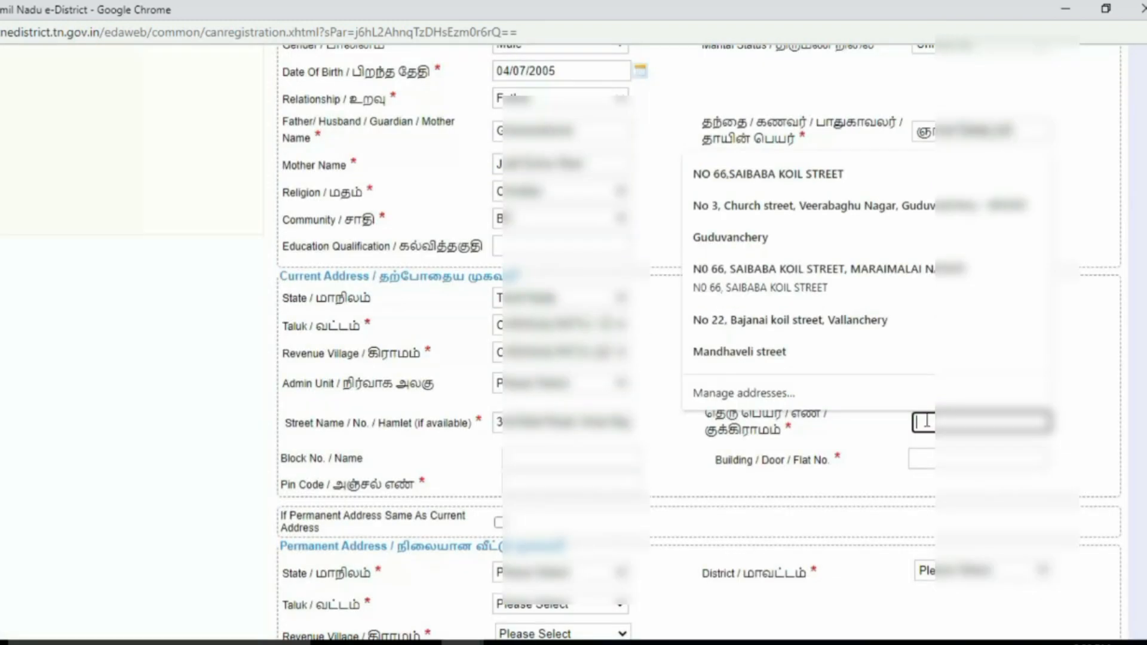
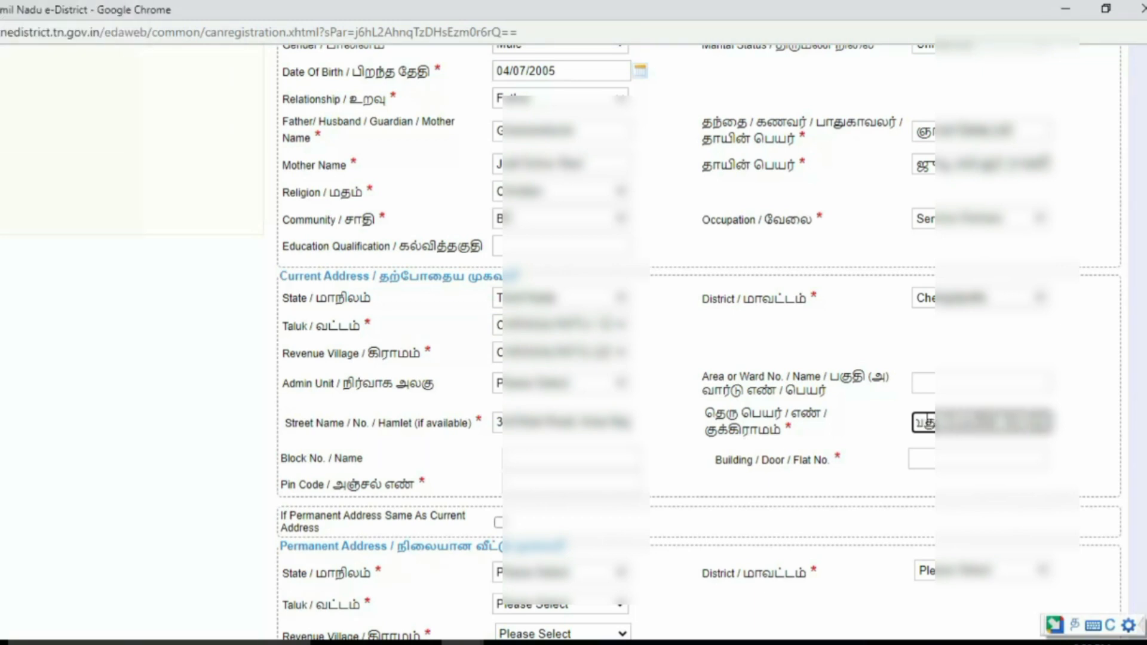
# Step: Enter the door number and pin code, recheck the Tamil street name, and make permanent address same as current
pyautogui.click(944, 463)
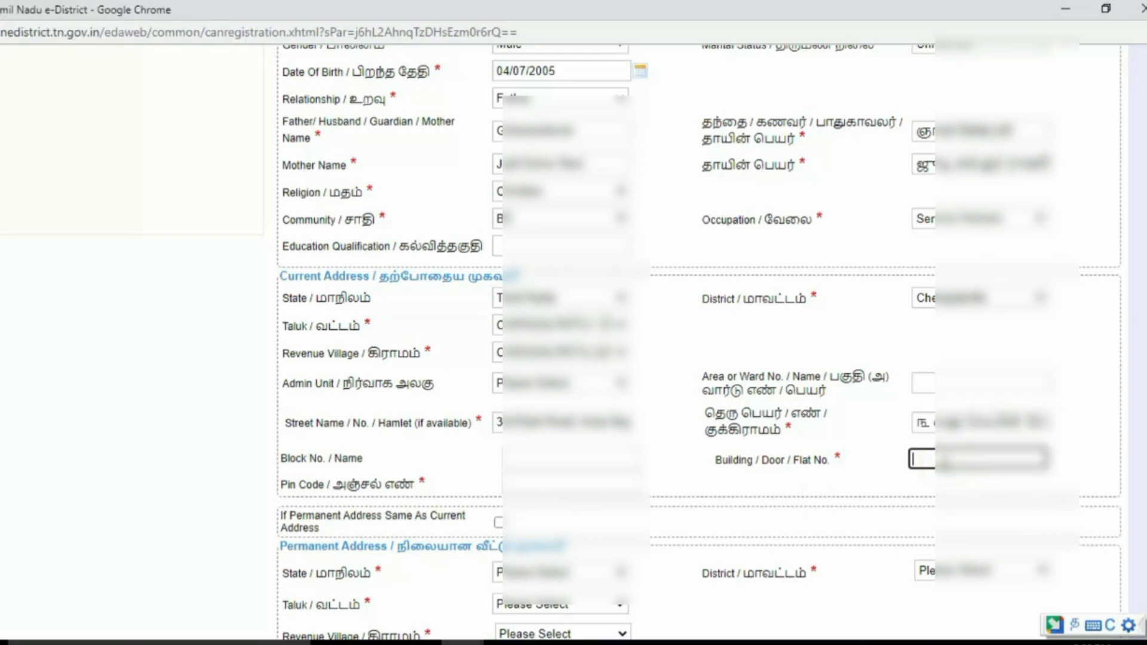
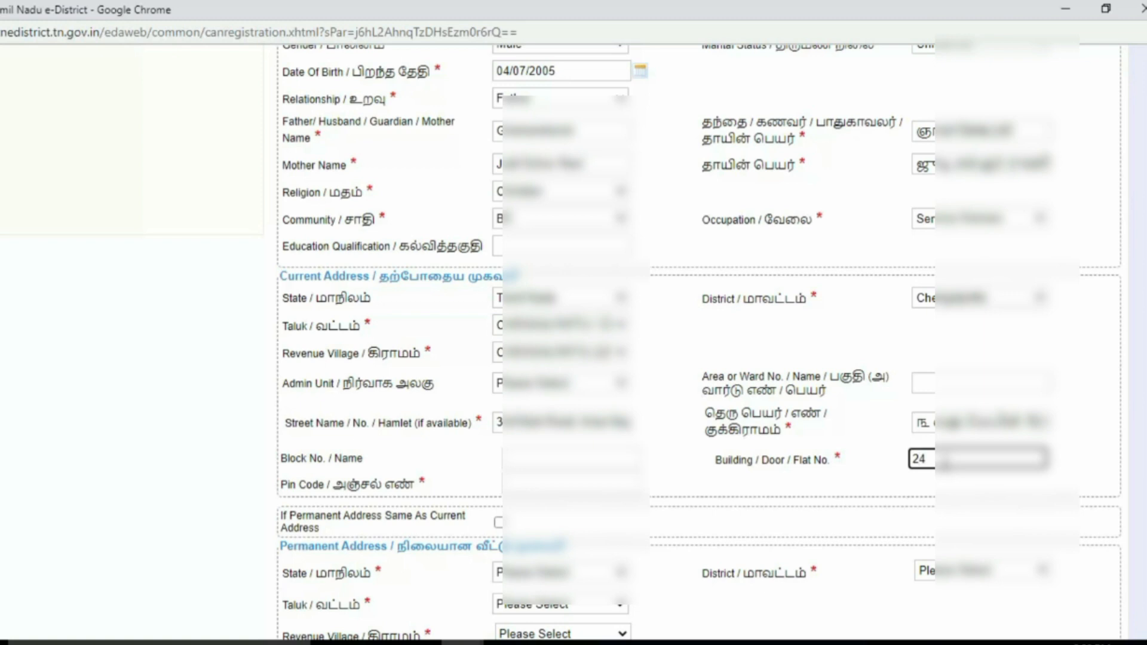
pyautogui.click(542, 481)
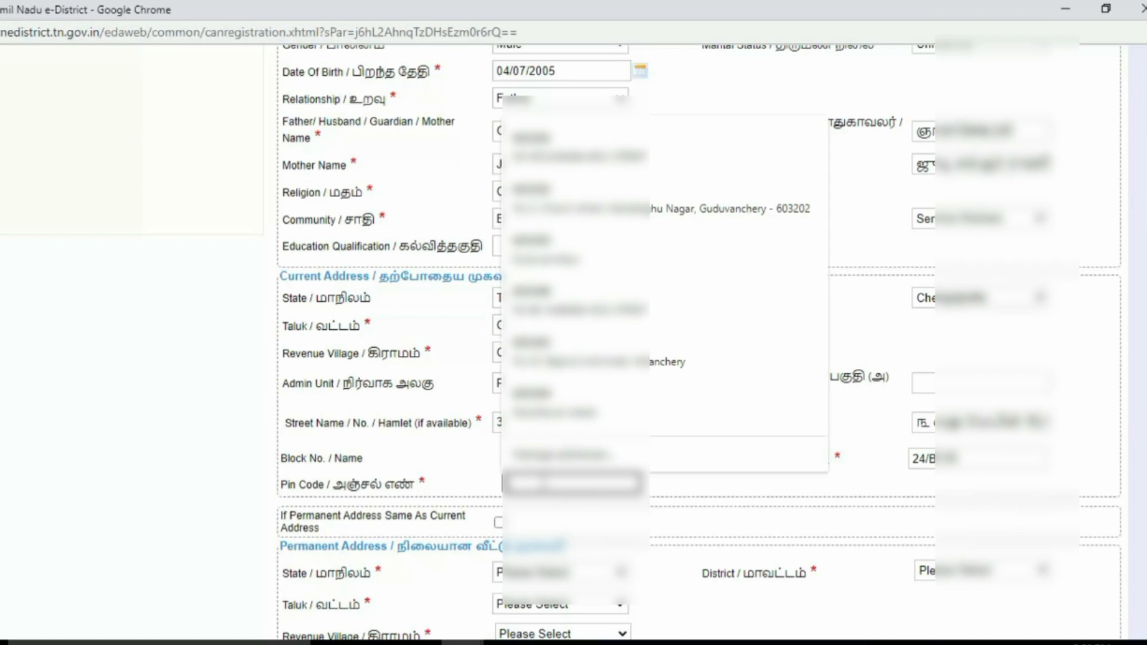
pyautogui.write('603202')
pyautogui.scroll(-1, 542, 482)
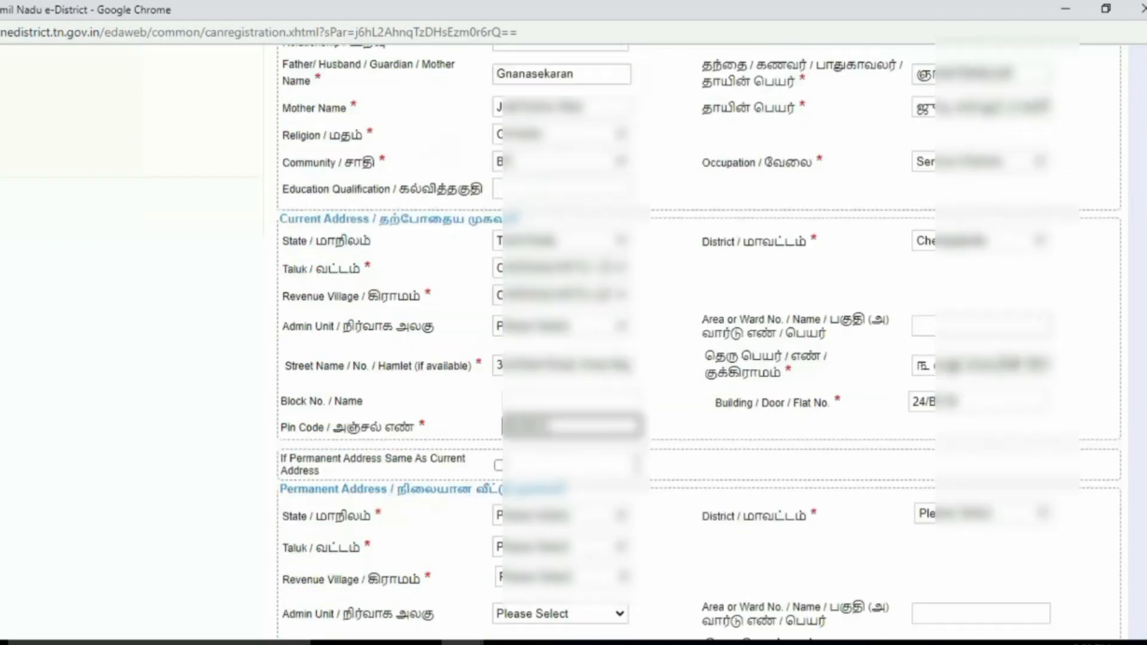
pyautogui.click(932, 335)
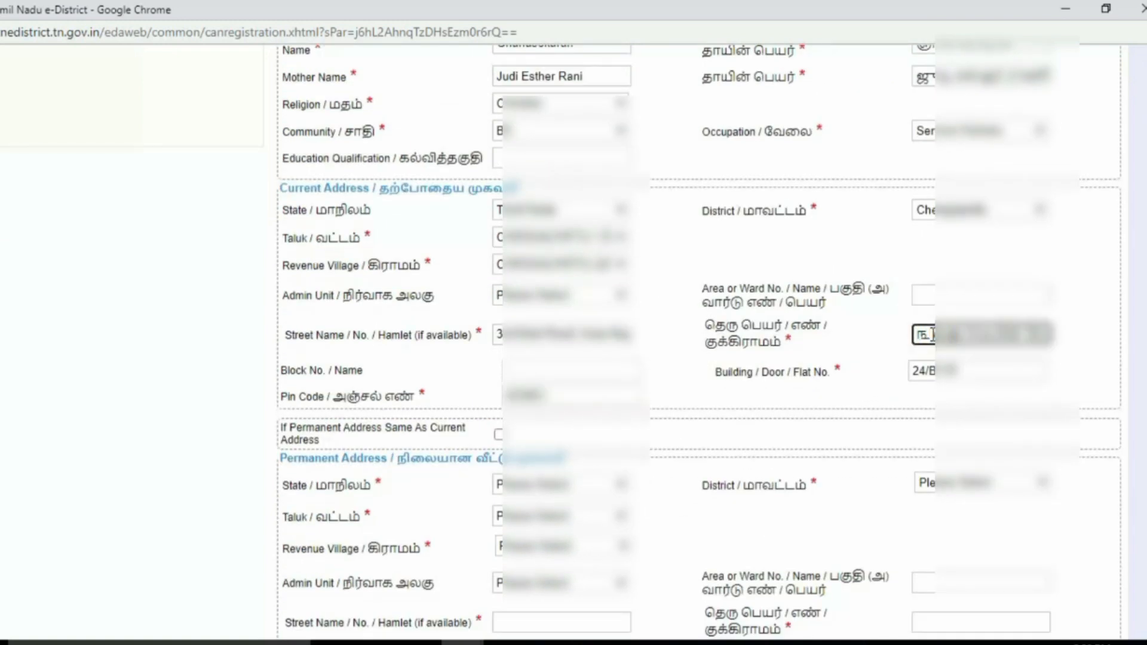
pyautogui.click(871, 428)
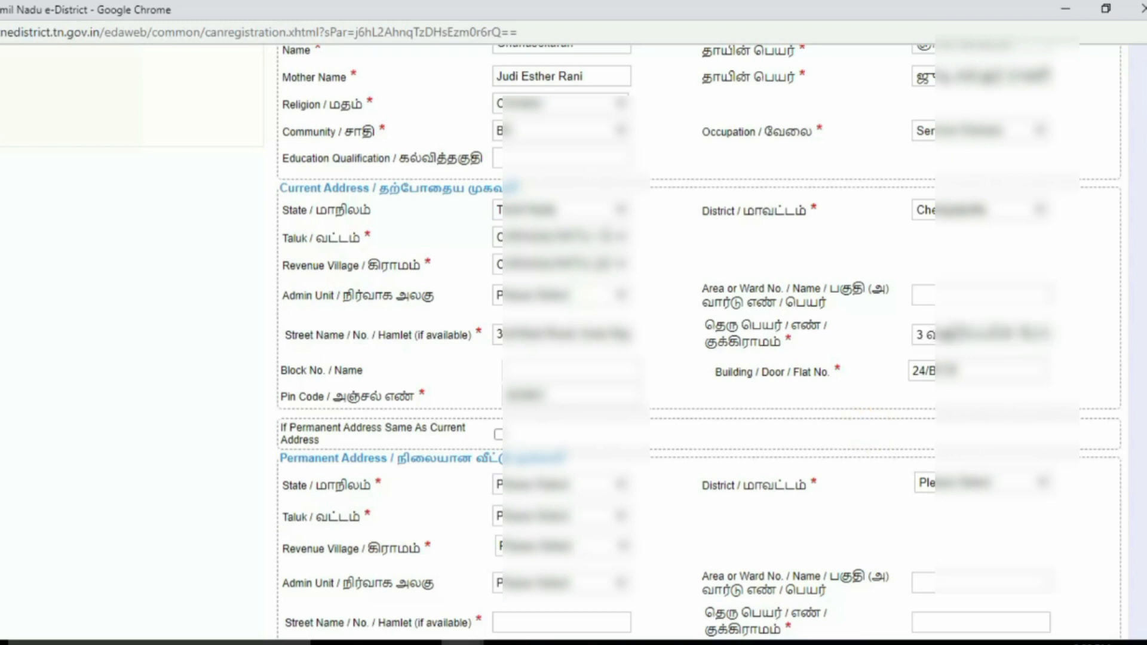
pyautogui.tripleClick(923, 342)
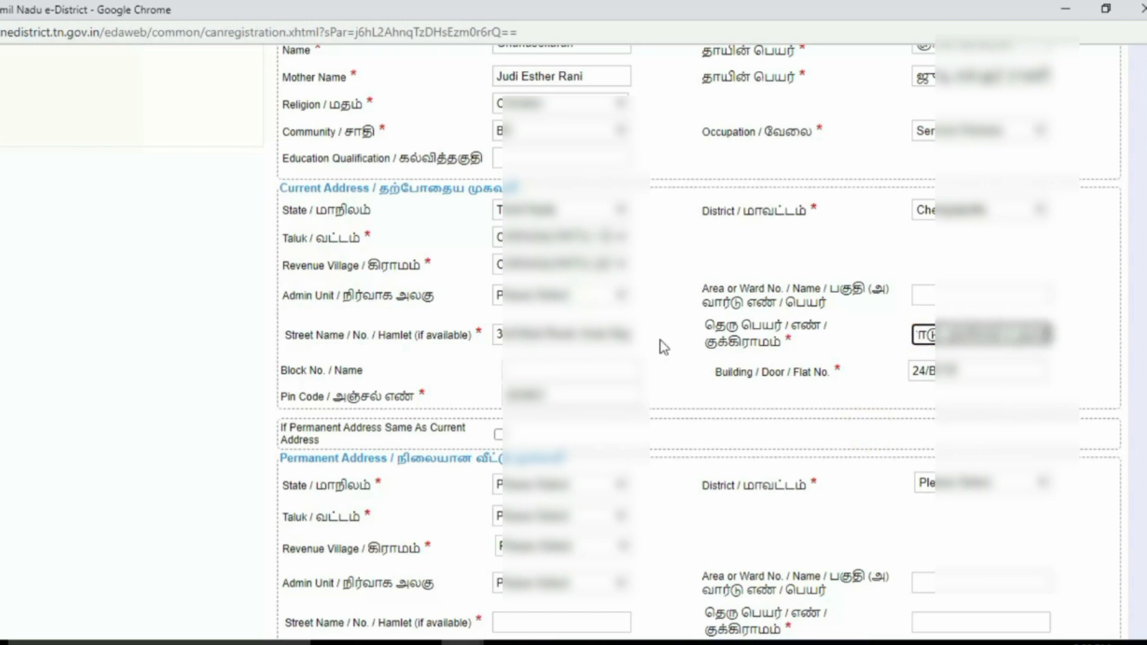
pyautogui.click(499, 436)
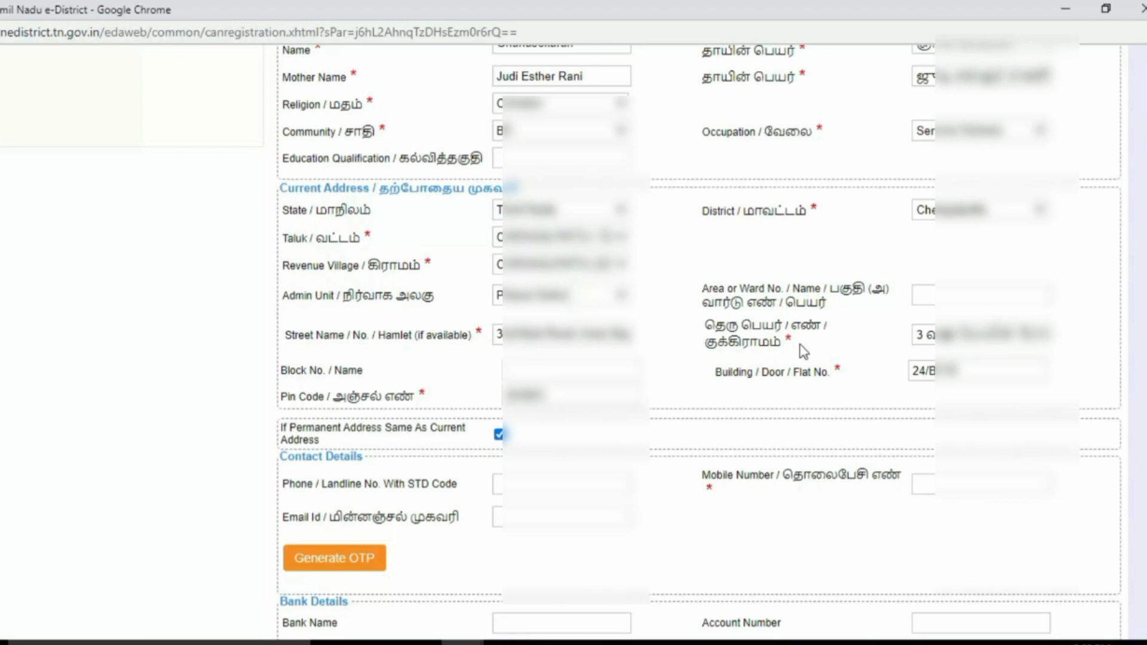
# Step: Verify the applicant's mobile number by OTP, then register the CAN and accept the non-editable warning
pyautogui.scroll(-3, 671, 417)
pyautogui.click(932, 309)
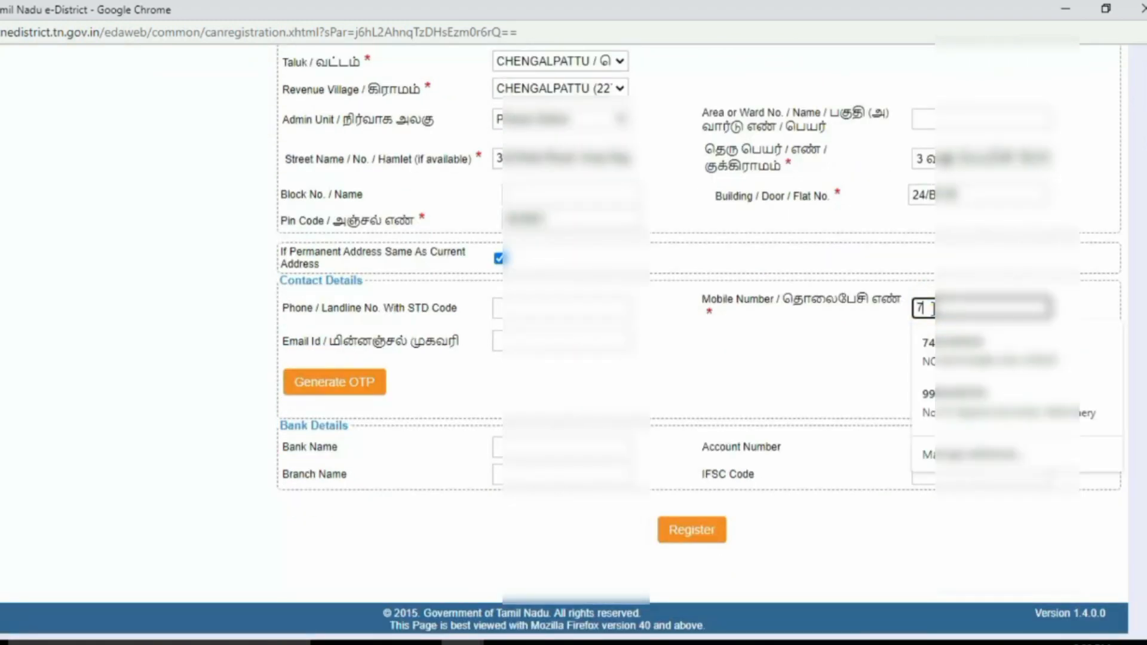
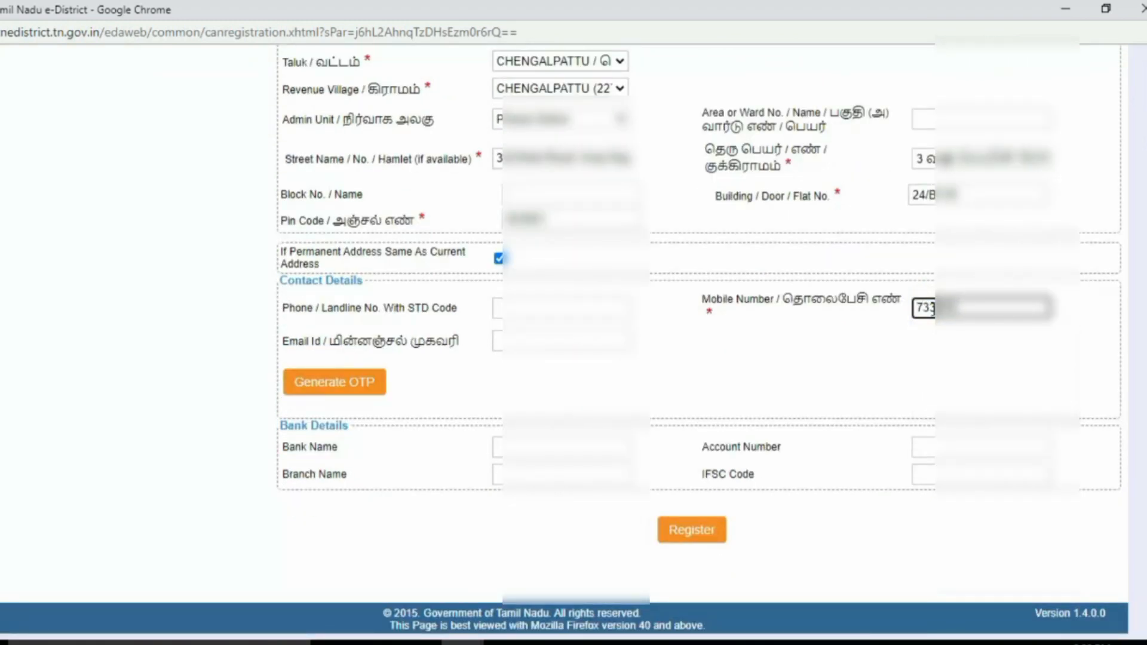
pyautogui.click(338, 379)
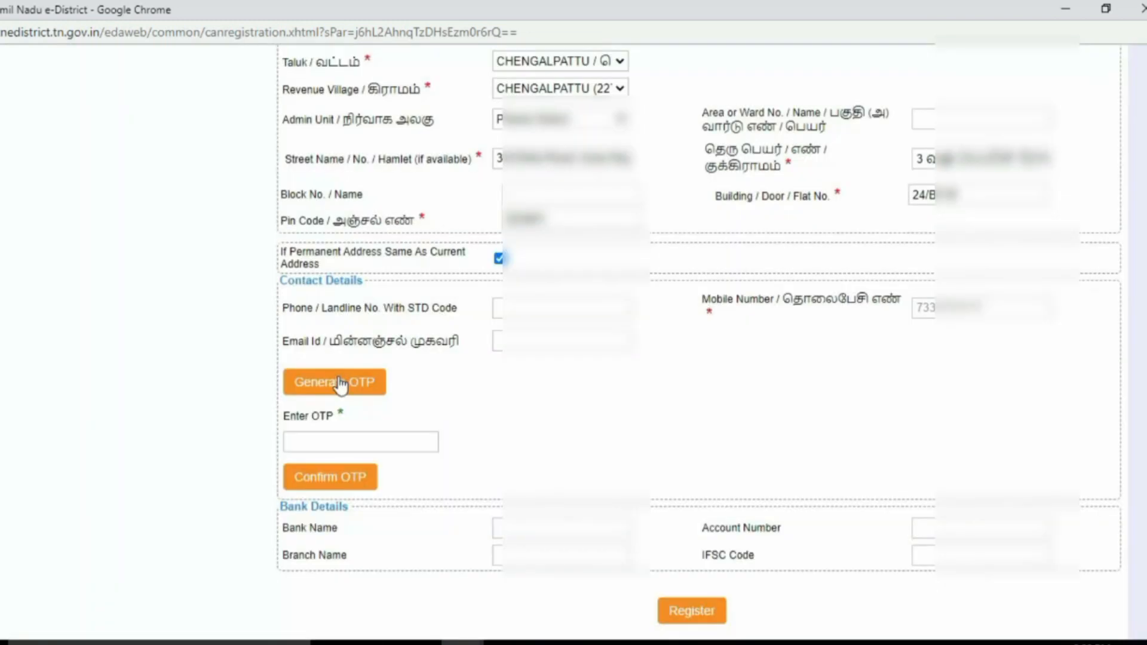
pyautogui.click(358, 439)
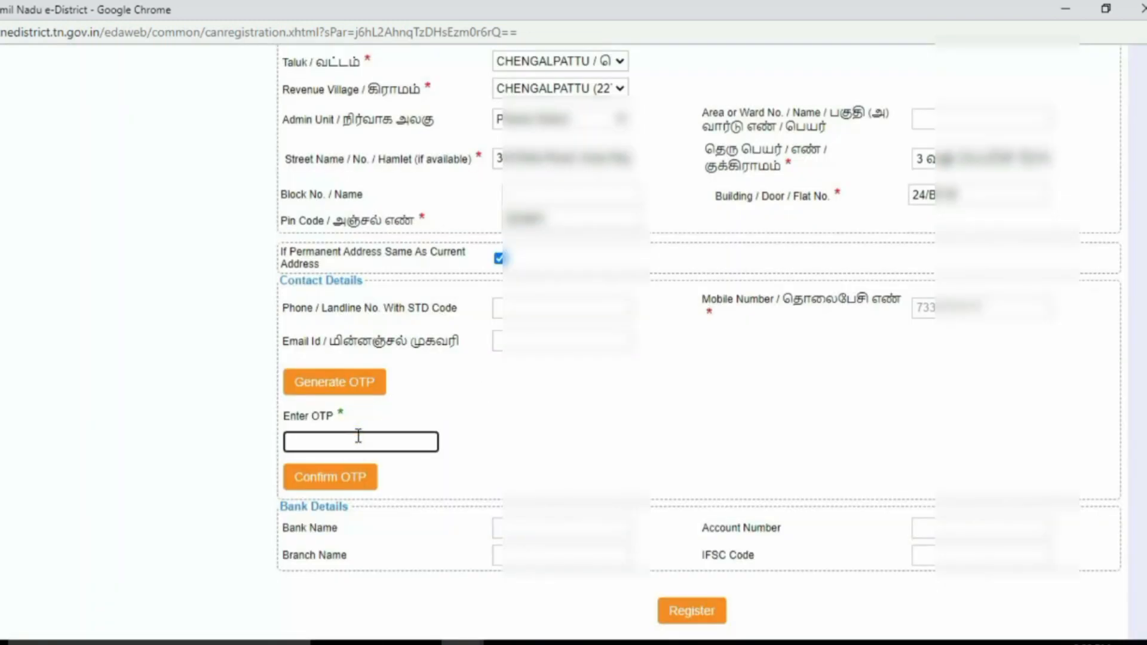
pyautogui.click(316, 476)
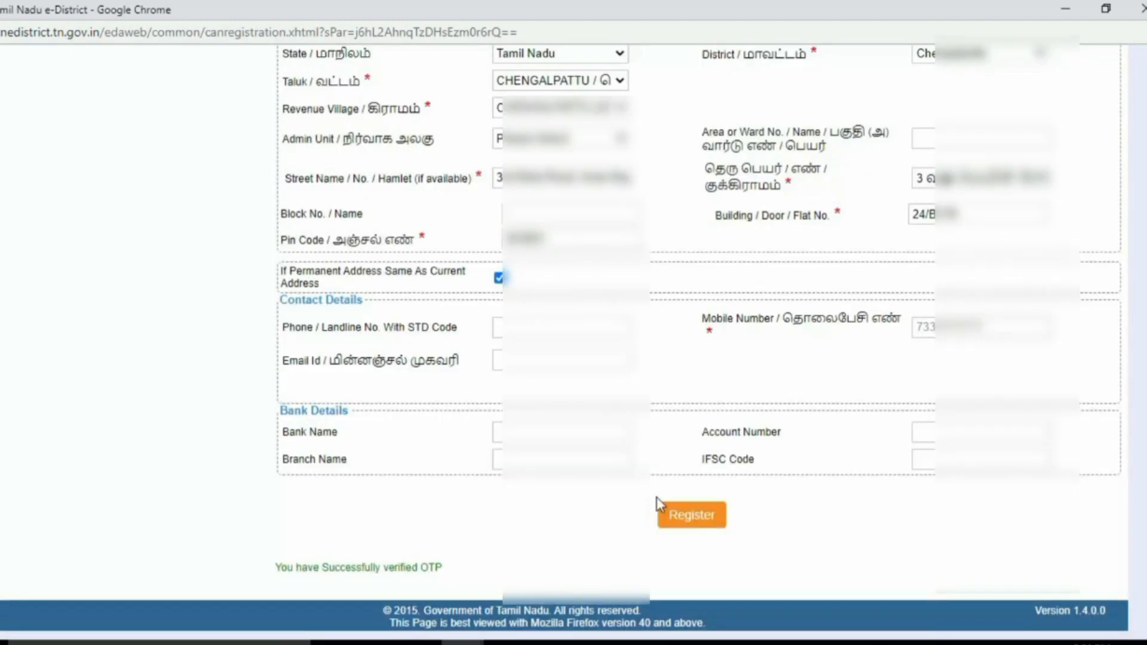
pyautogui.click(686, 517)
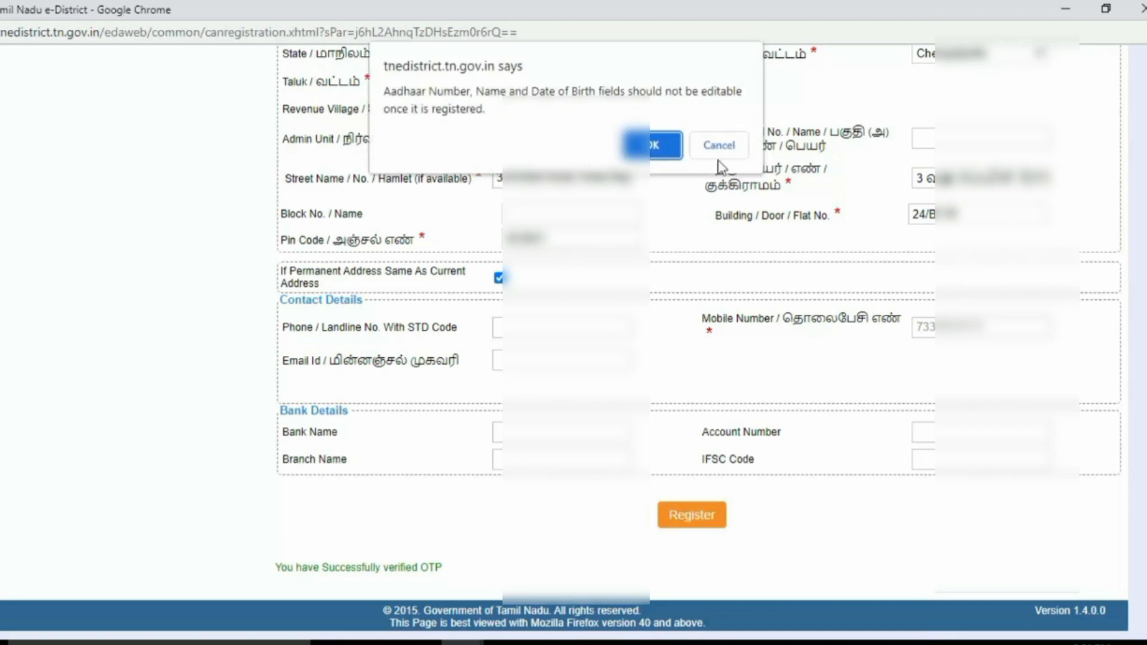
pyautogui.click(653, 145)
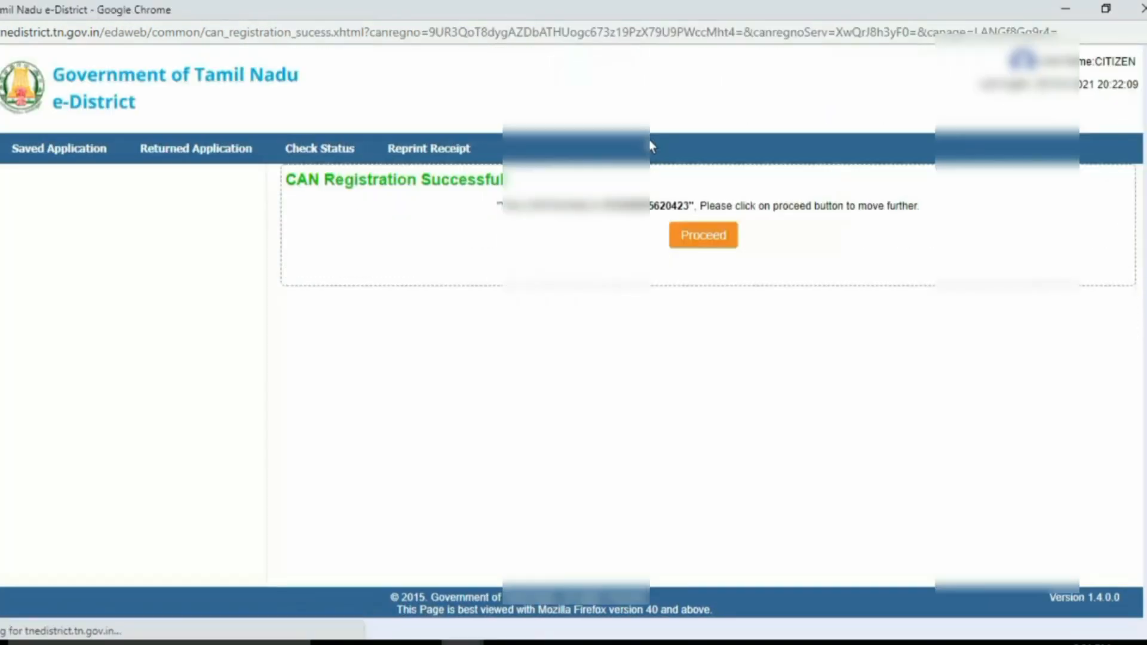
# Step: Continue to the Income Certificate form and go to the total family members field
pyautogui.click(694, 239)
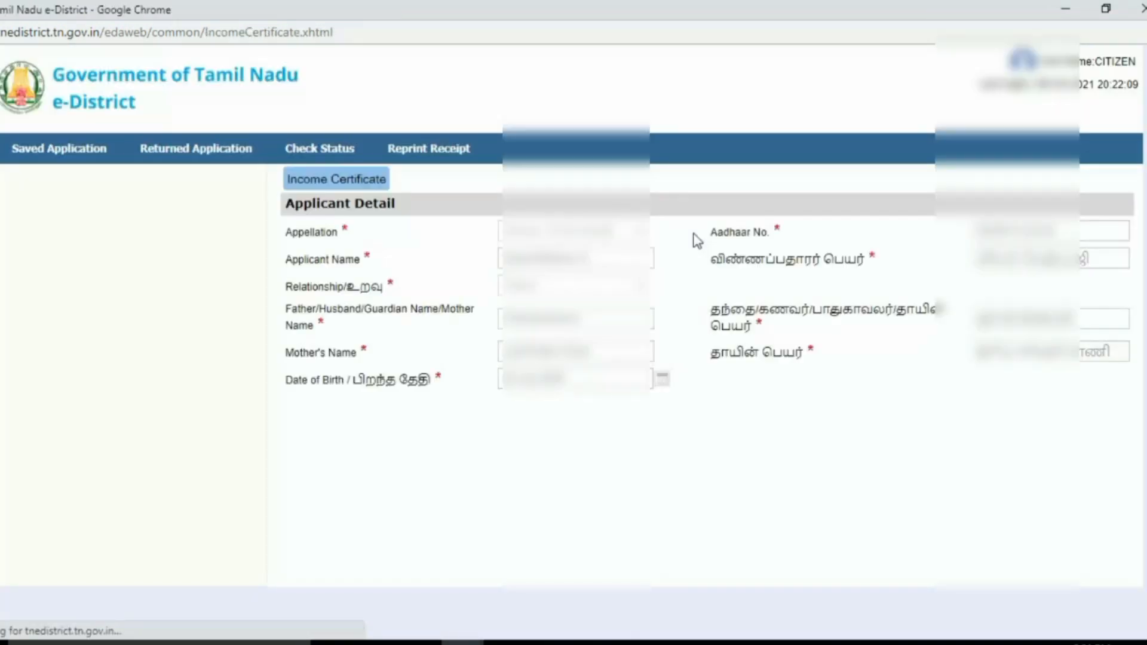
pyautogui.scroll(-6, 694, 239)
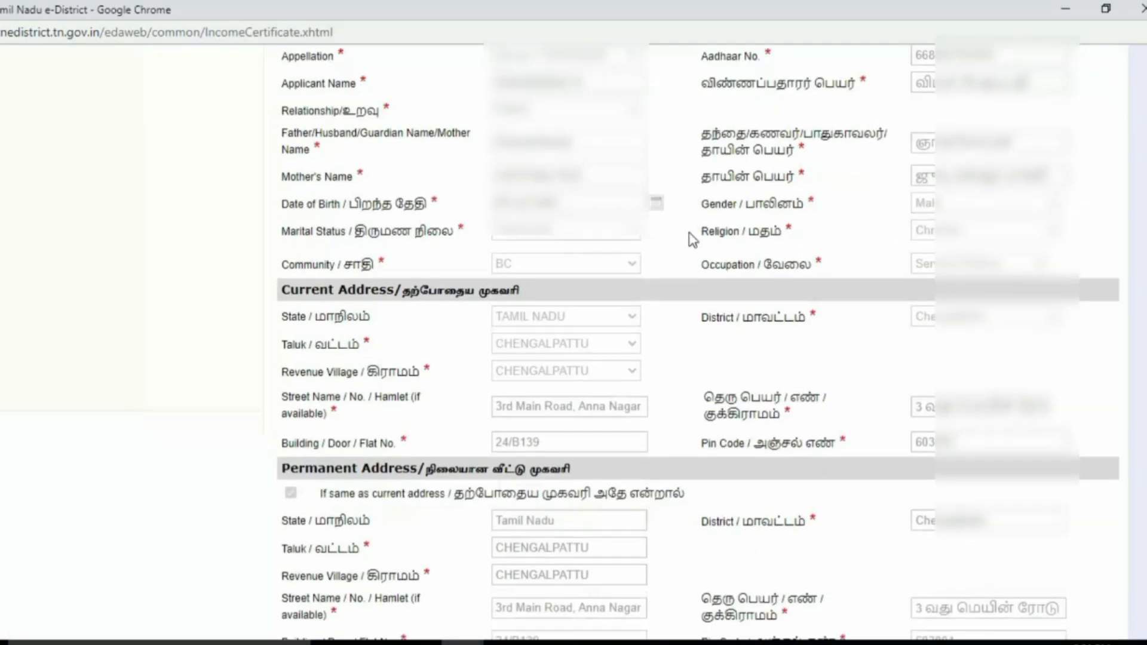
pyautogui.scroll(-6, 692, 239)
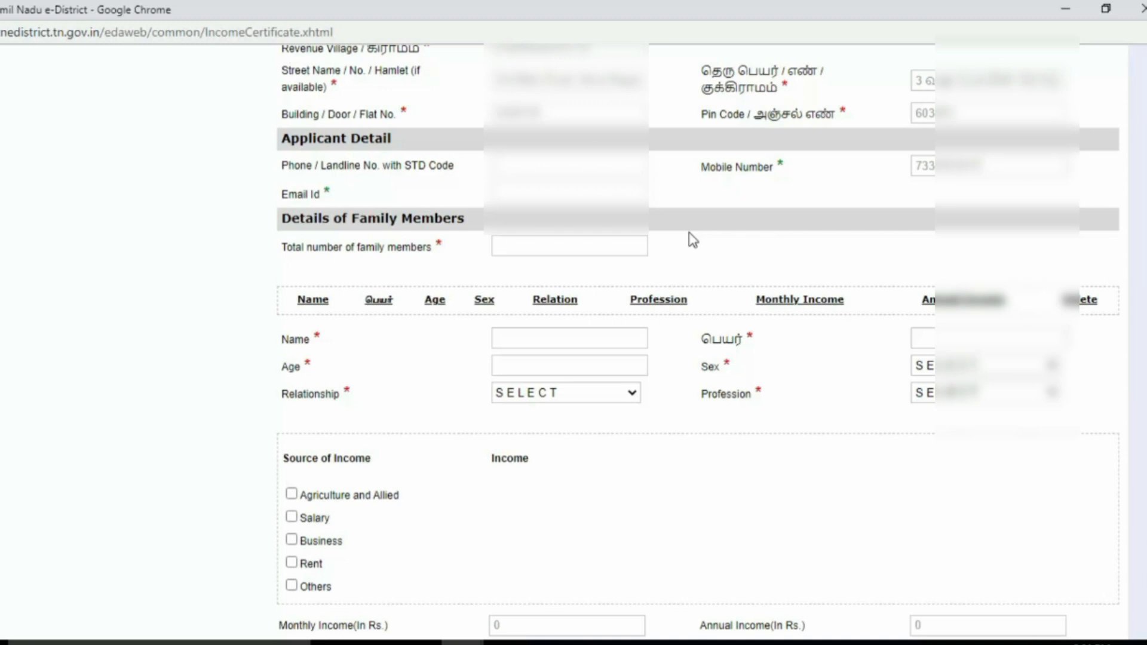
pyautogui.click(537, 253)
# Step: Enter 2 family members and add the father's name, age 54 and relationship Father
pyautogui.write('2')
pyautogui.click(519, 338)
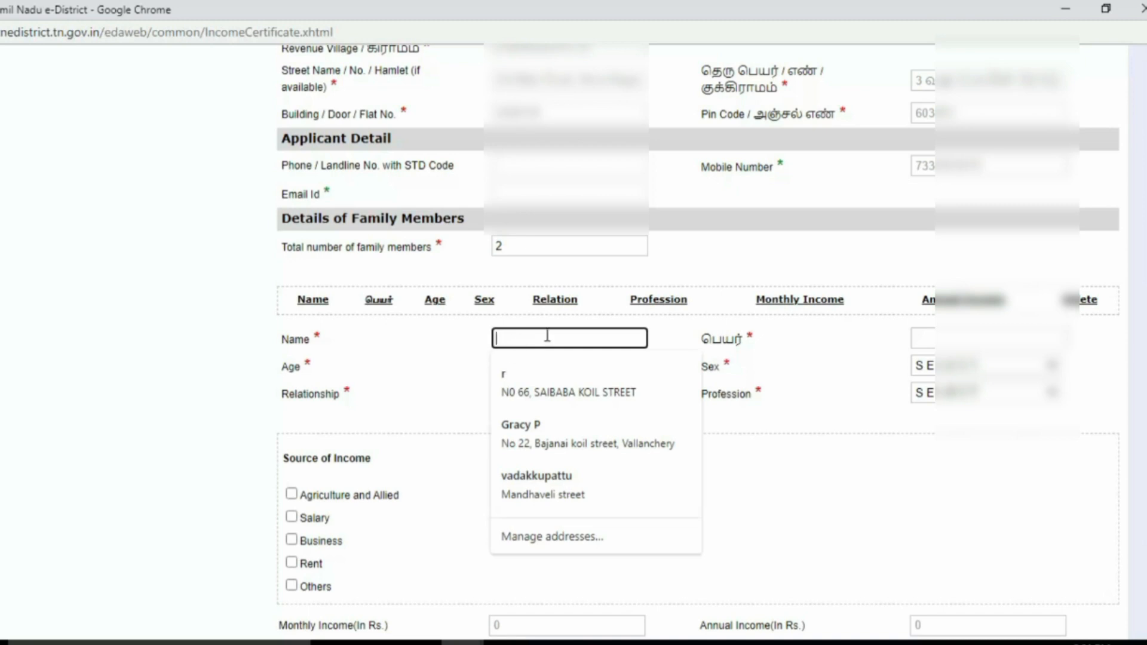
pyautogui.write('G')
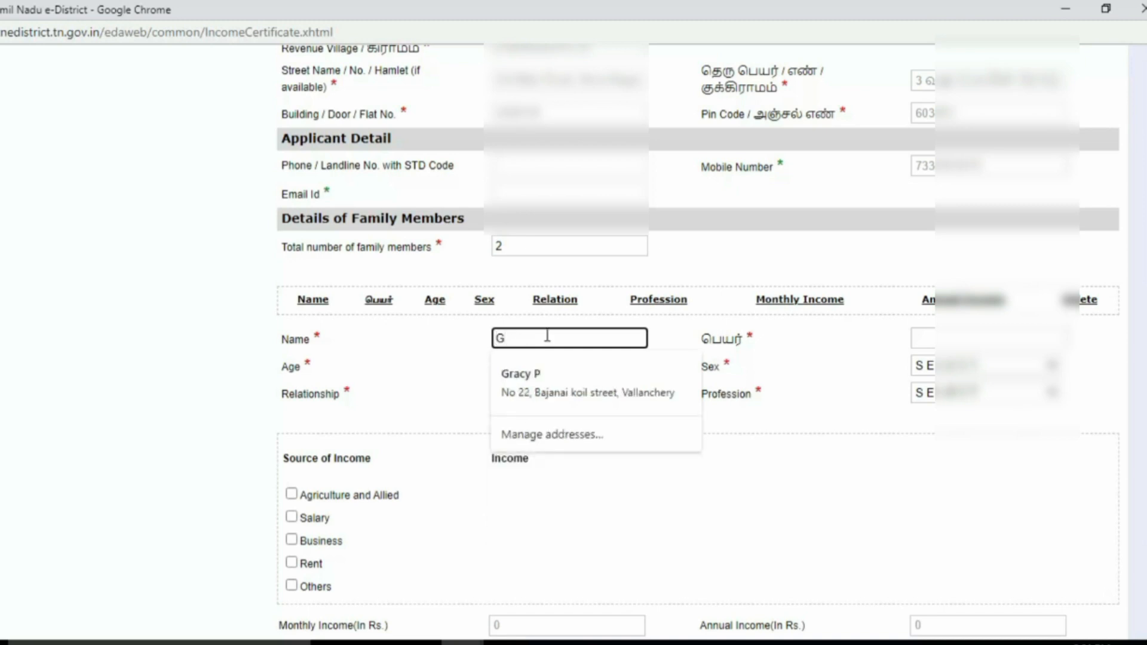
pyautogui.write('nanasekaran')
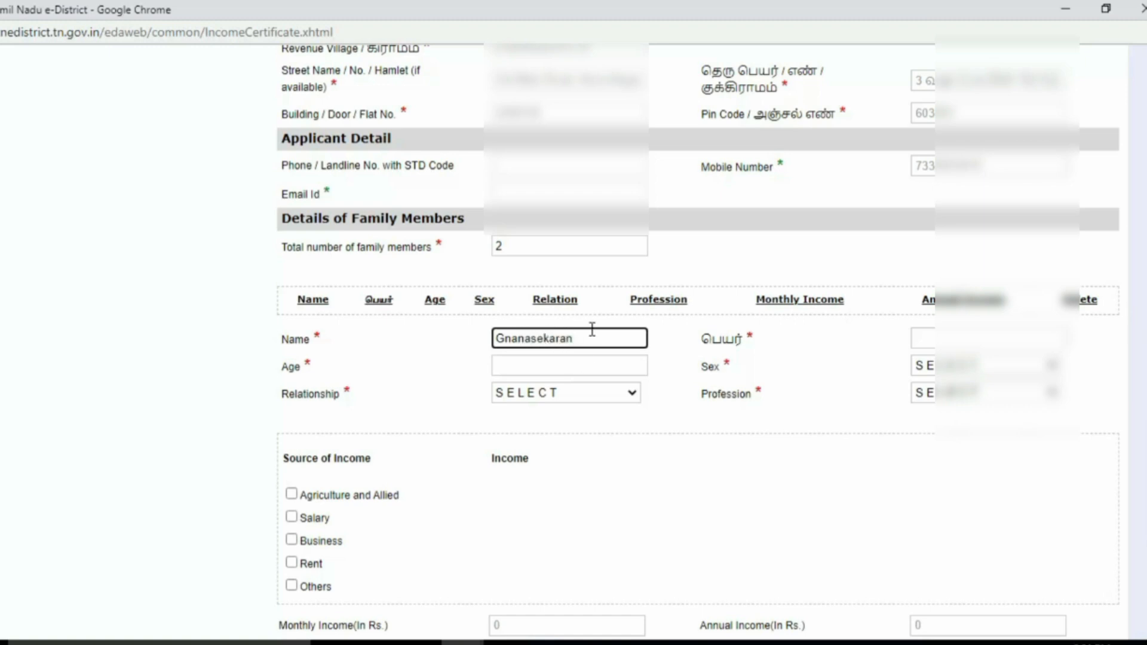
pyautogui.click(747, 455)
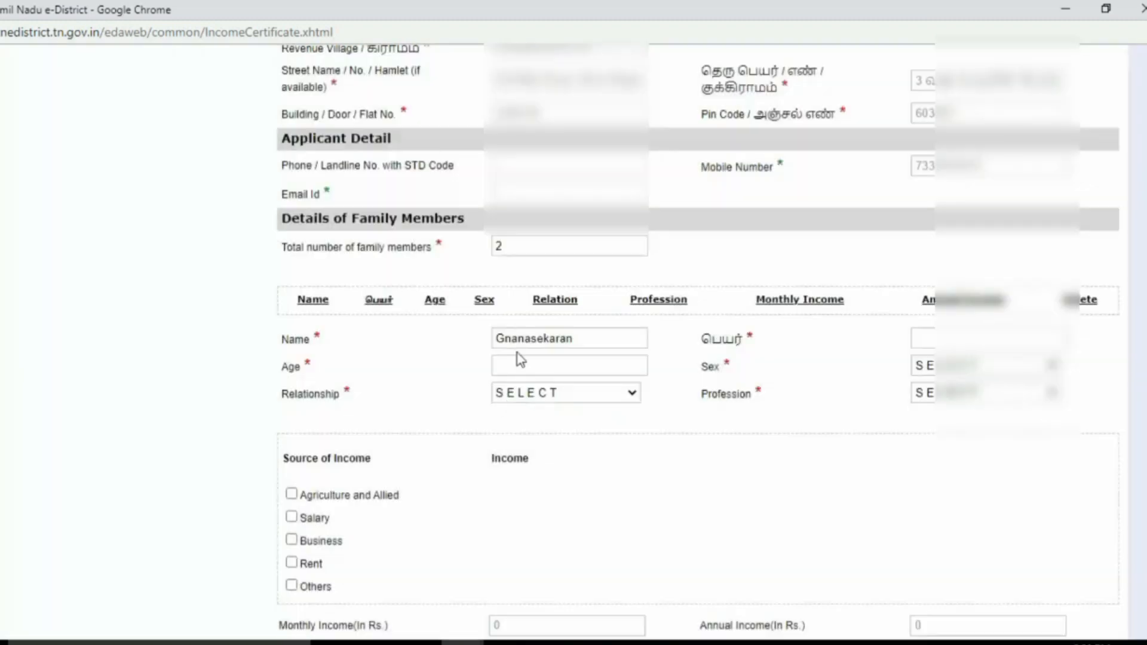
pyautogui.click(500, 364)
pyautogui.write('54')
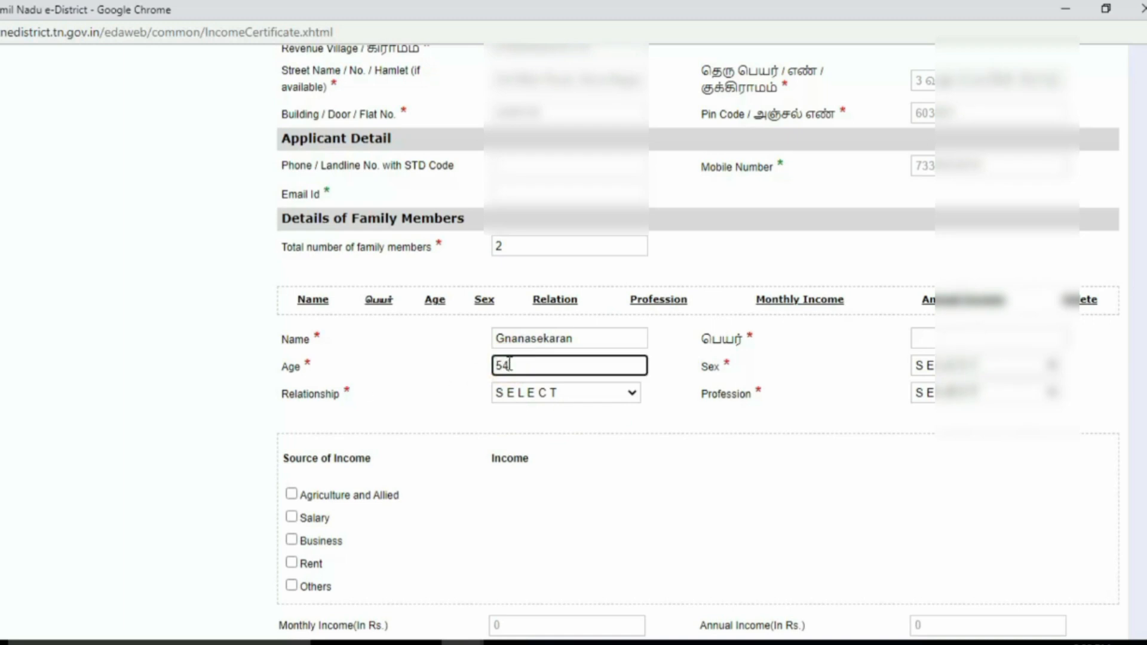
pyautogui.click(528, 393)
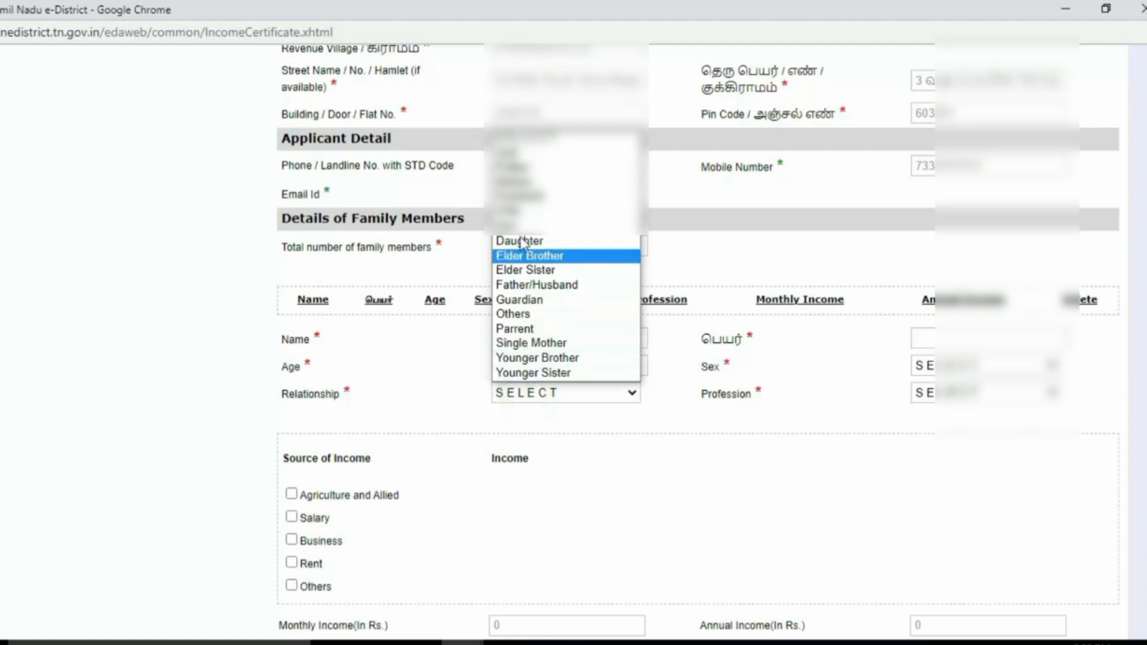
pyautogui.click(524, 154)
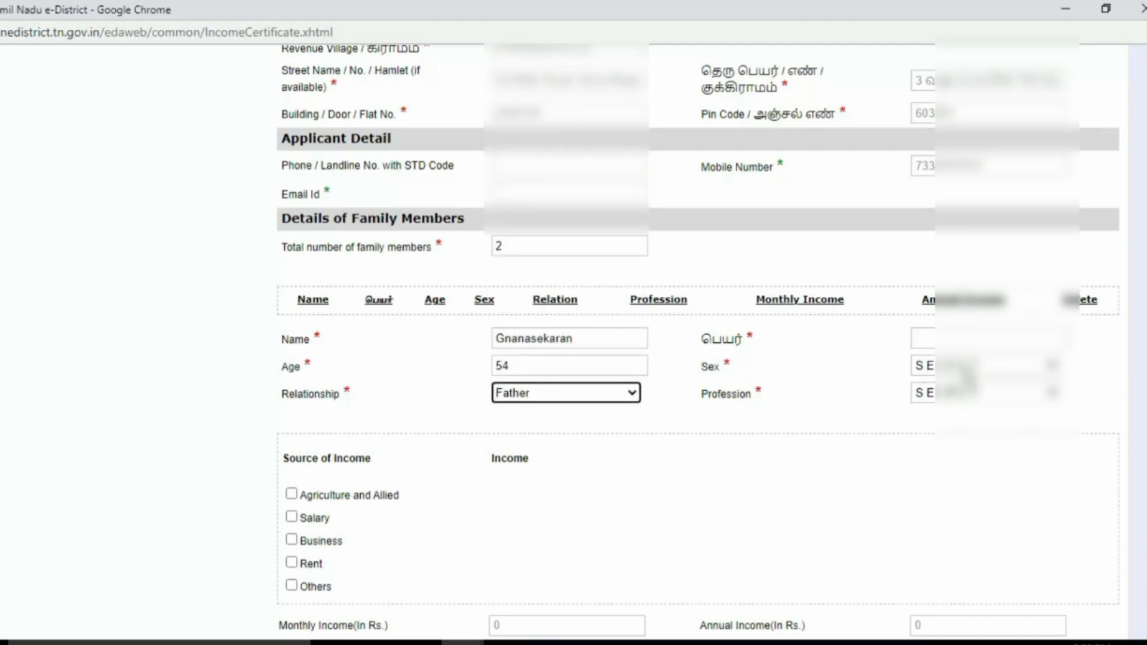
# Step: Give the father's name in Tamil, sex Male and profession Public
pyautogui.click(943, 337)
pyautogui.hotkey('alt', 'shift')
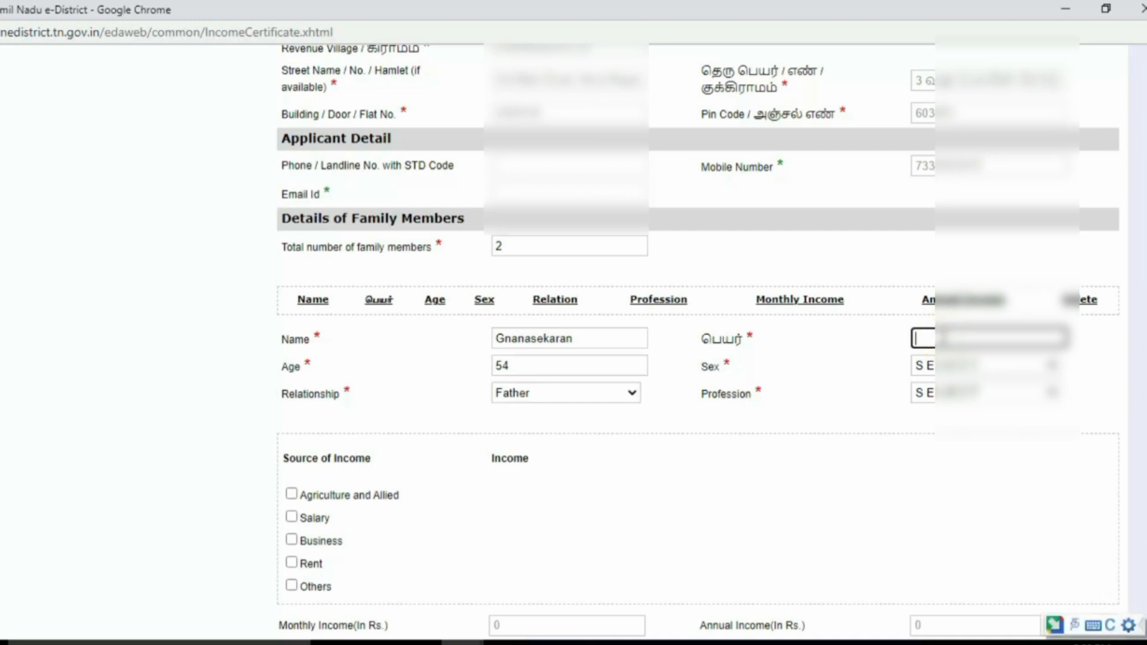
pyautogui.write('gnanasekaran')
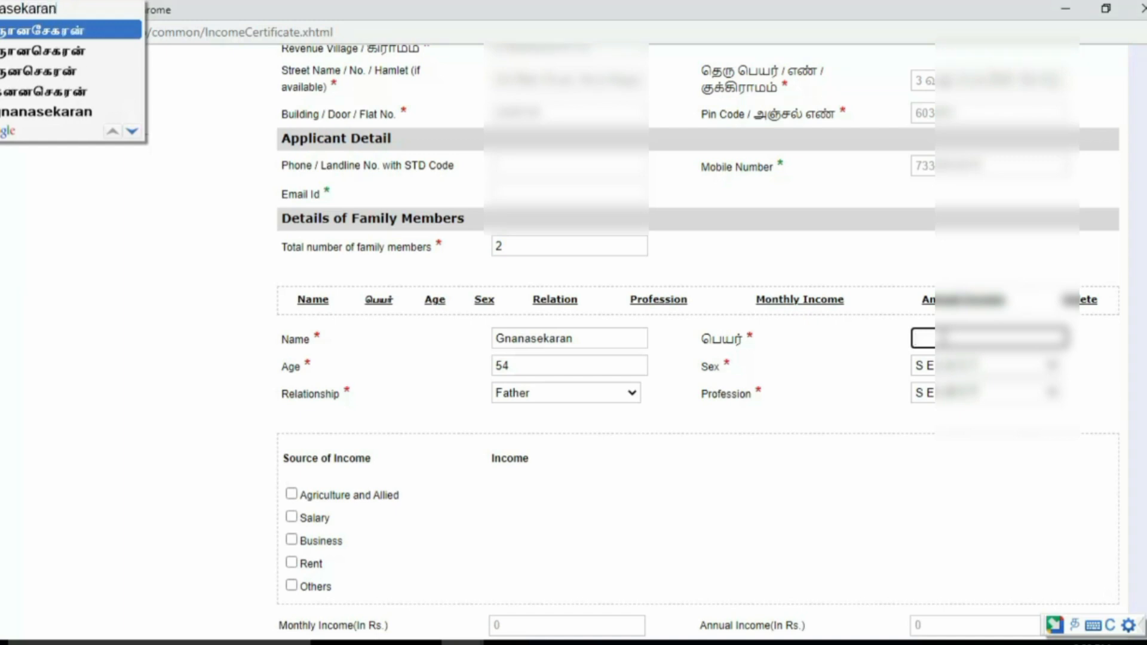
pyautogui.press('space')
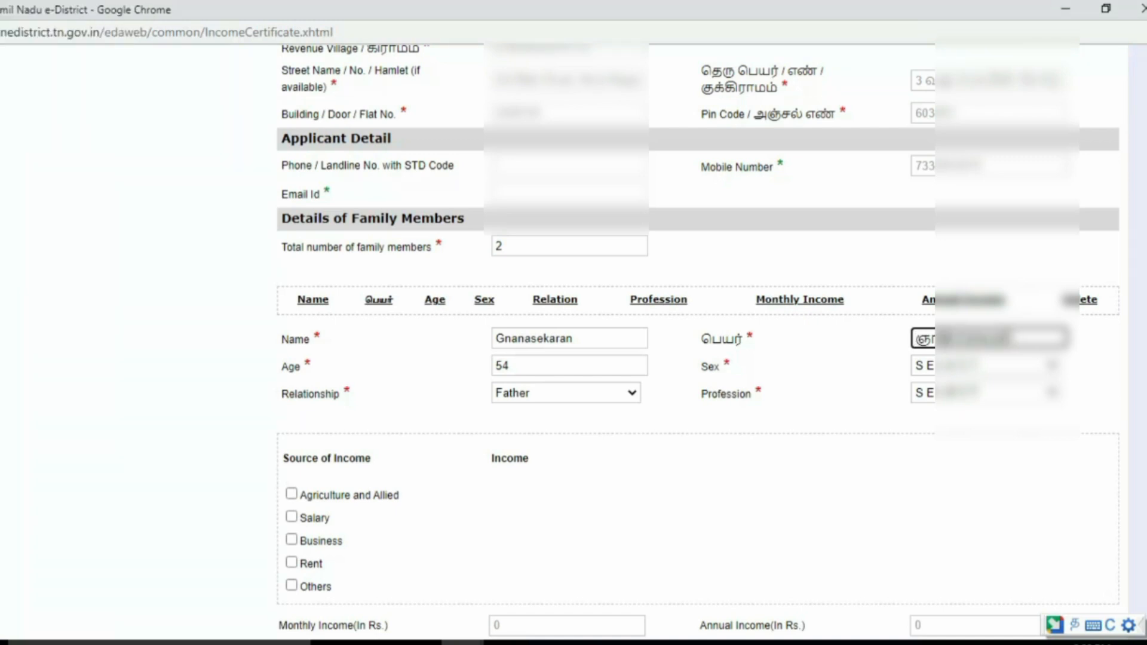
pyautogui.click(945, 366)
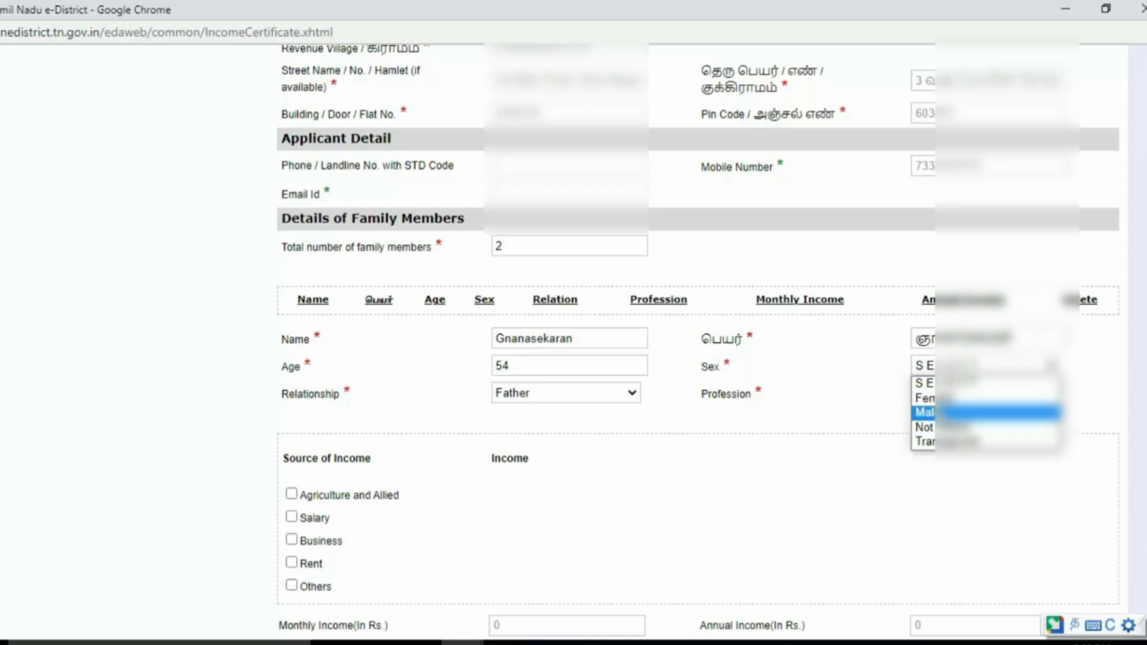
pyautogui.click(946, 412)
pyautogui.click(933, 394)
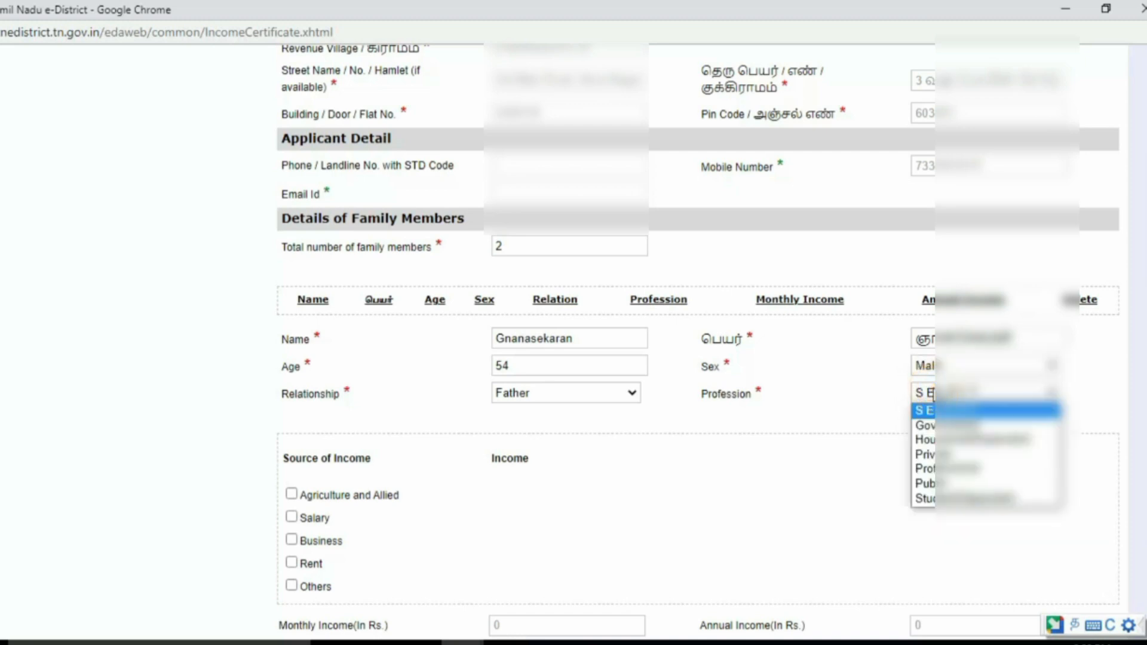
pyautogui.click(933, 484)
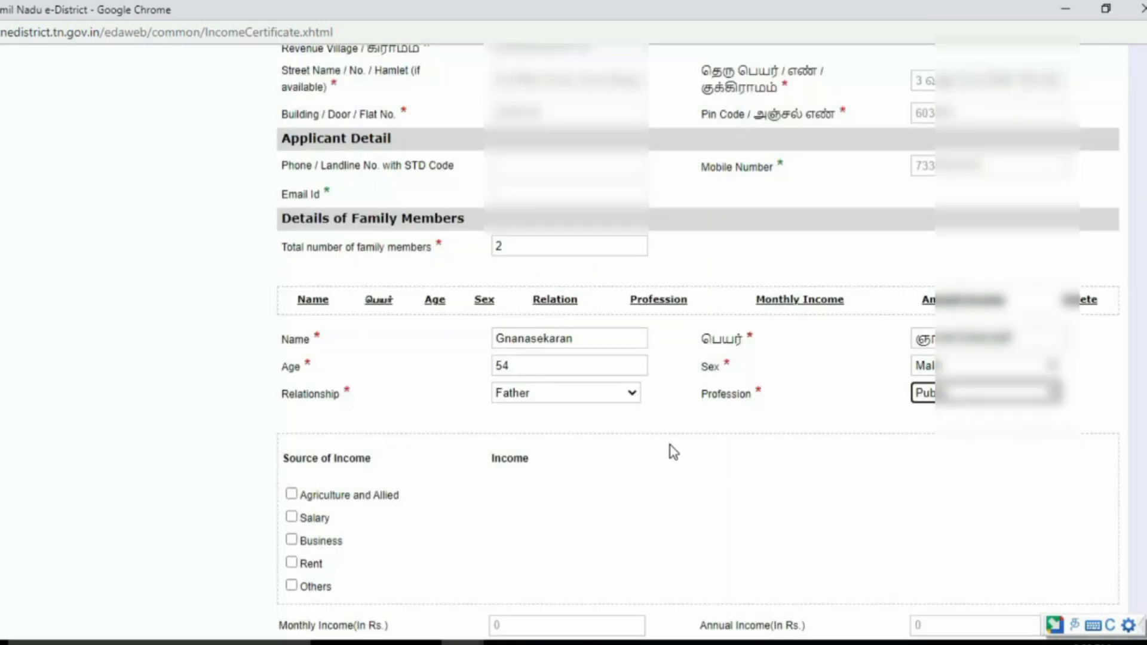
# Step: Record the father's monthly salary of 8000, add him to the table, and begin the mother's entry
pyautogui.scroll(-2, 642, 485)
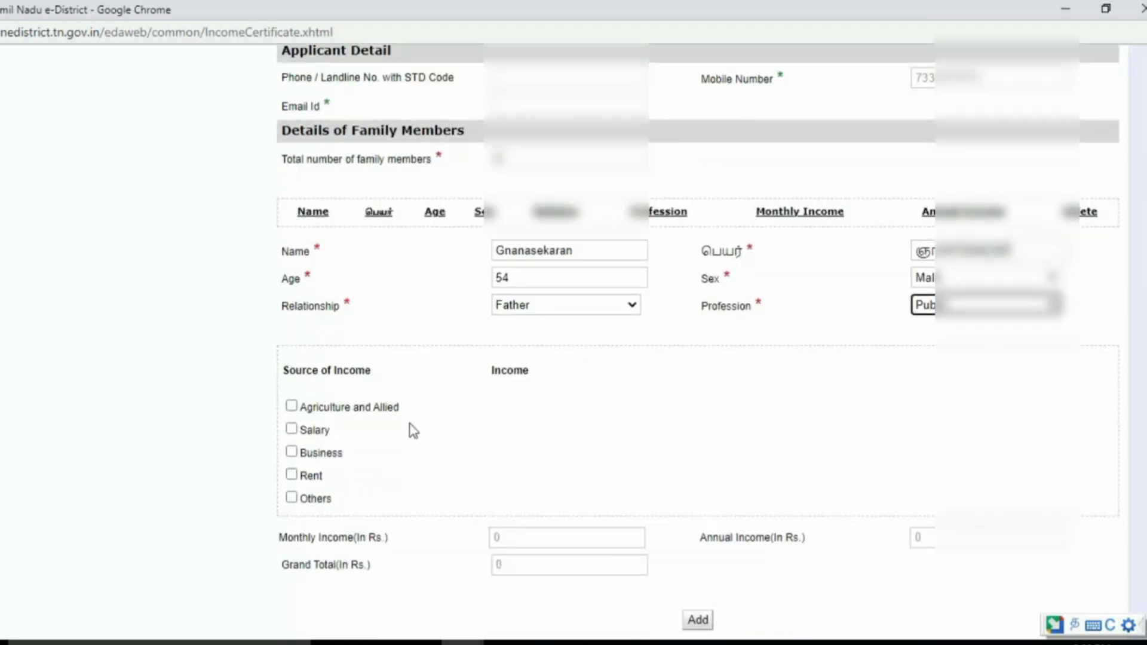
pyautogui.click(293, 429)
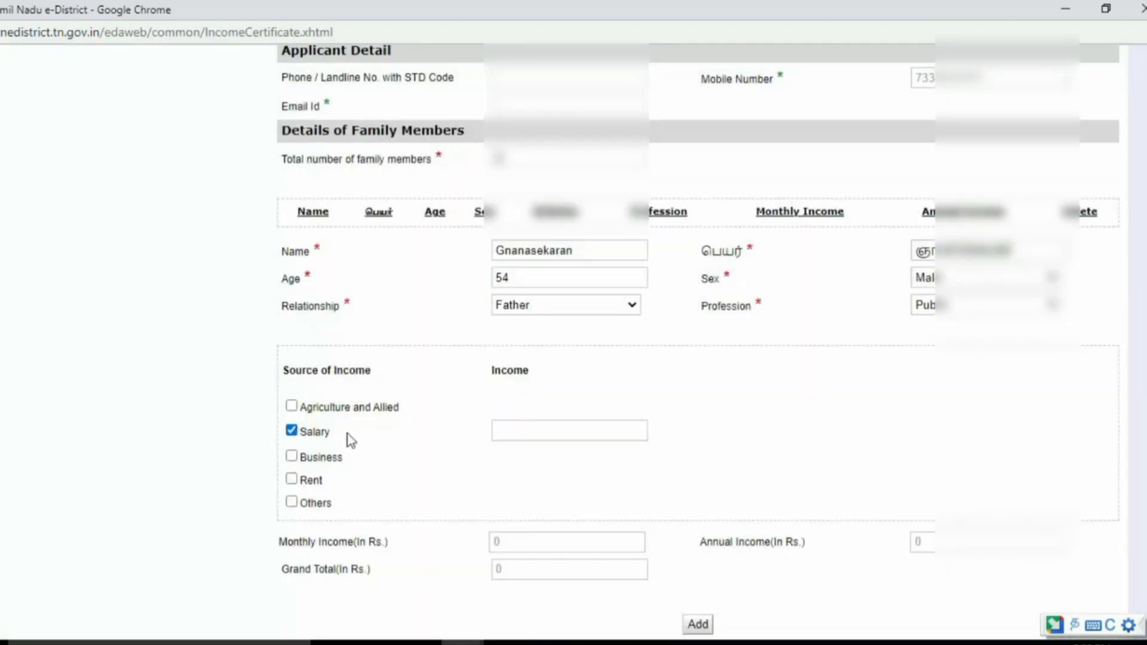
pyautogui.click(526, 428)
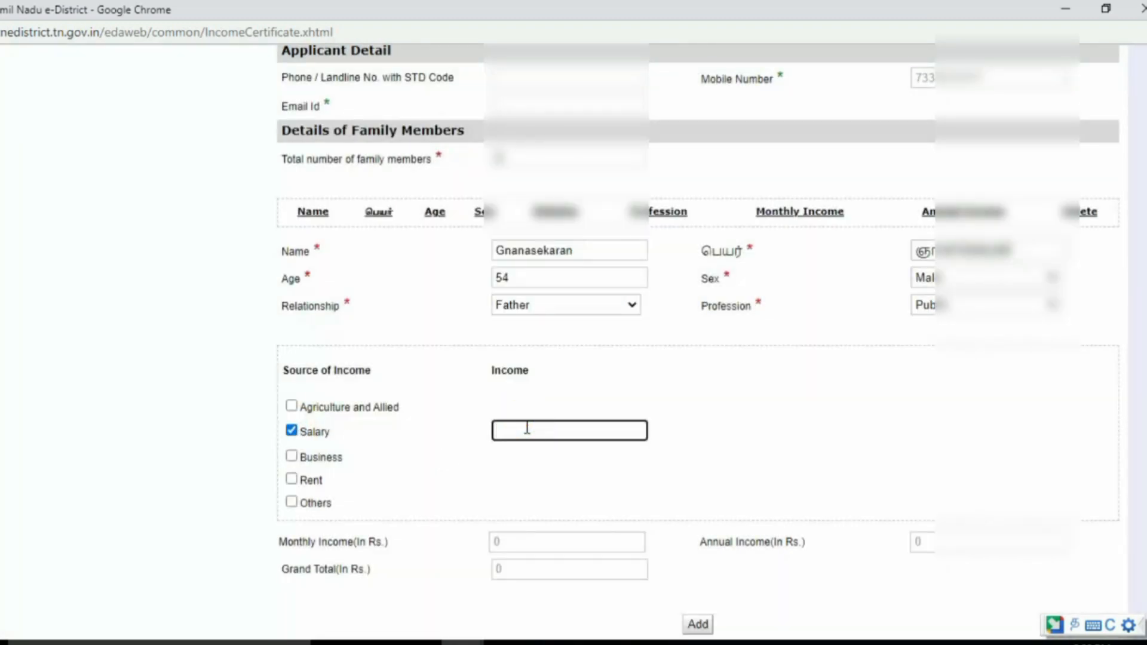
pyautogui.write('qw')
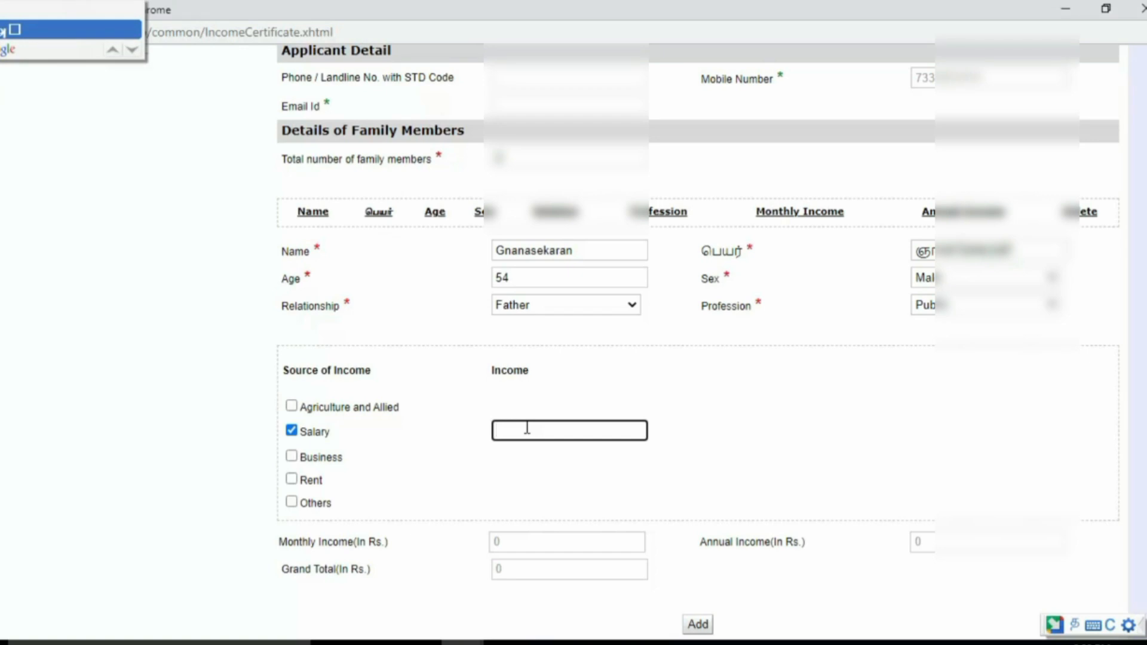
pyautogui.press('BackSpace')
pyautogui.write('8000')
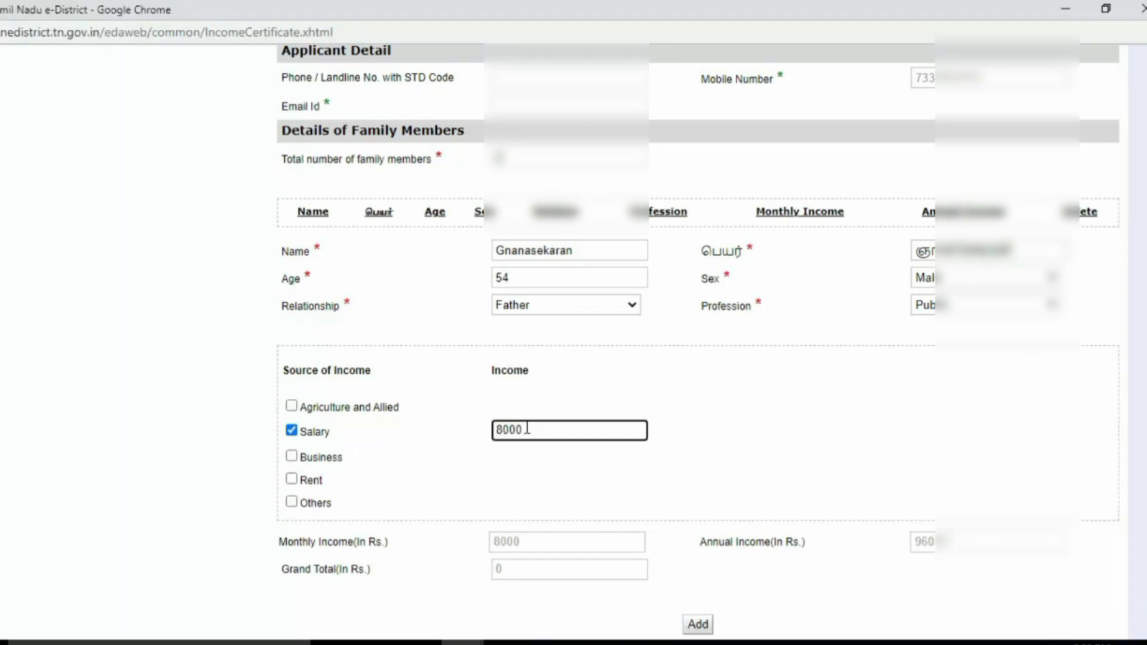
pyautogui.scroll(-1, 526, 428)
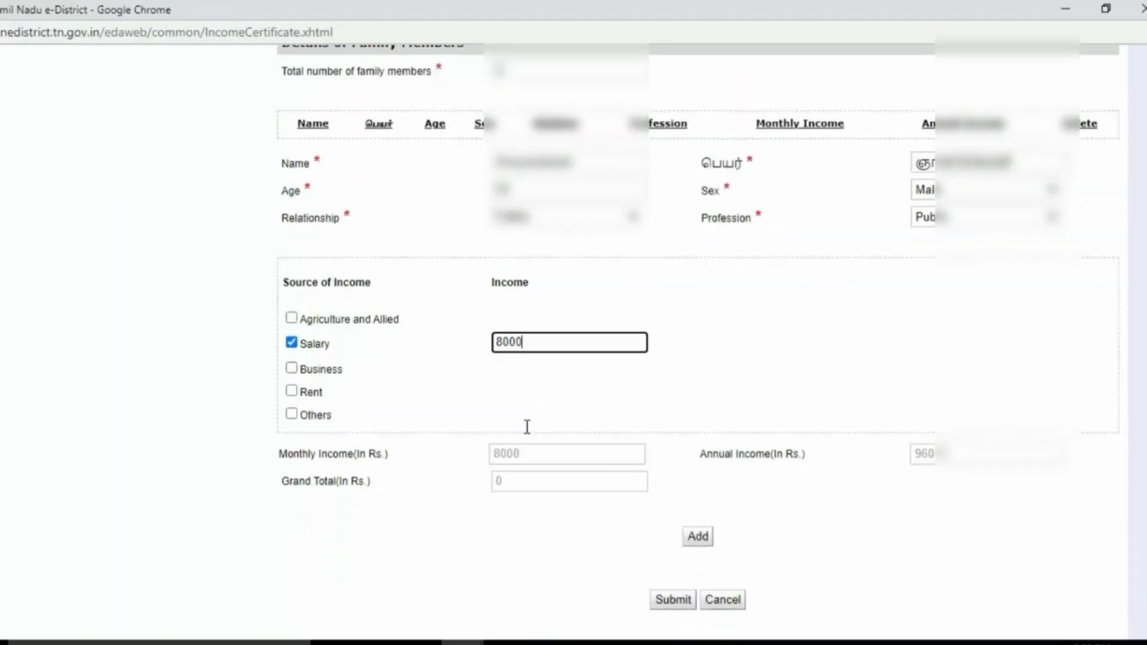
pyautogui.press('Return')
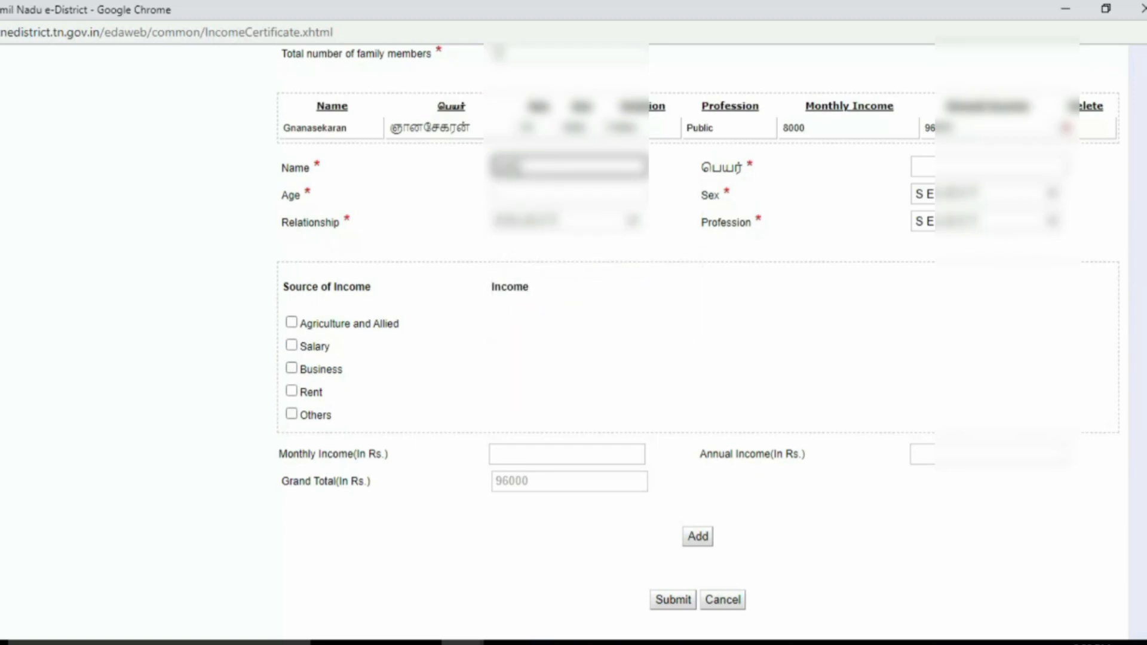
pyautogui.write('selvan')
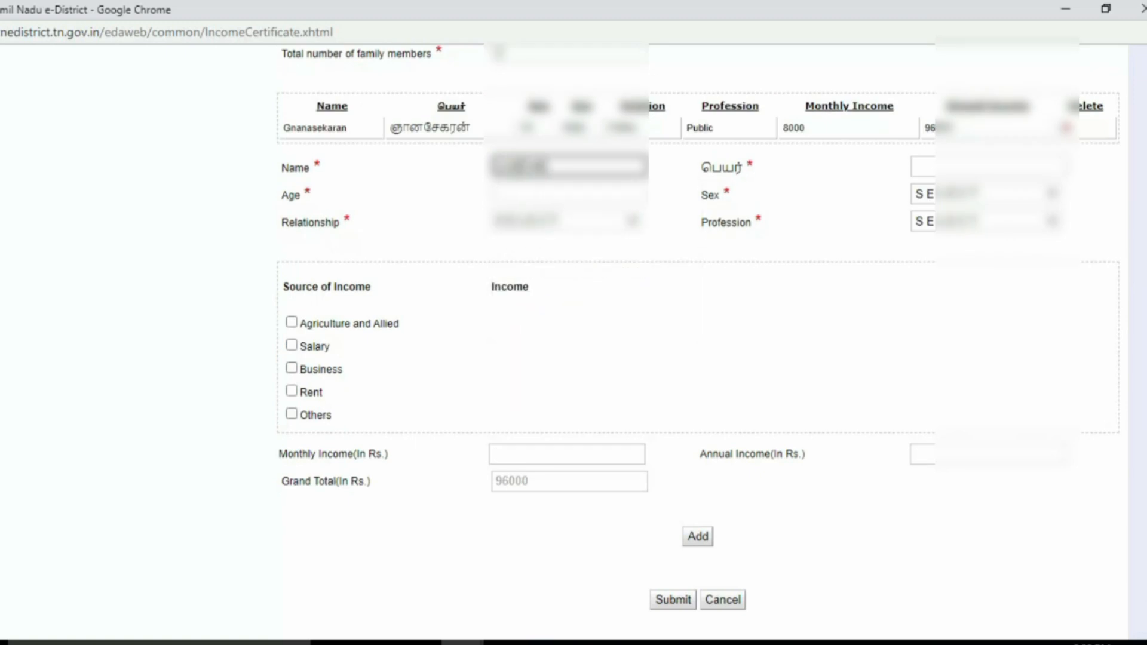
pyautogui.write('kii')
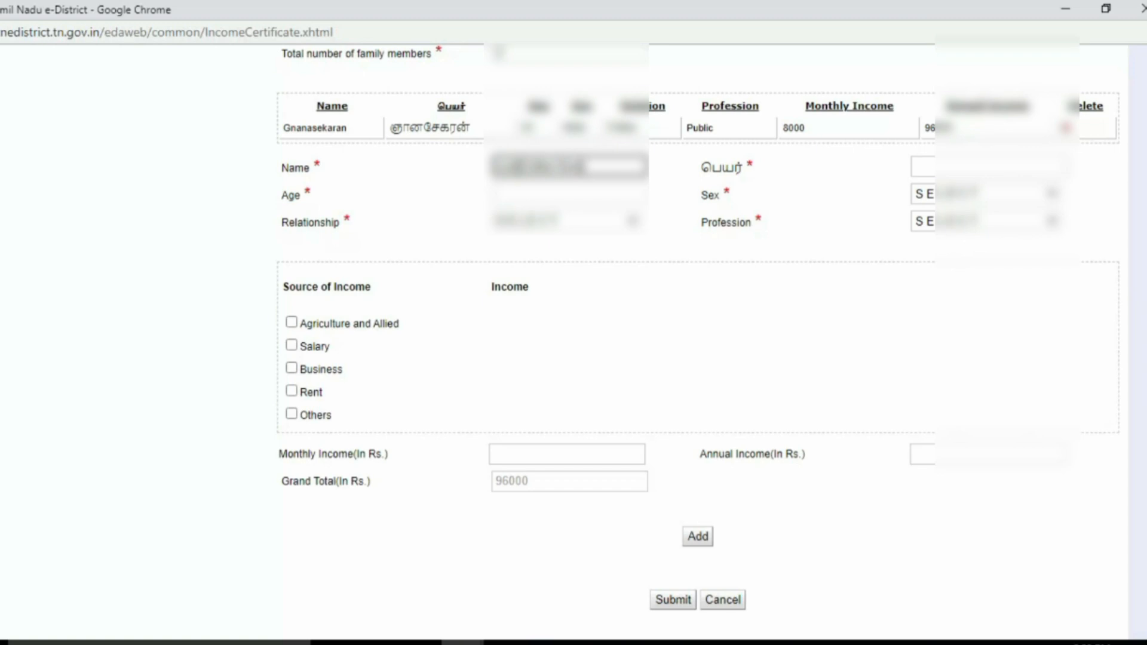
pyautogui.click(541, 189)
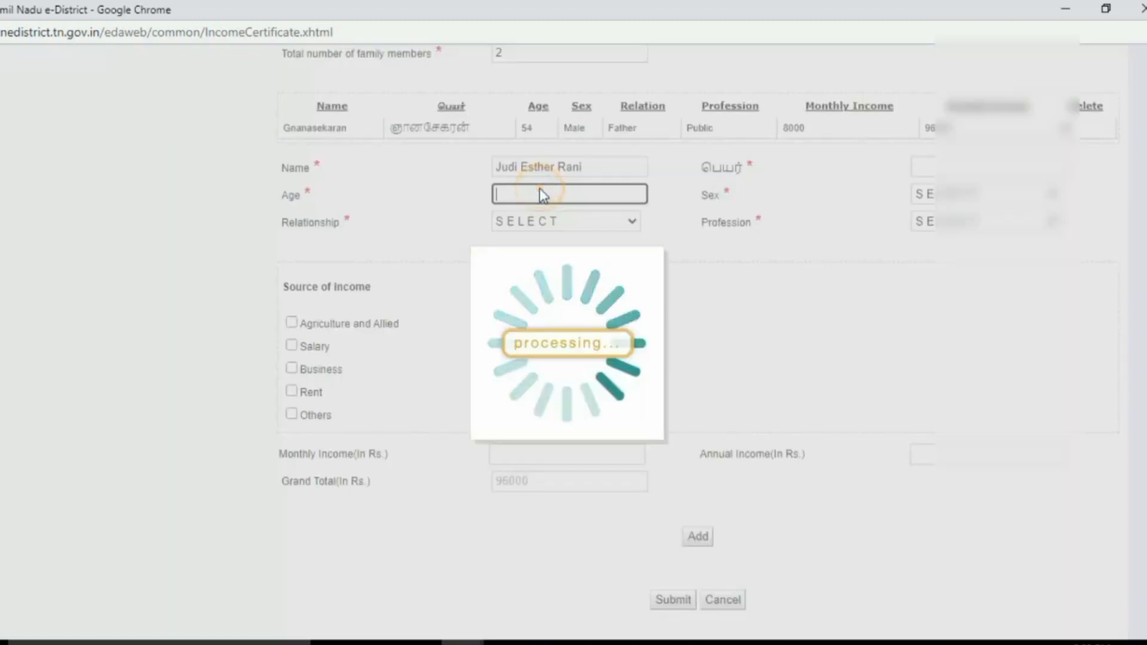
# Step: Enter age 45, set relationship to Mother, and type the mother's name in Tamil script
pyautogui.write('45')
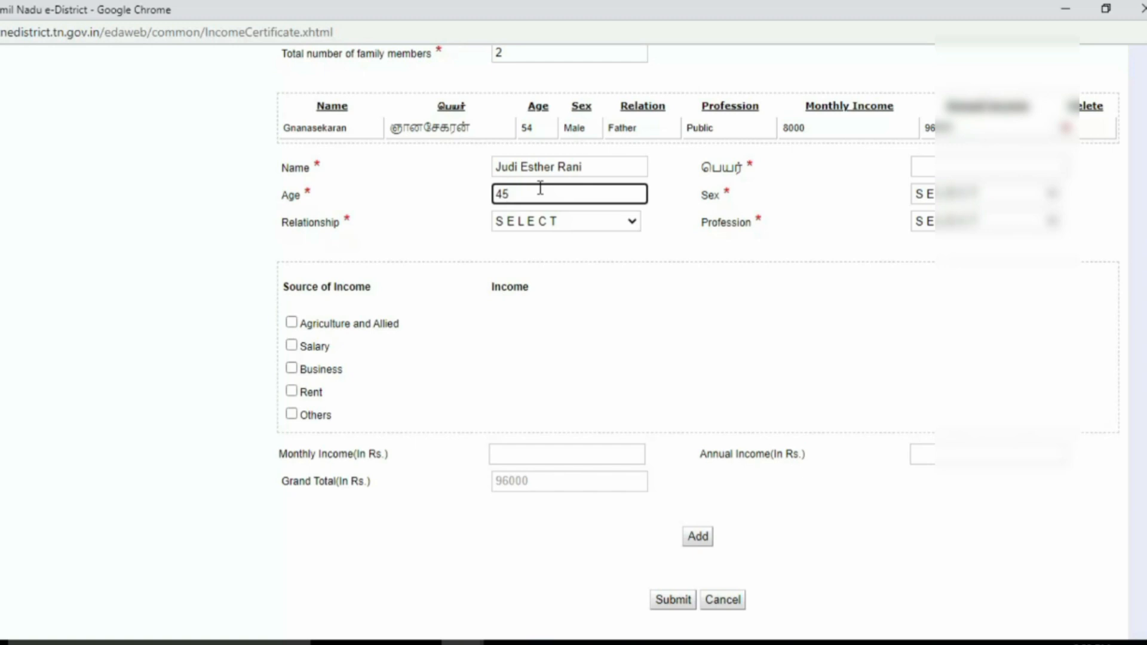
pyautogui.click(541, 220)
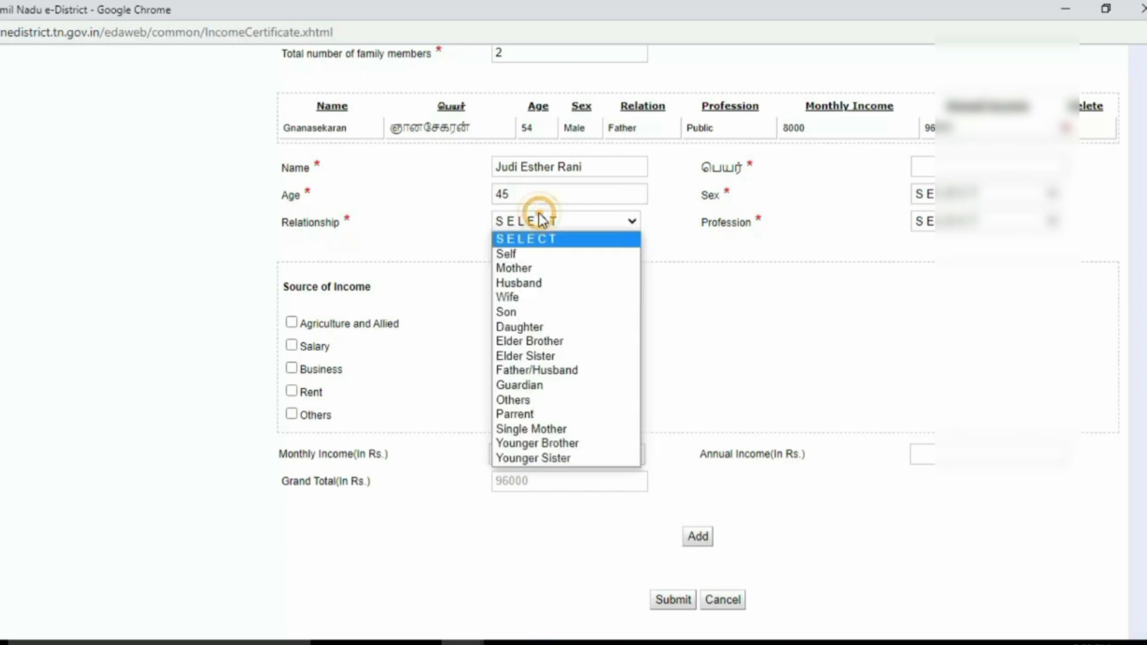
pyautogui.click(516, 270)
pyautogui.click(946, 166)
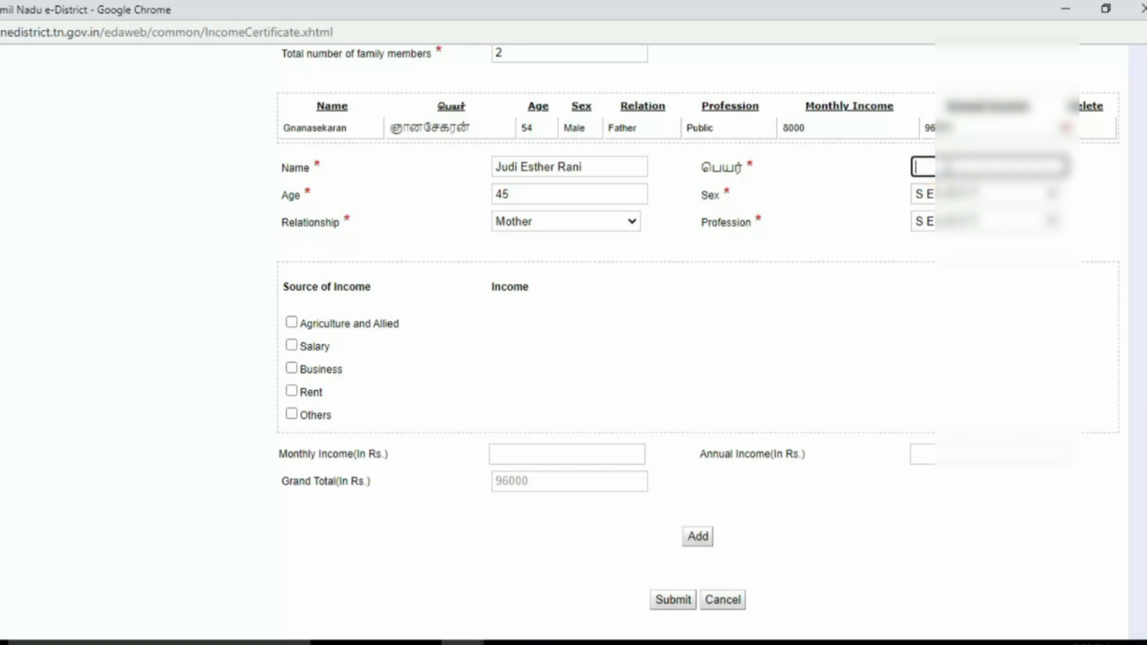
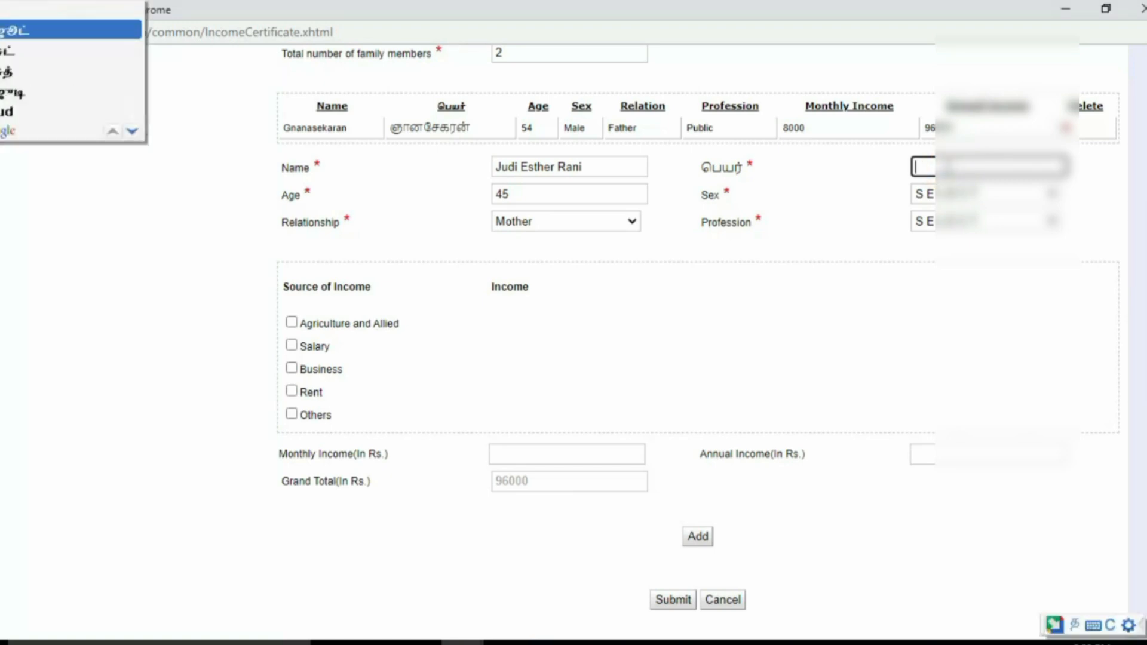
pyautogui.press('space')
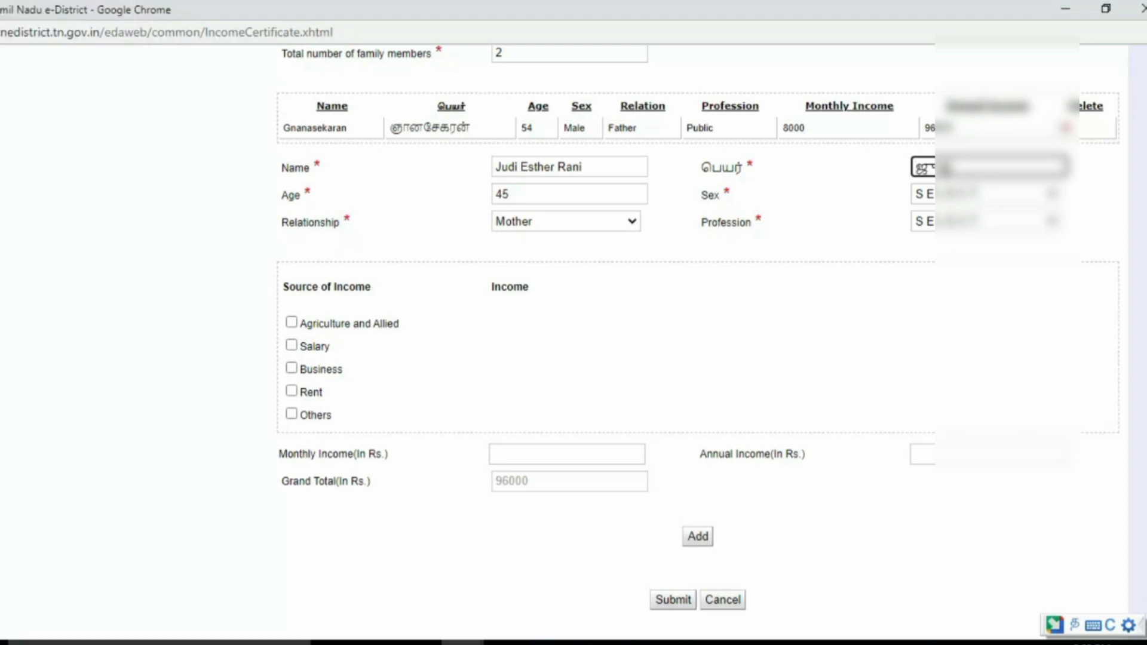
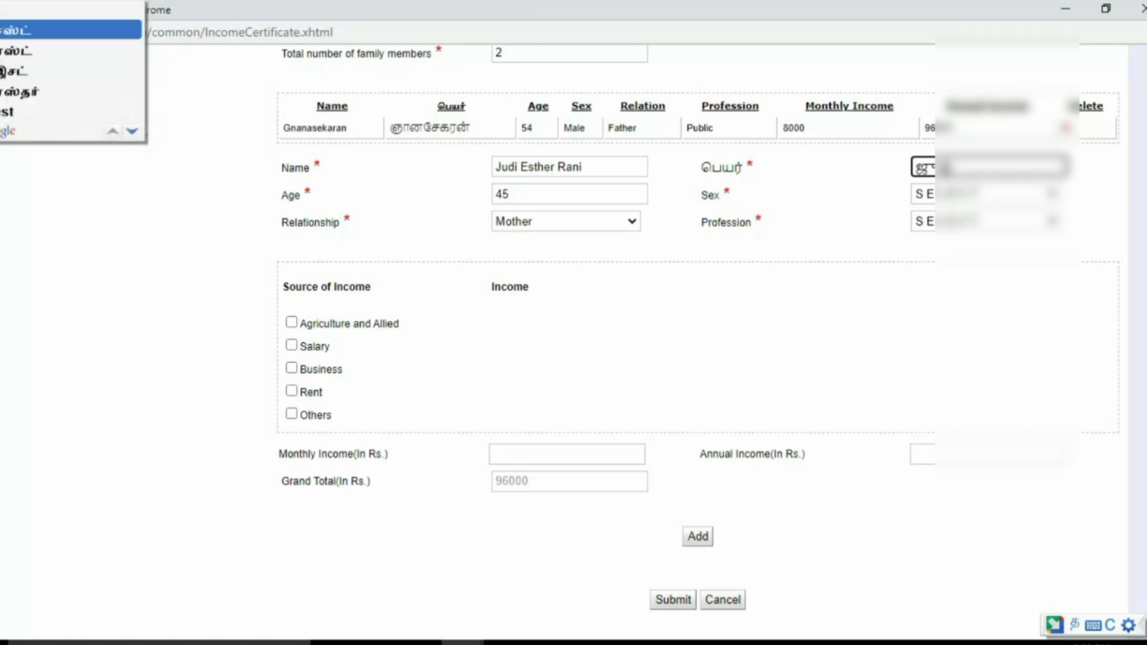
pyautogui.press('space')
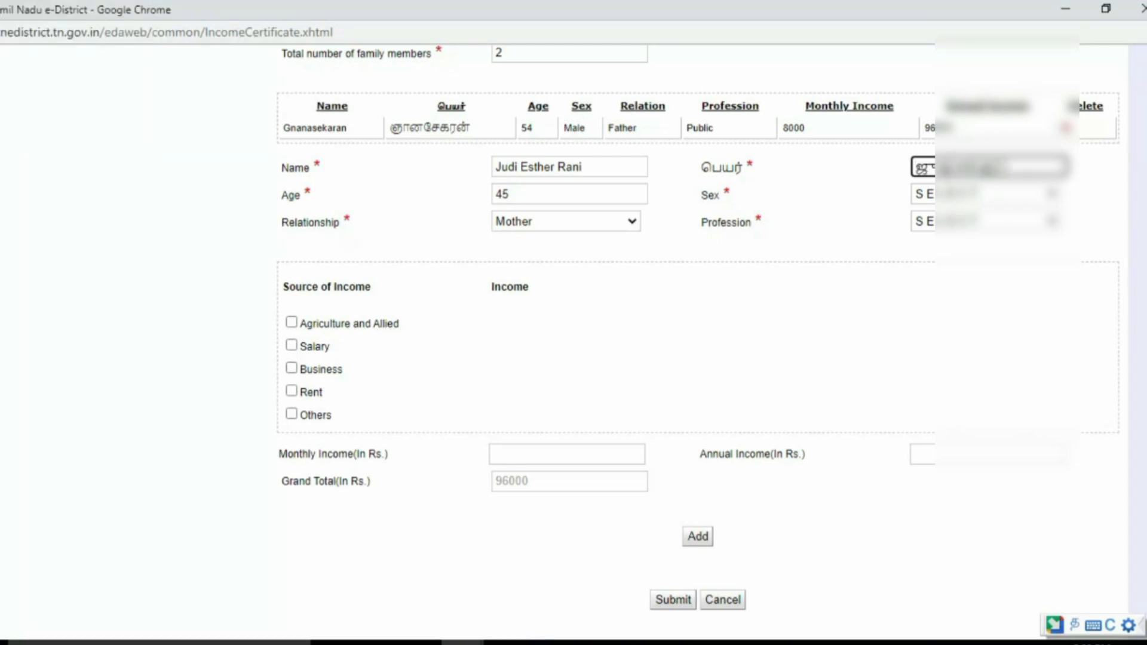
pyautogui.press('space')
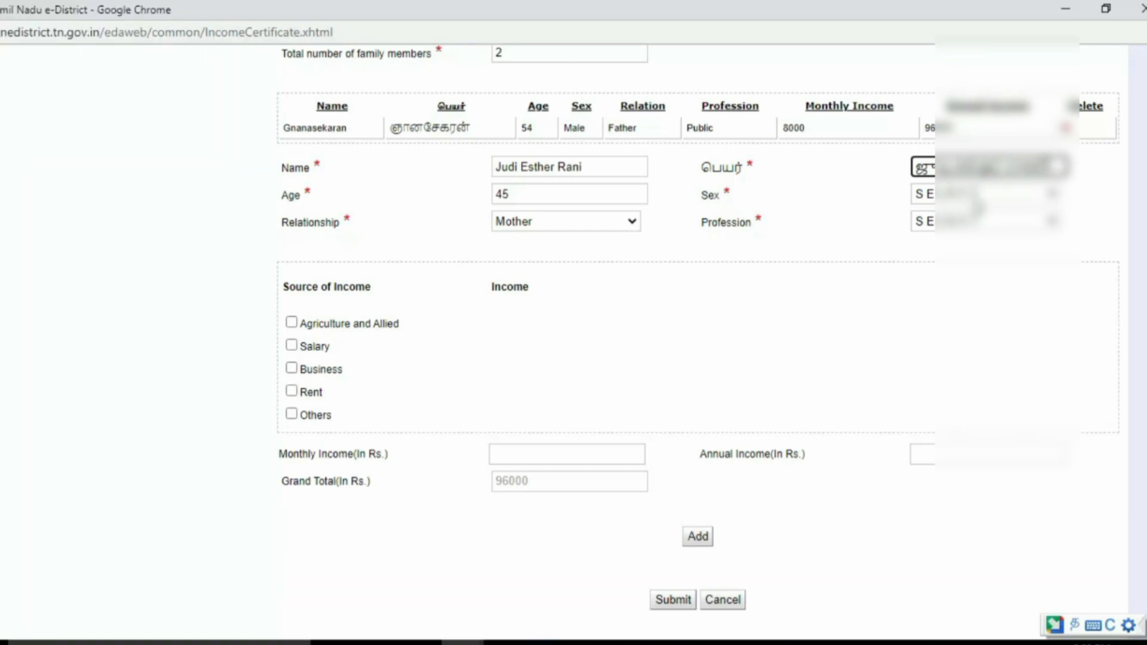
# Step: Set her sex to Female and add the mother (Household/Dependent, no income) to the family table
pyautogui.click(972, 199)
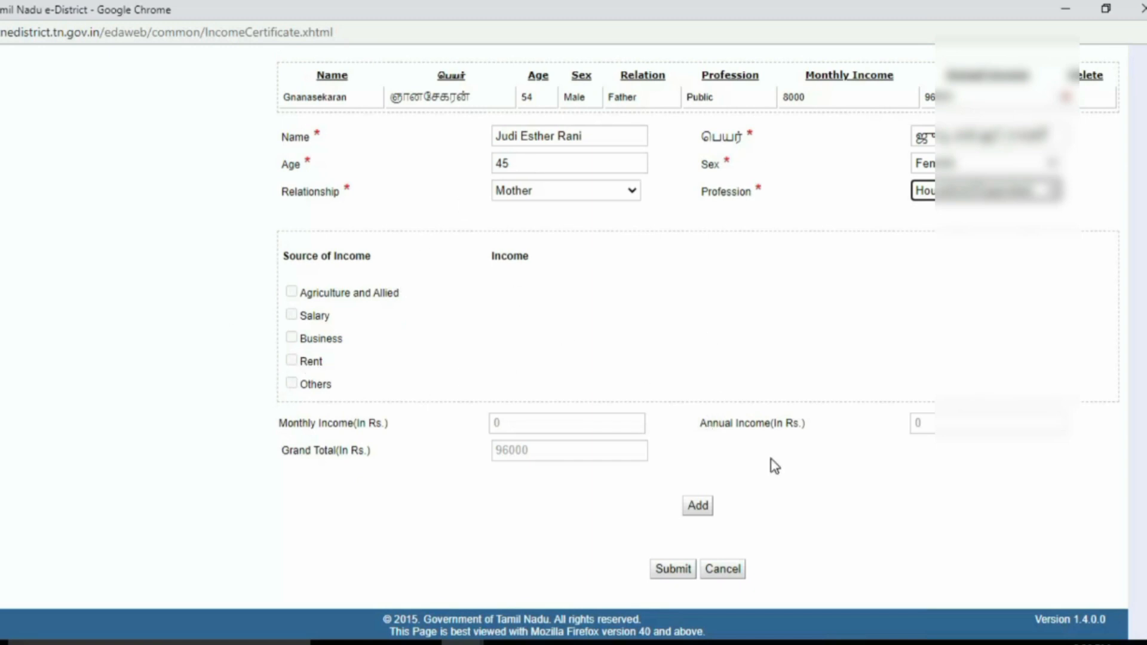
pyautogui.click(697, 508)
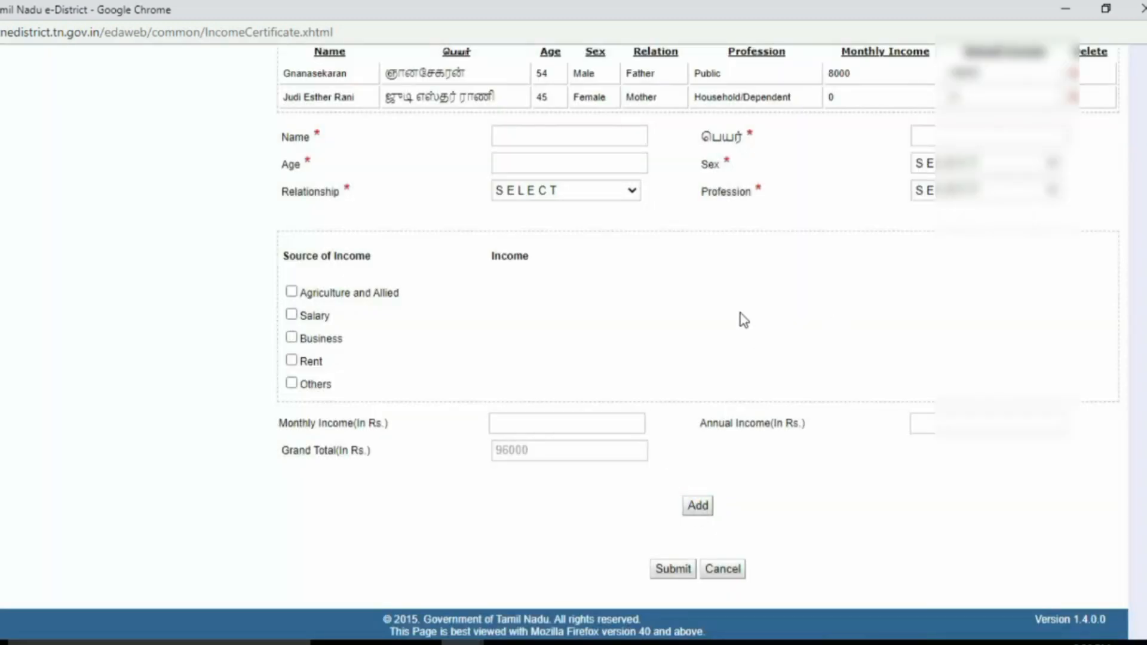
pyautogui.scroll(3, 743, 320)
# Step: Enter the applicant's English name, age 16, and relationship Self
pyautogui.click(525, 302)
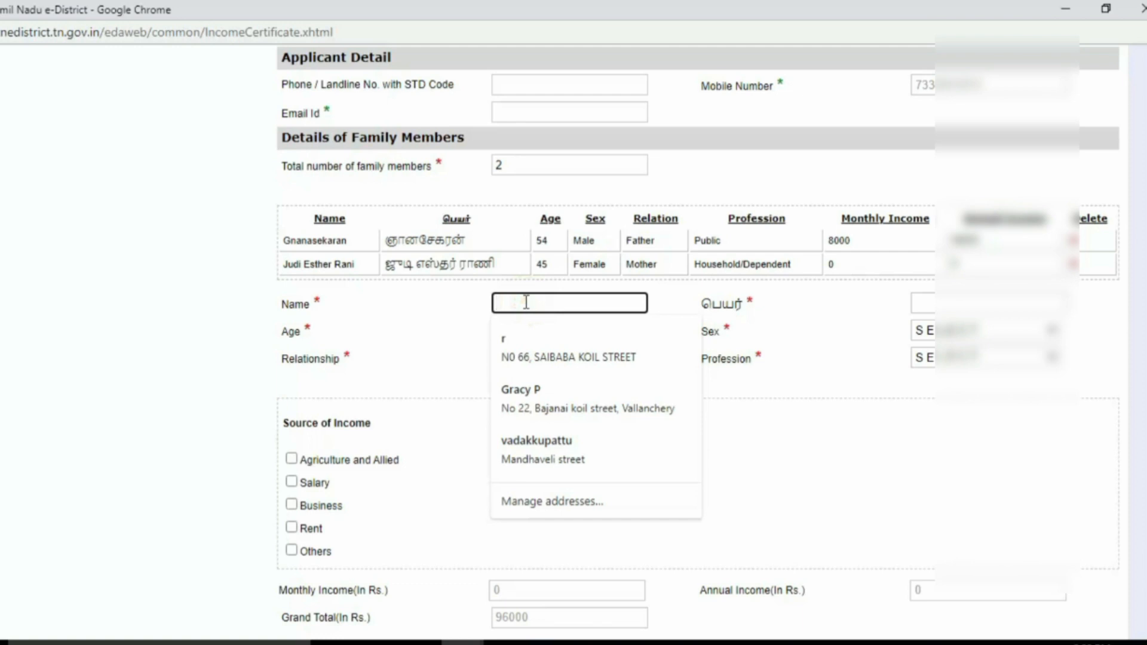
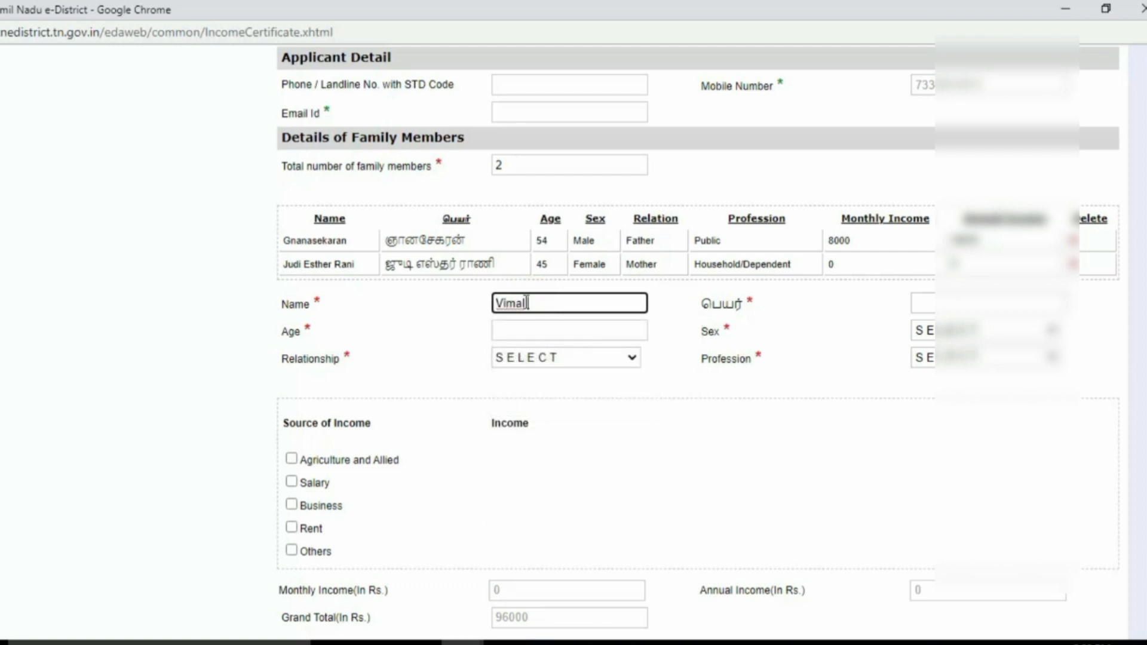
pyautogui.click(529, 331)
pyautogui.write('16')
pyautogui.click(529, 344)
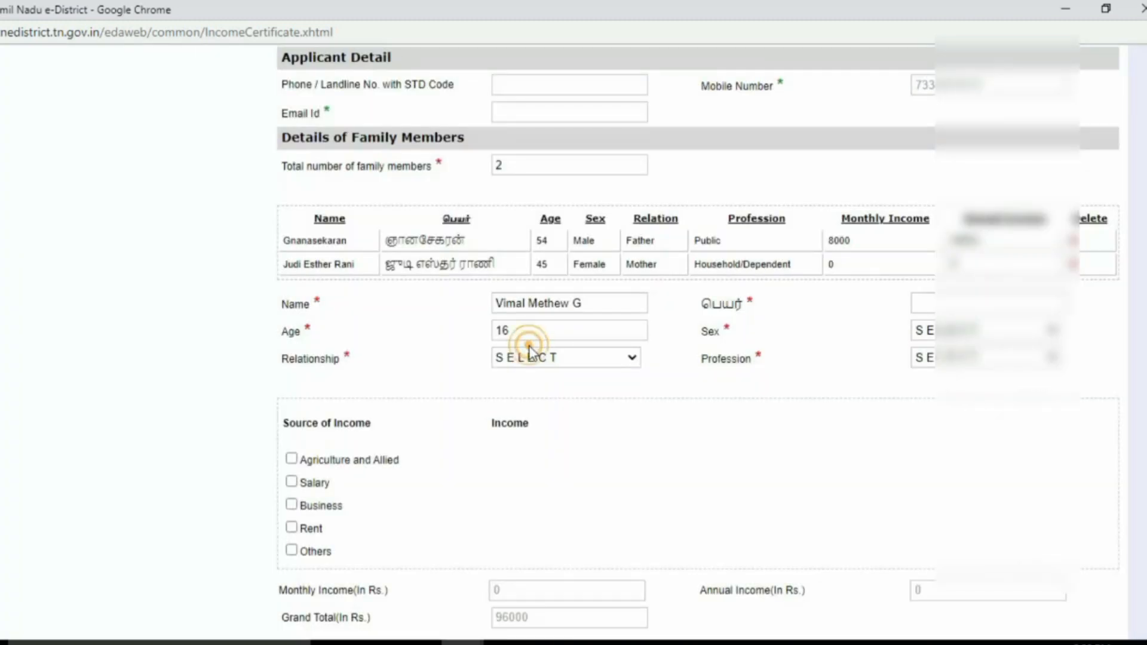
pyautogui.click(513, 362)
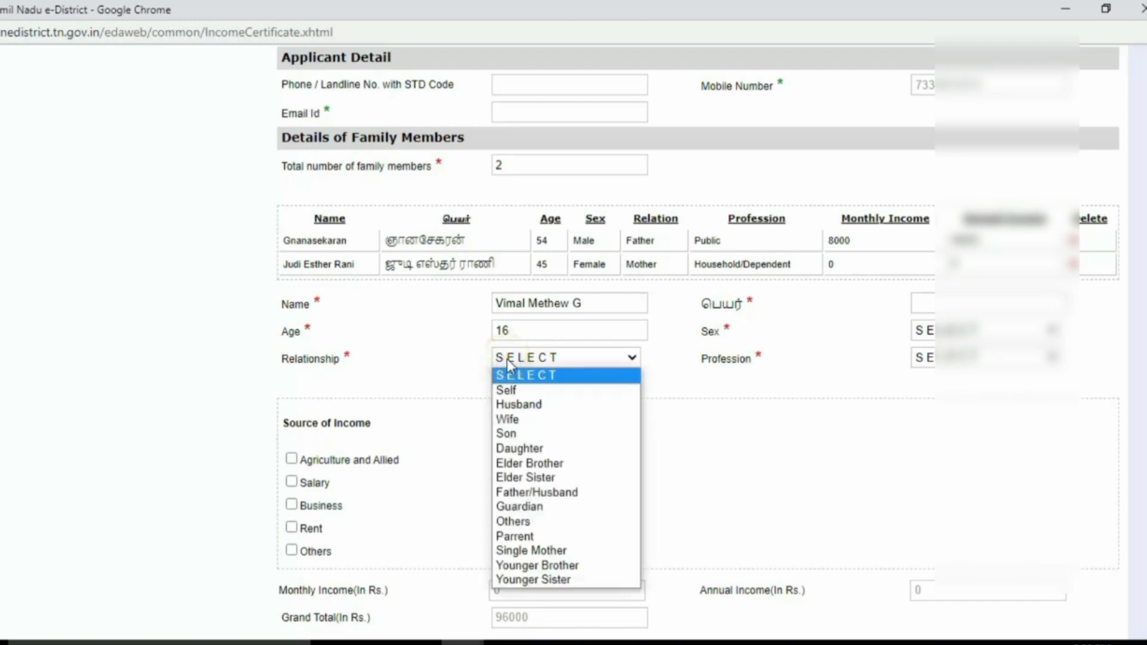
pyautogui.click(510, 390)
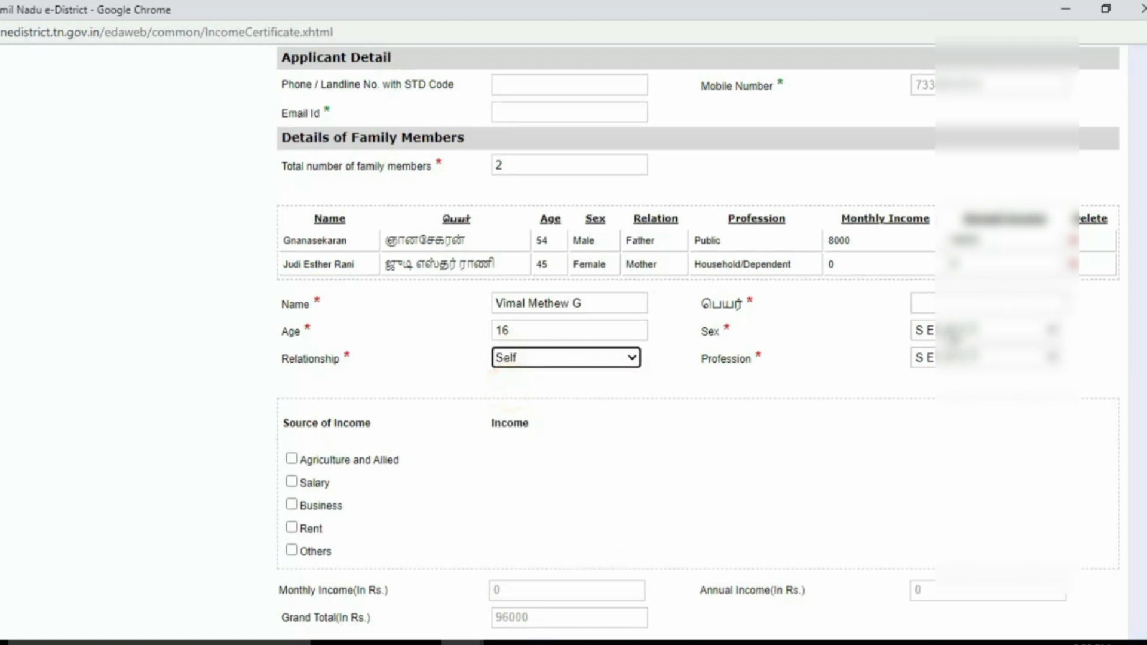
# Step: Type the applicant's name in Tamil script, accepting each suggested spelling
pyautogui.click(931, 306)
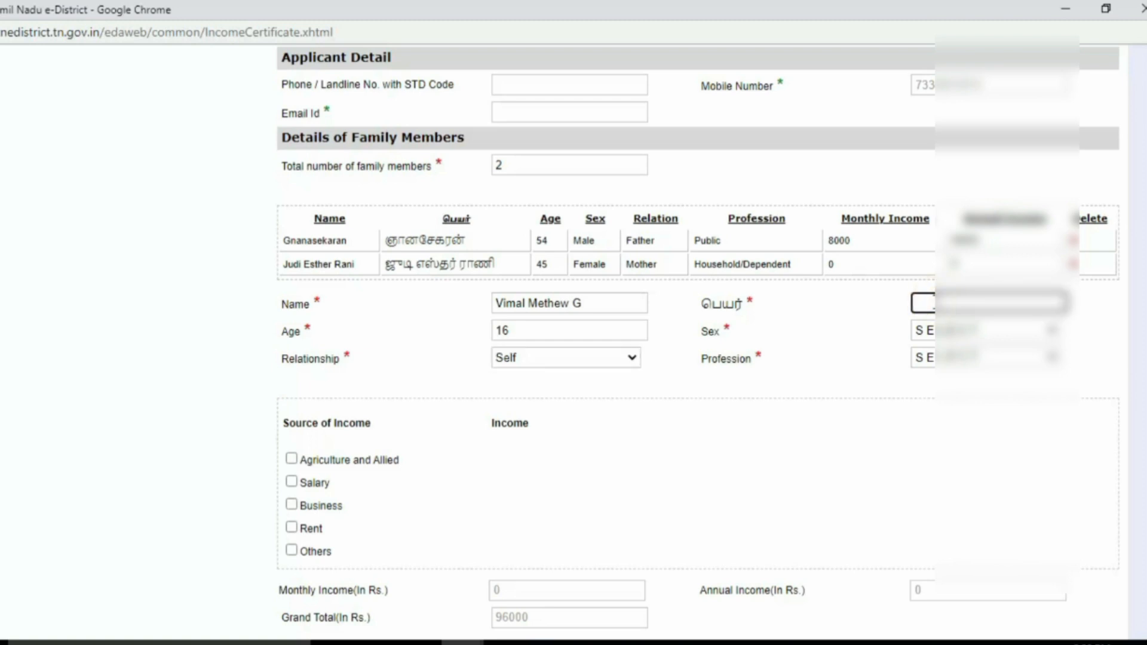
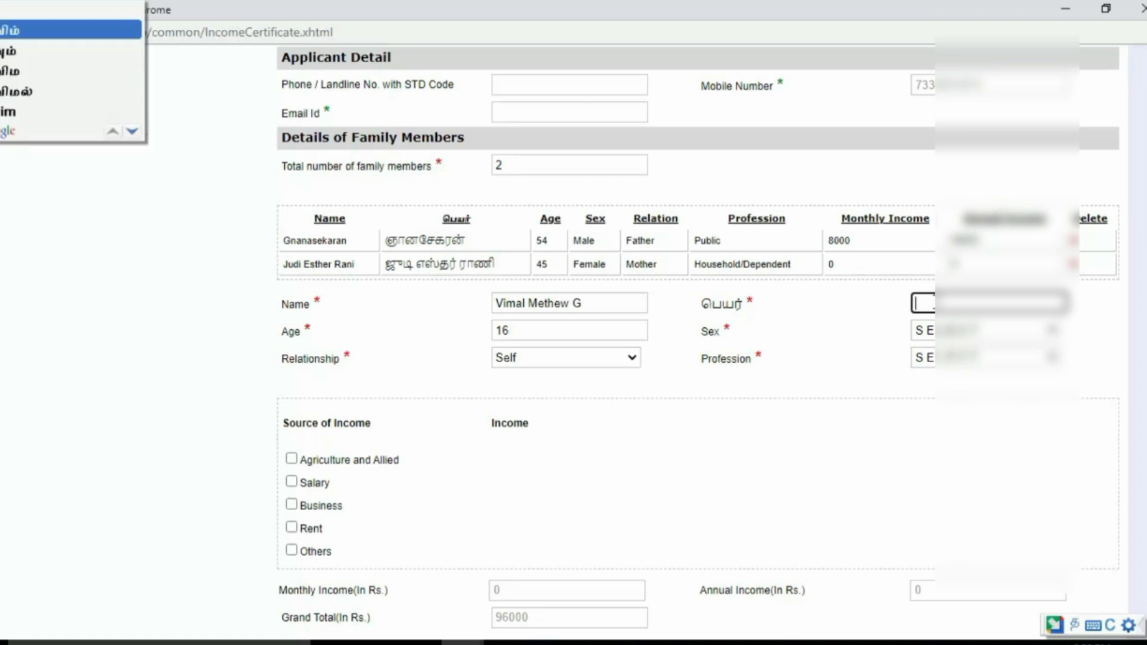
pyautogui.press('space')
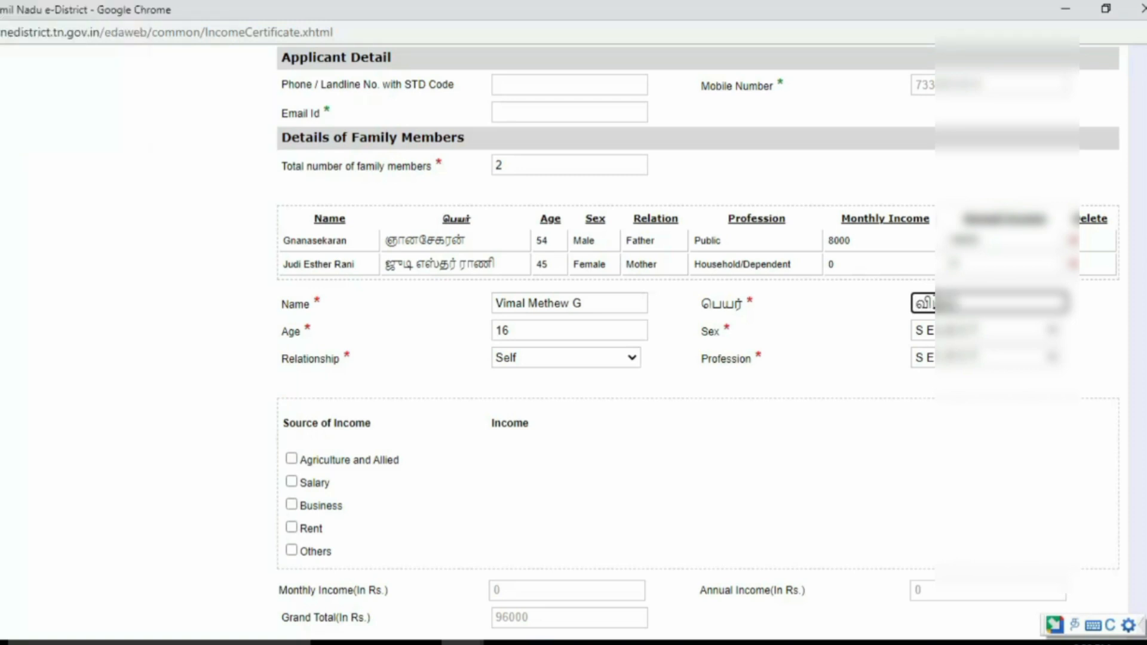
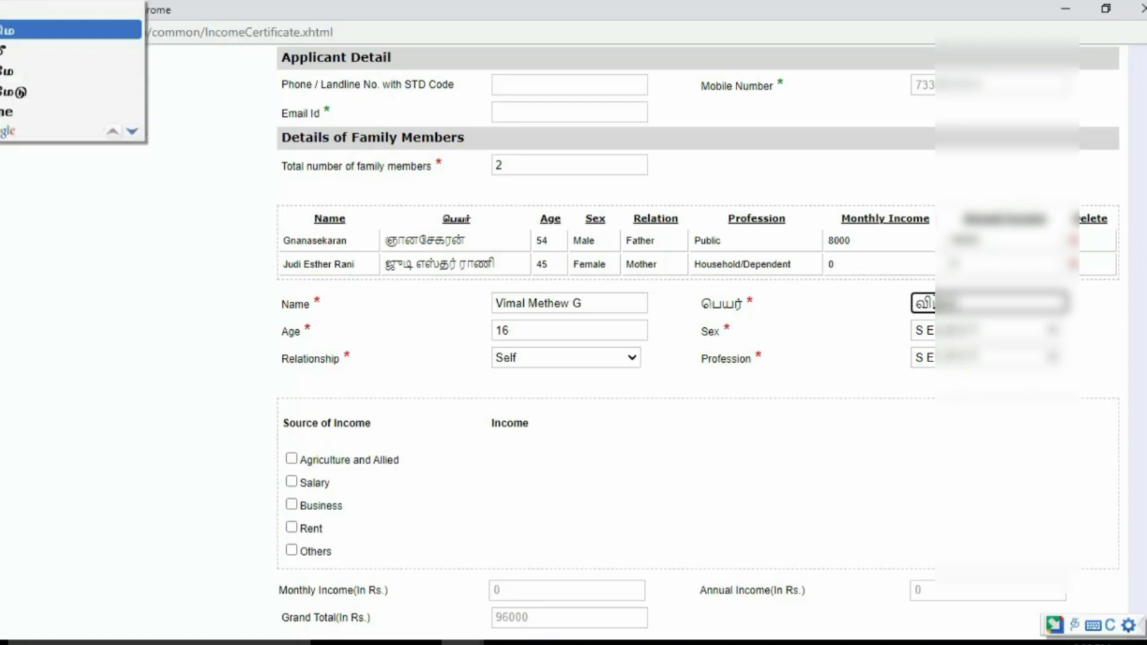
pyautogui.press('space')
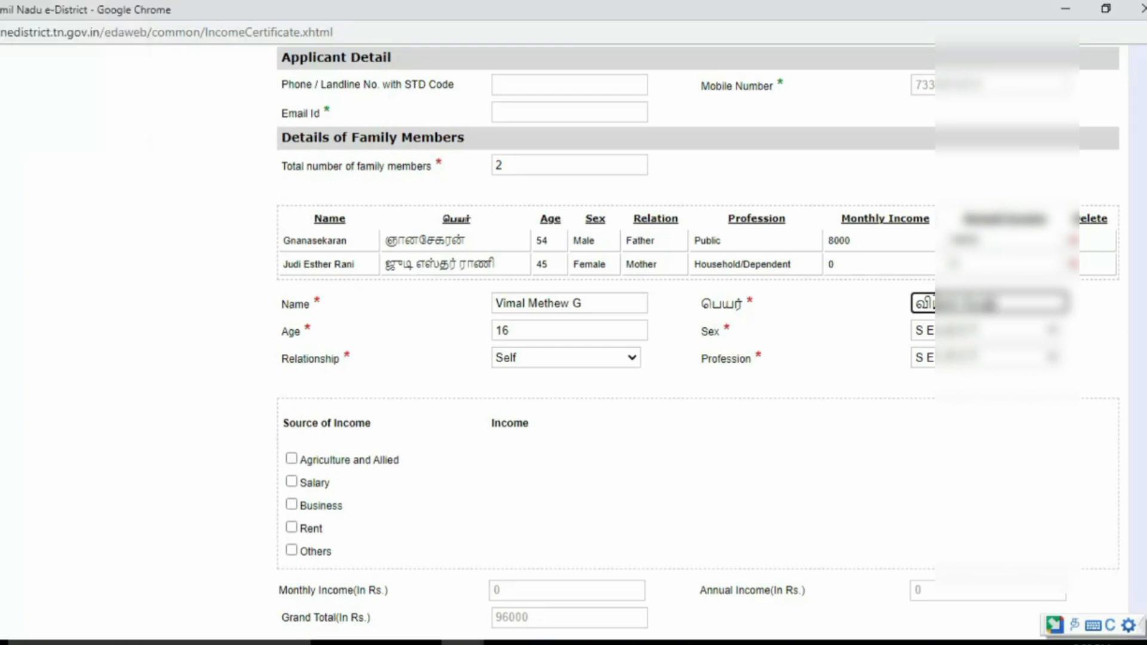
pyautogui.press('space')
pyautogui.press('space')
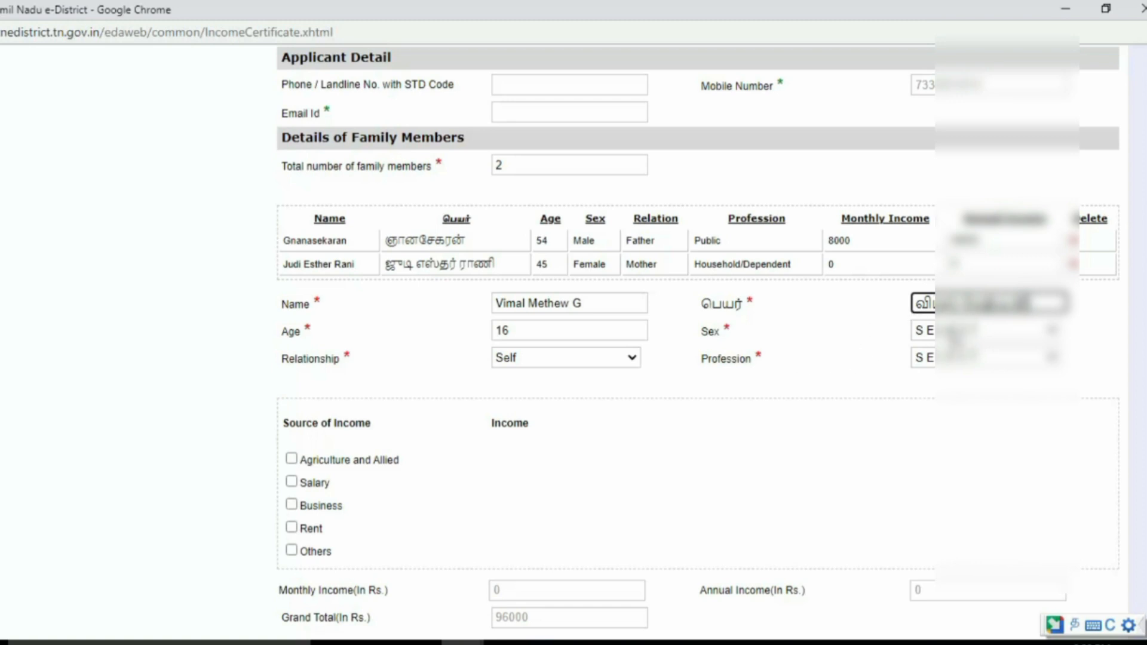
# Step: Set sex Male and profession Student/Dependent, then add the applicant to the family table
pyautogui.click(956, 330)
pyautogui.click(926, 377)
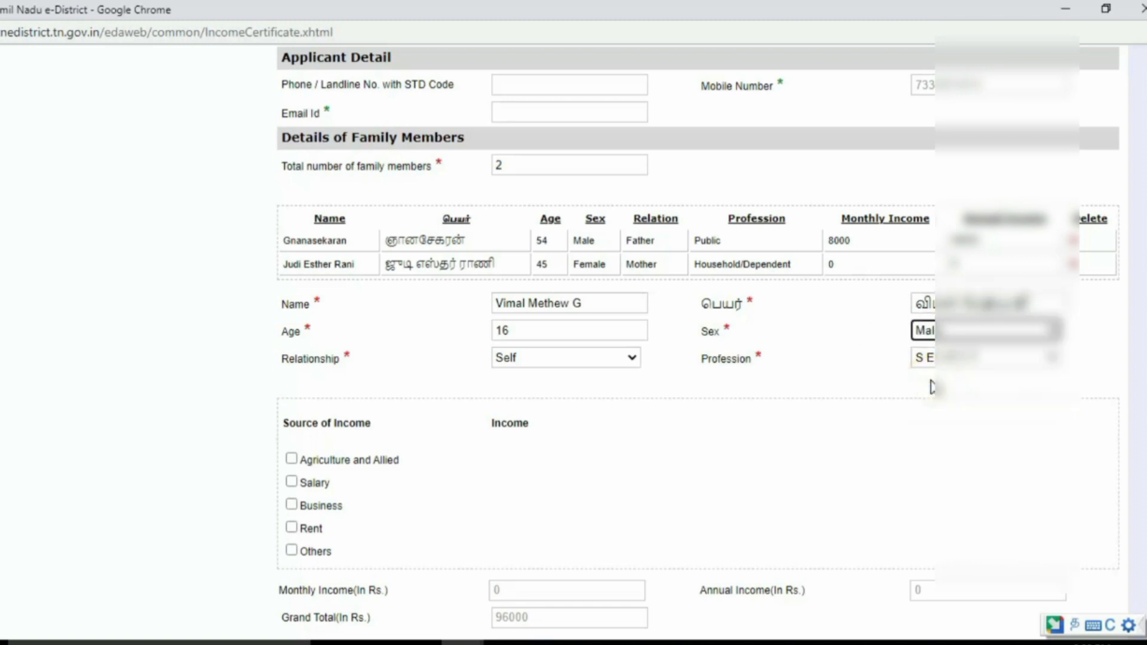
pyautogui.click(956, 358)
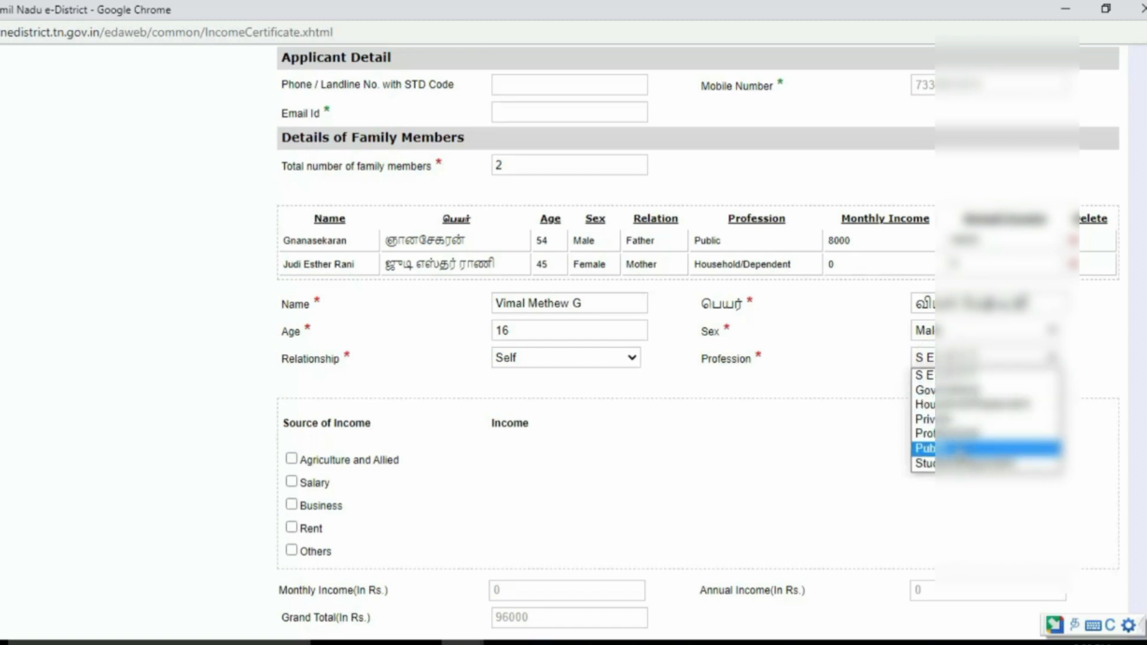
pyautogui.click(956, 464)
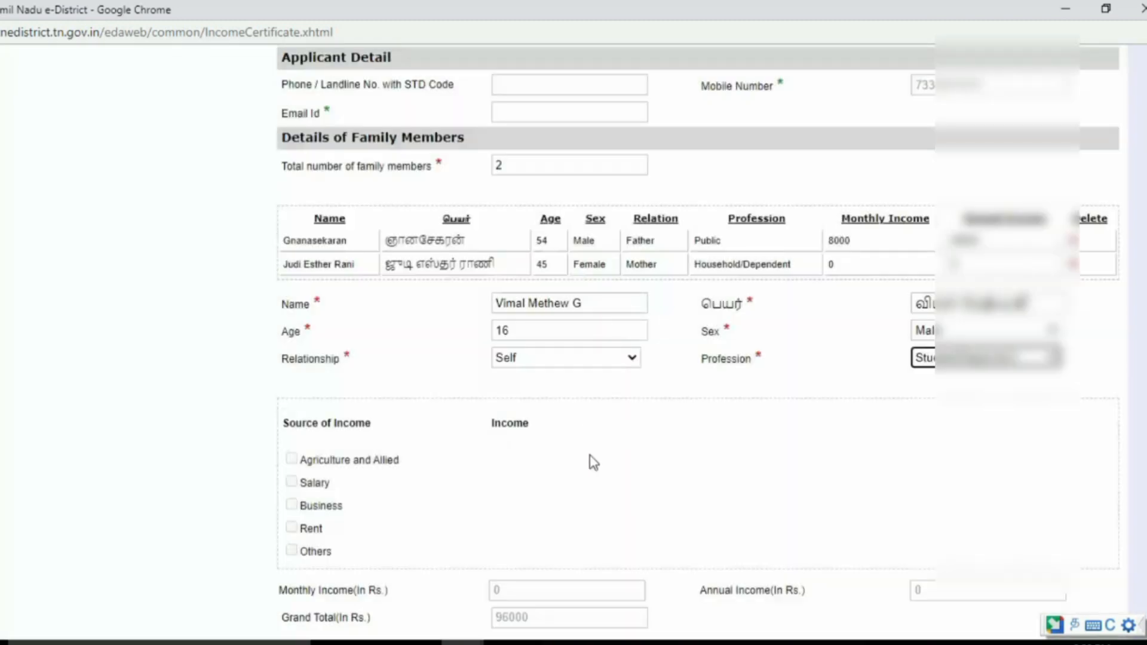
pyautogui.scroll(-2, 593, 462)
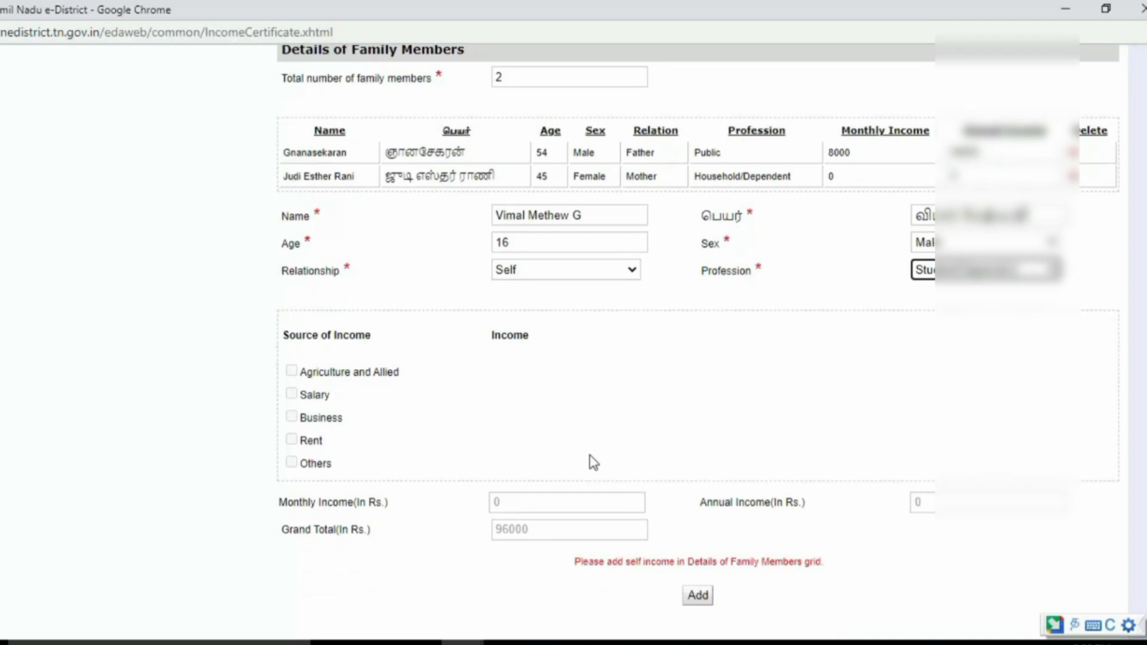
pyautogui.scroll(-2, 593, 462)
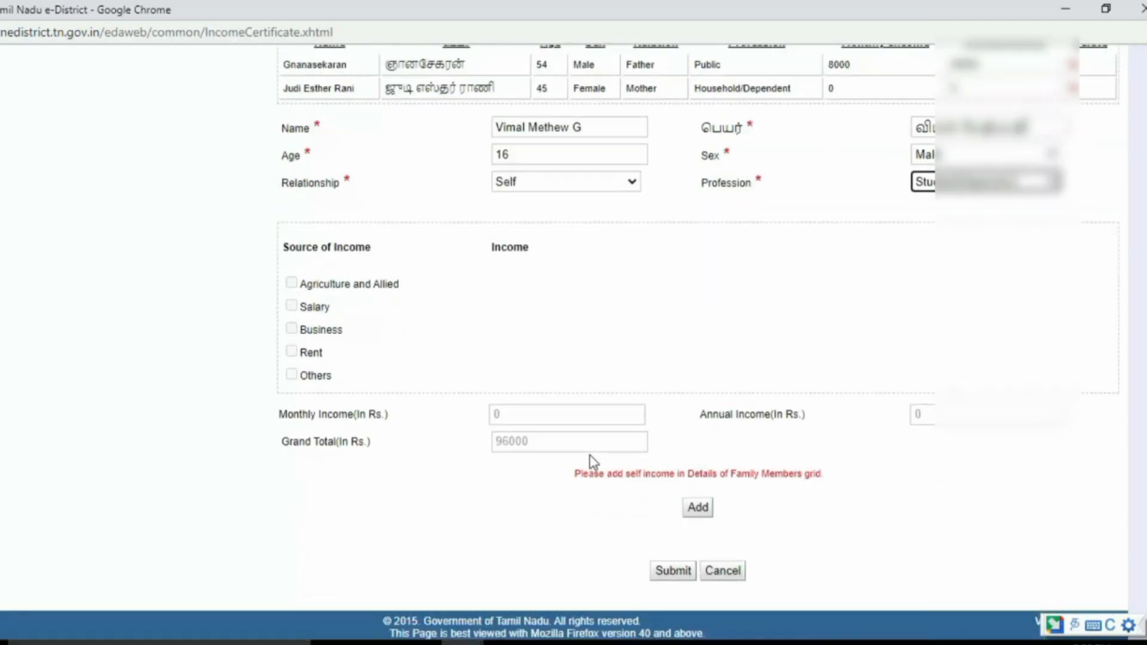
pyautogui.click(697, 507)
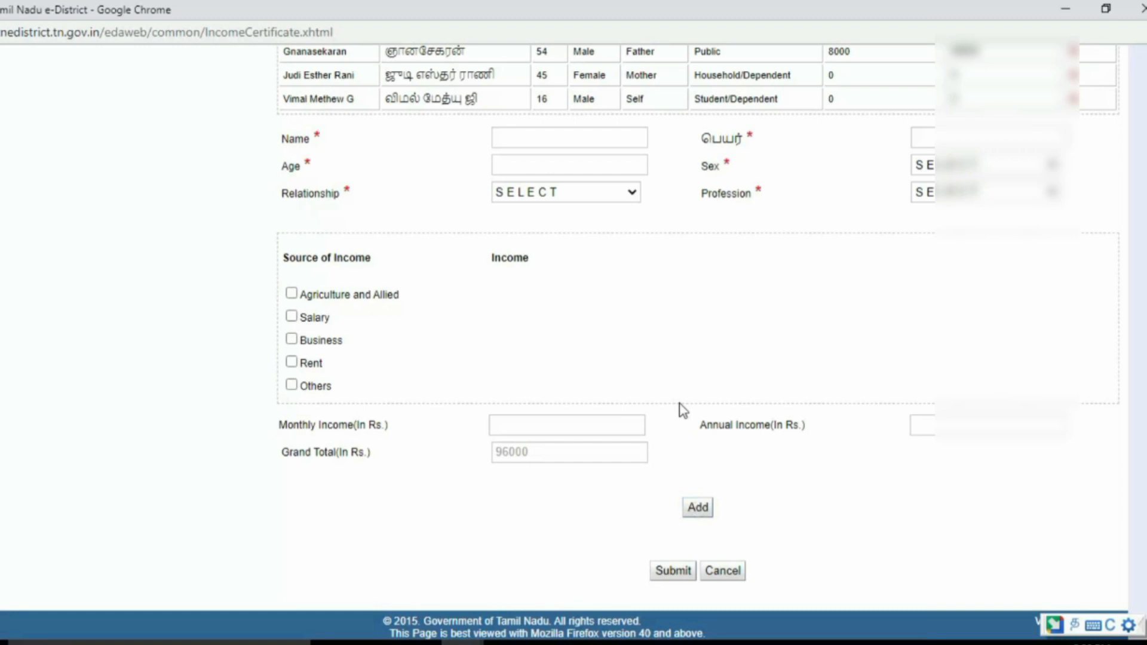
# Step: Attempt to submit the income certificate application form
pyautogui.scroll(2, 681, 407)
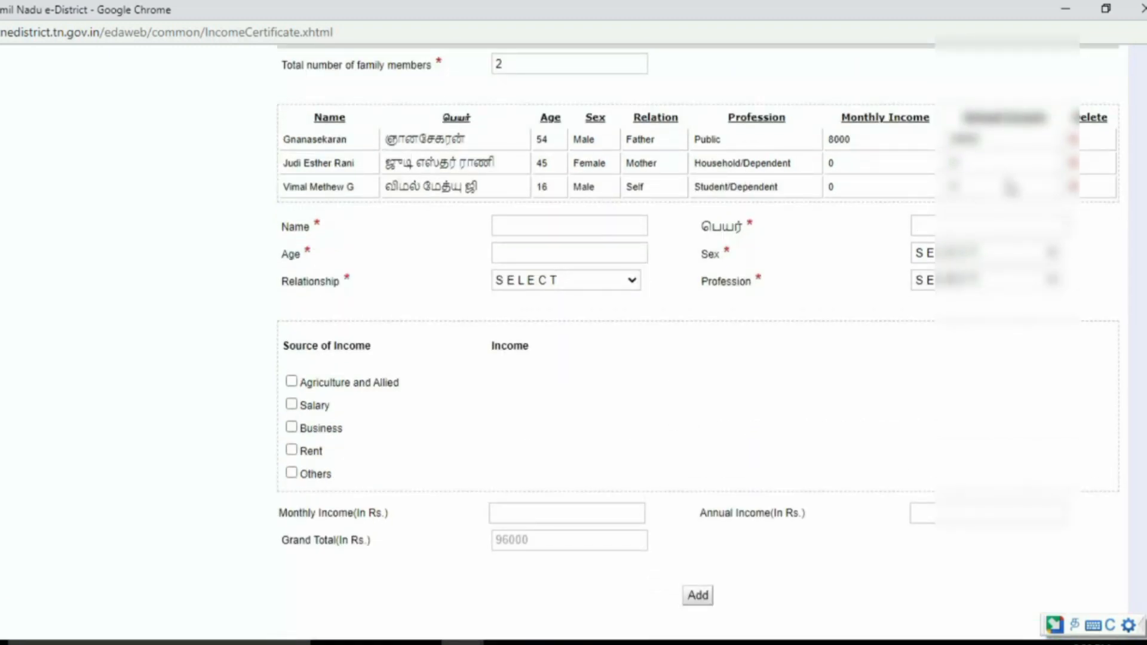
pyautogui.scroll(-2, 619, 434)
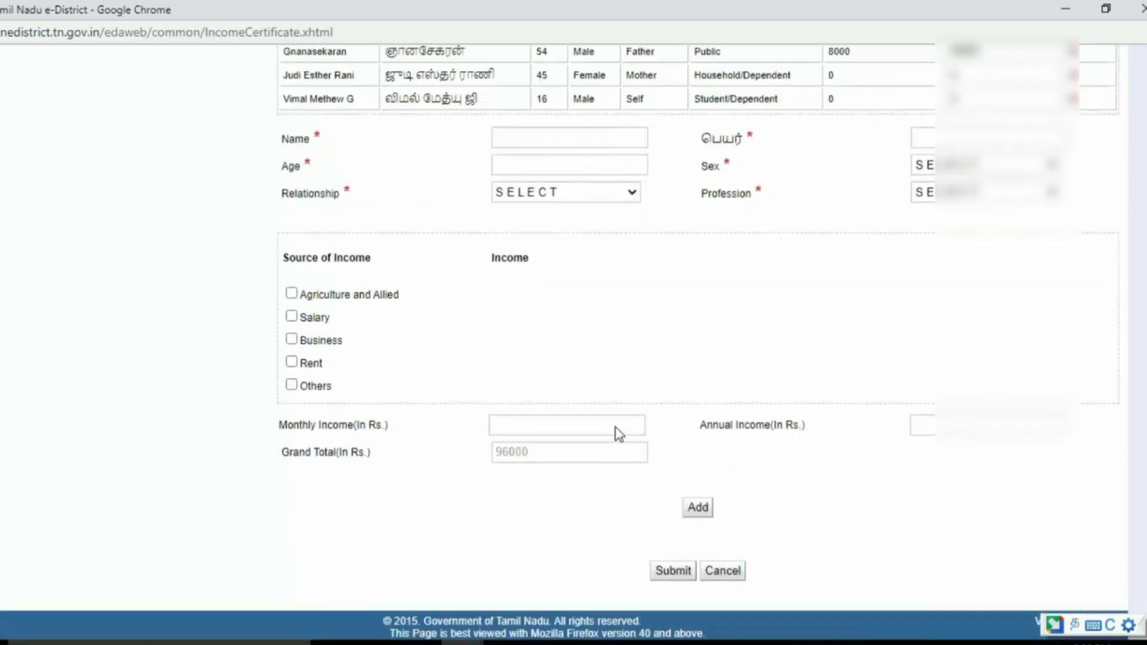
pyautogui.click(673, 561)
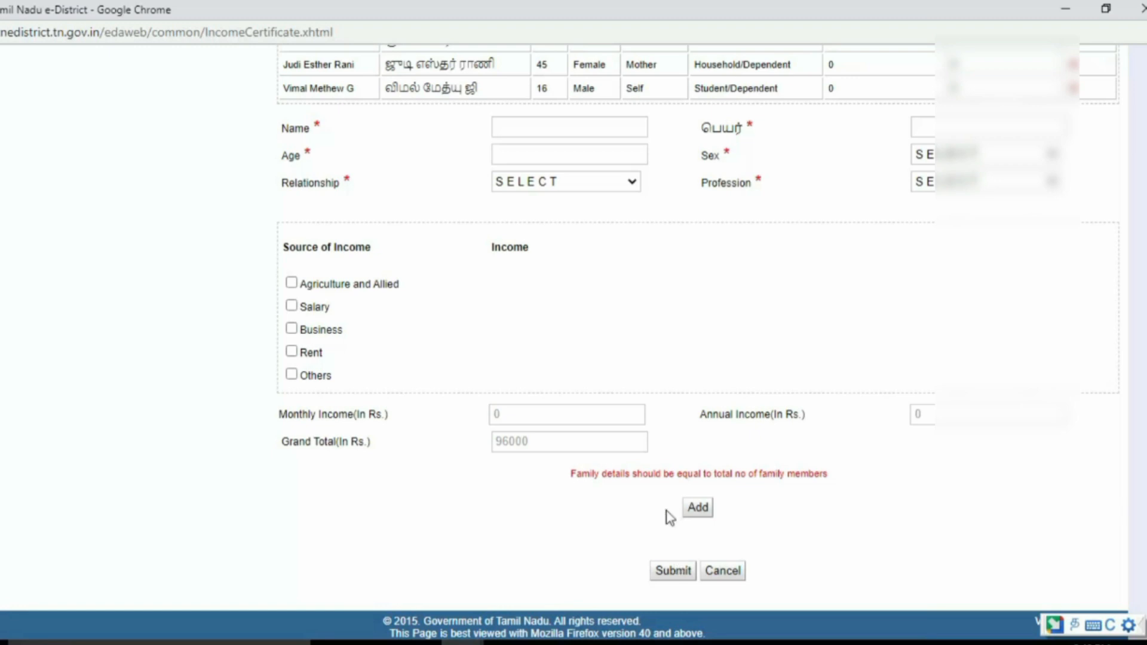
# Step: Change the total number of family members to 3 and switch off Tamil input
pyautogui.scroll(5, 669, 517)
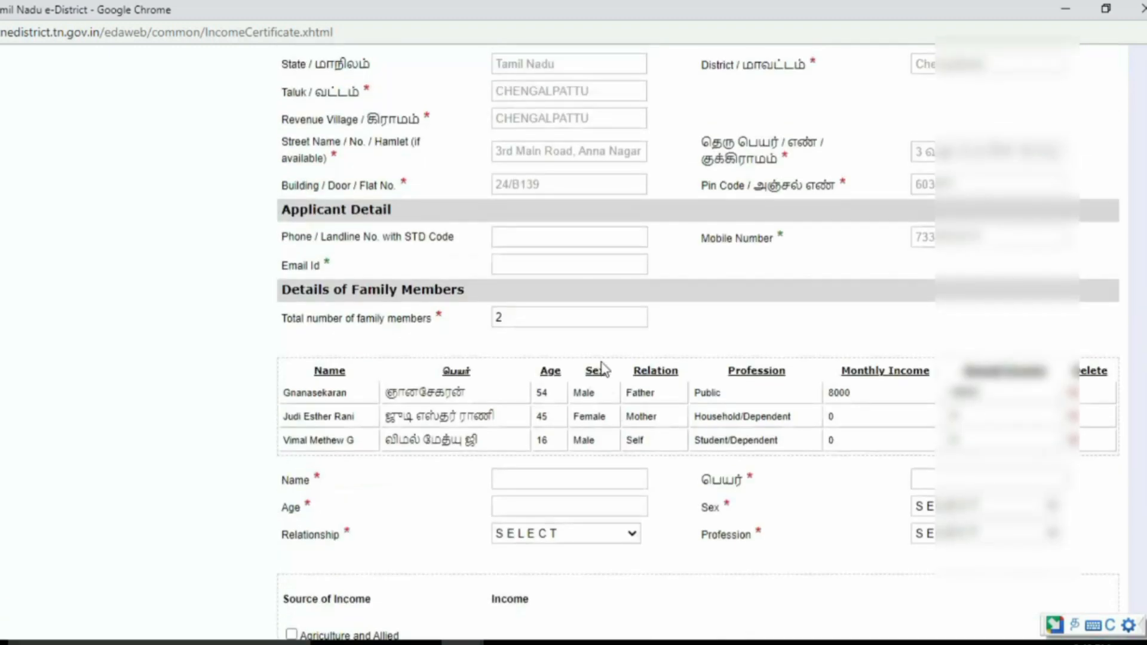
pyautogui.click(507, 317)
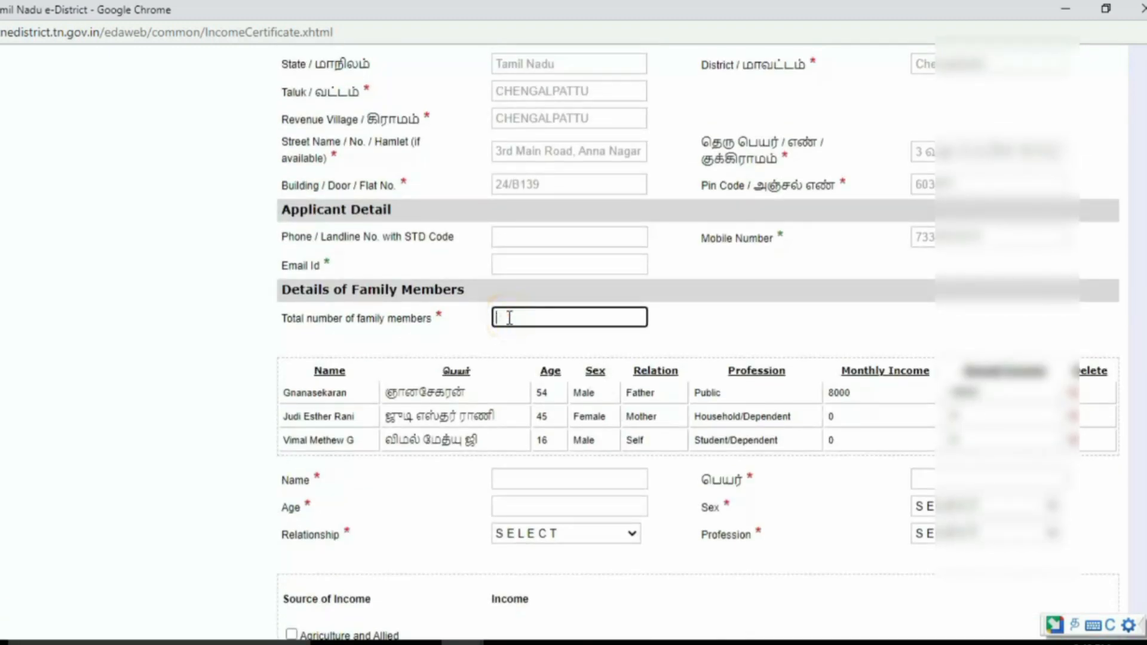
pyautogui.write('3')
pyautogui.press('BackSpace')
pyautogui.hotkey('alt', 'shift')
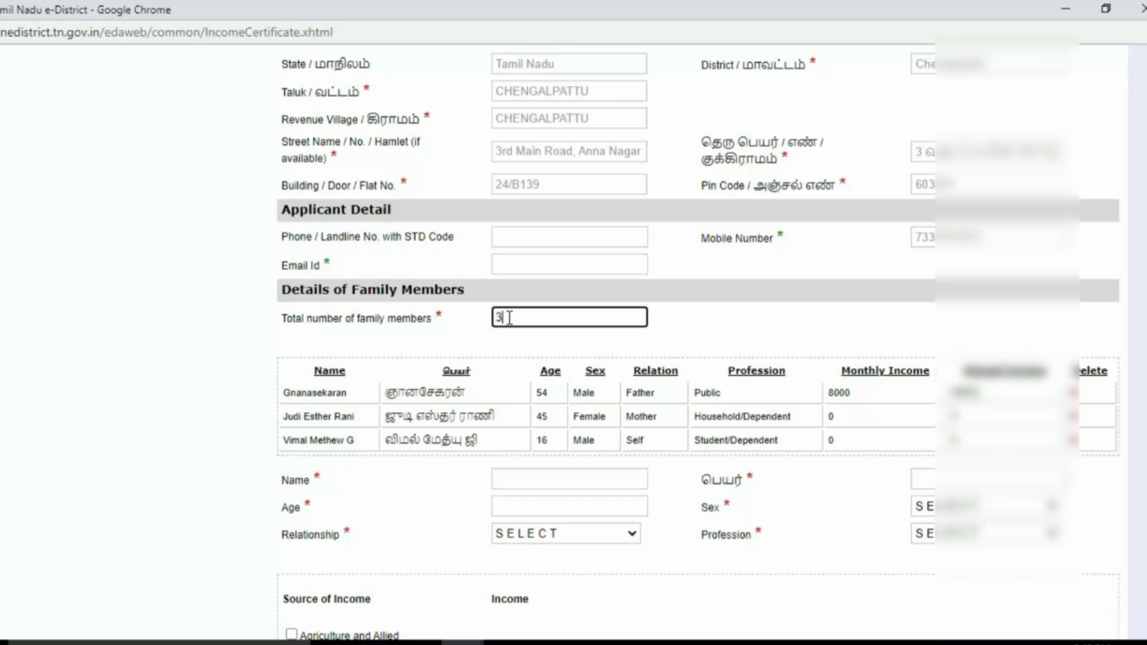
# Step: Add the applicant's row (16, Male, Self, Student/Dependent) to the family members table
pyautogui.scroll(-6, 525, 328)
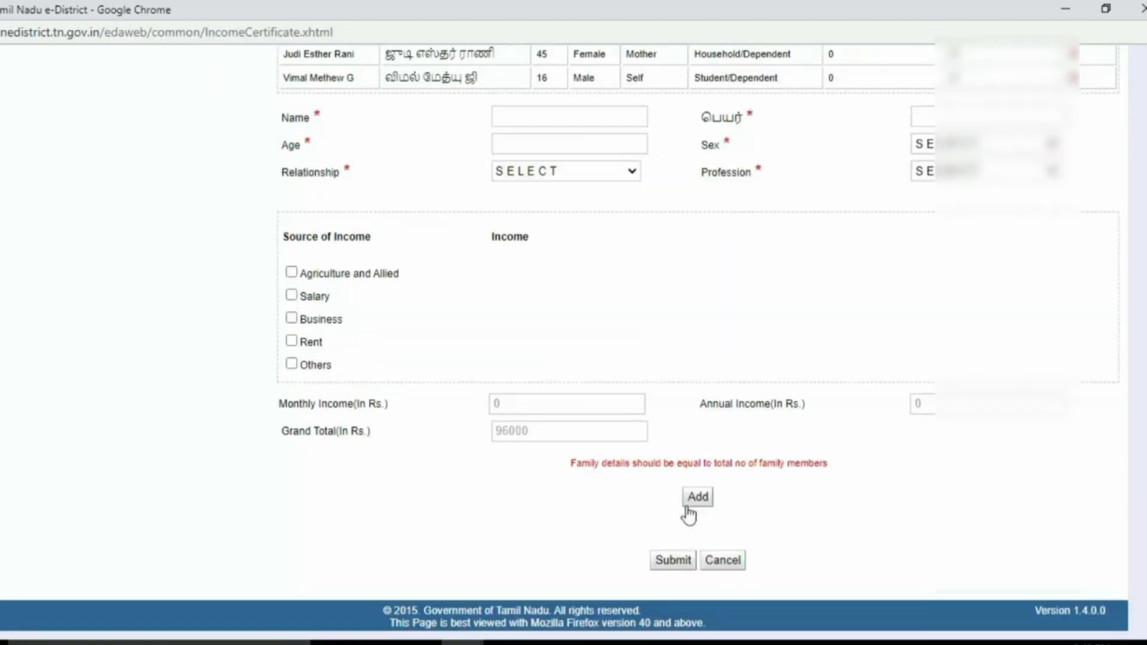
pyautogui.click(693, 501)
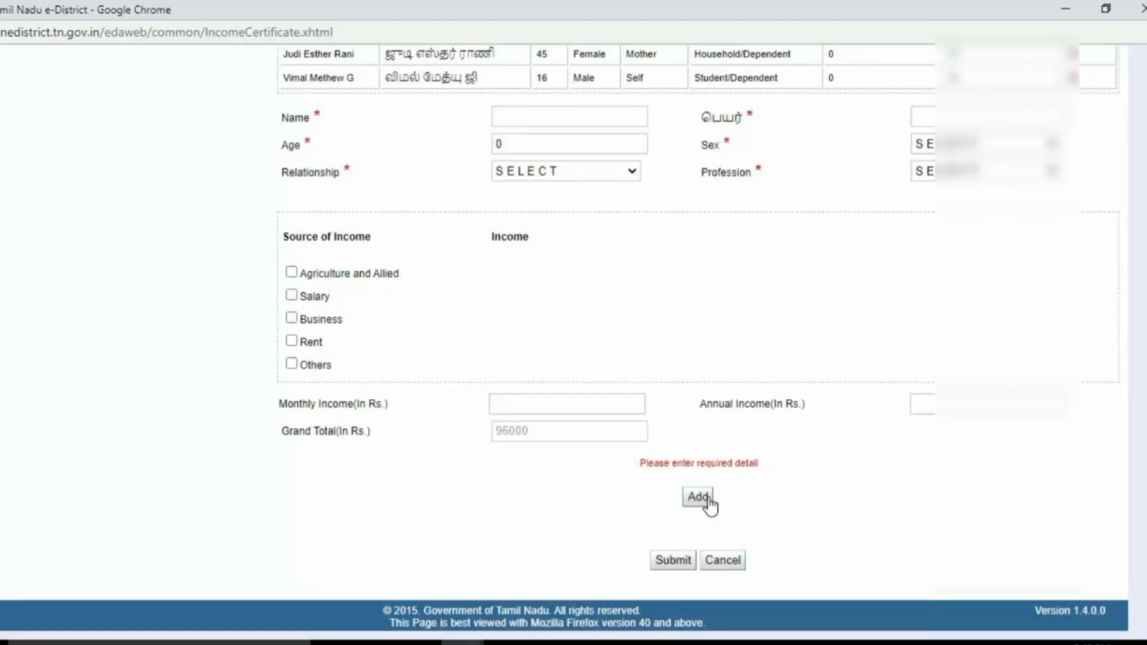
pyautogui.scroll(15, 711, 505)
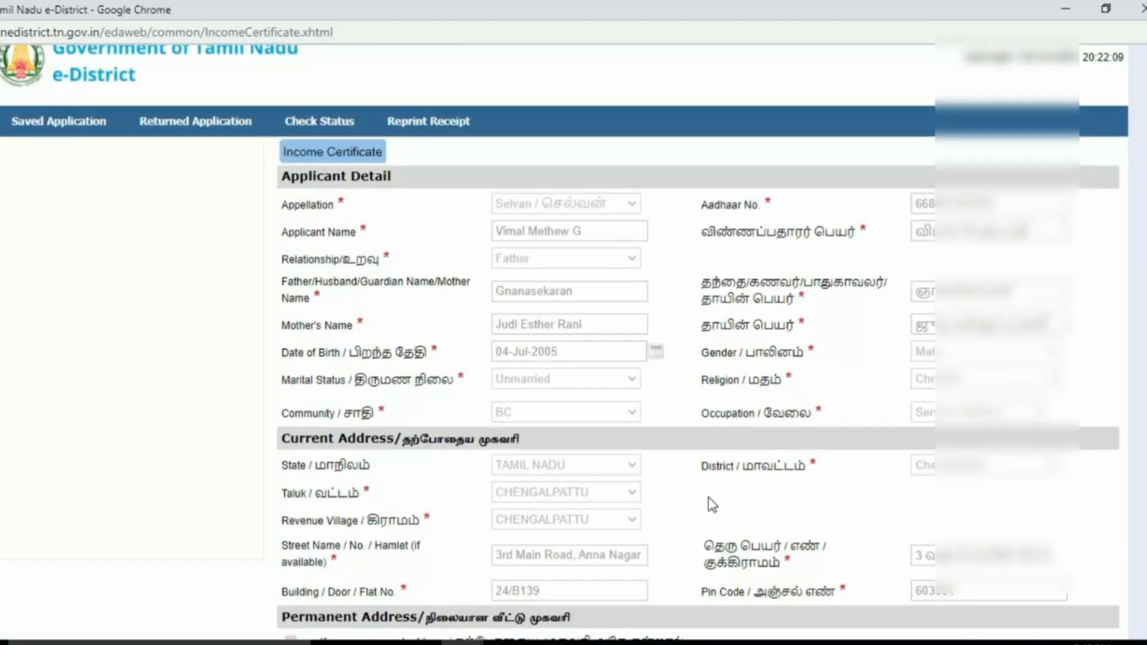
pyautogui.scroll(-8, 711, 504)
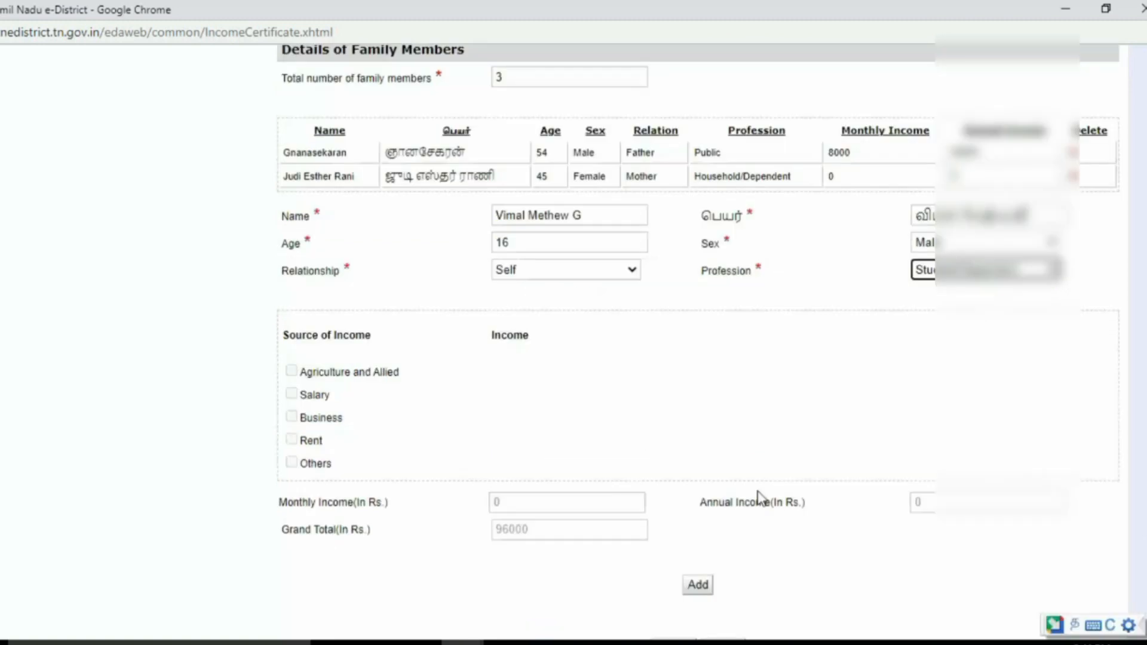
pyautogui.scroll(-2, 756, 498)
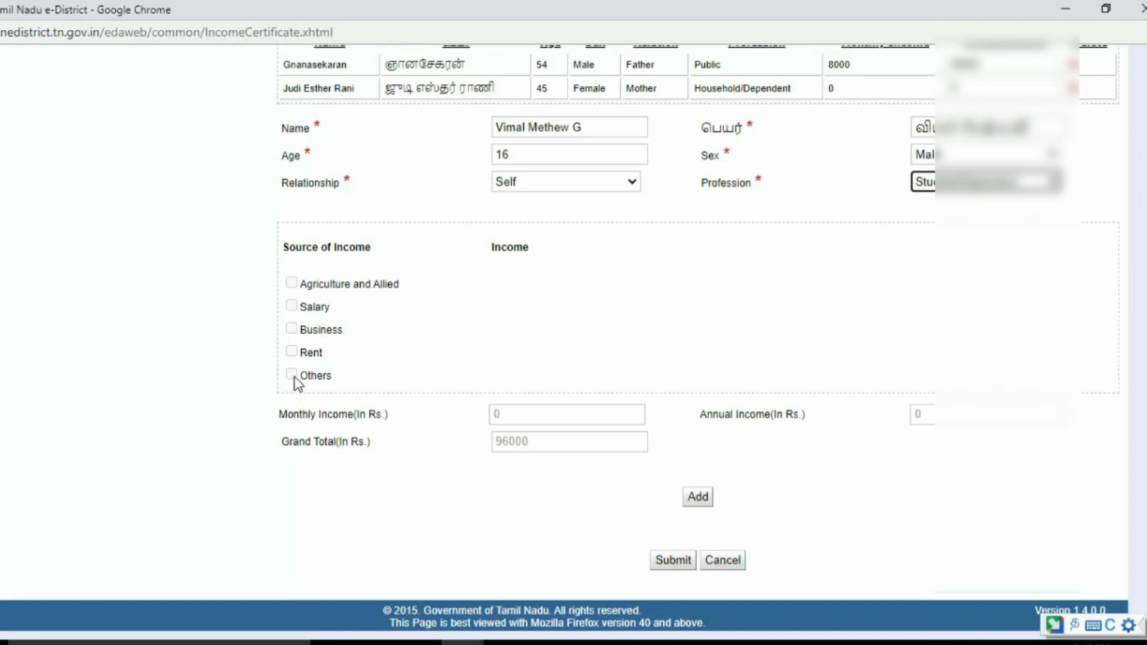
pyautogui.click(691, 500)
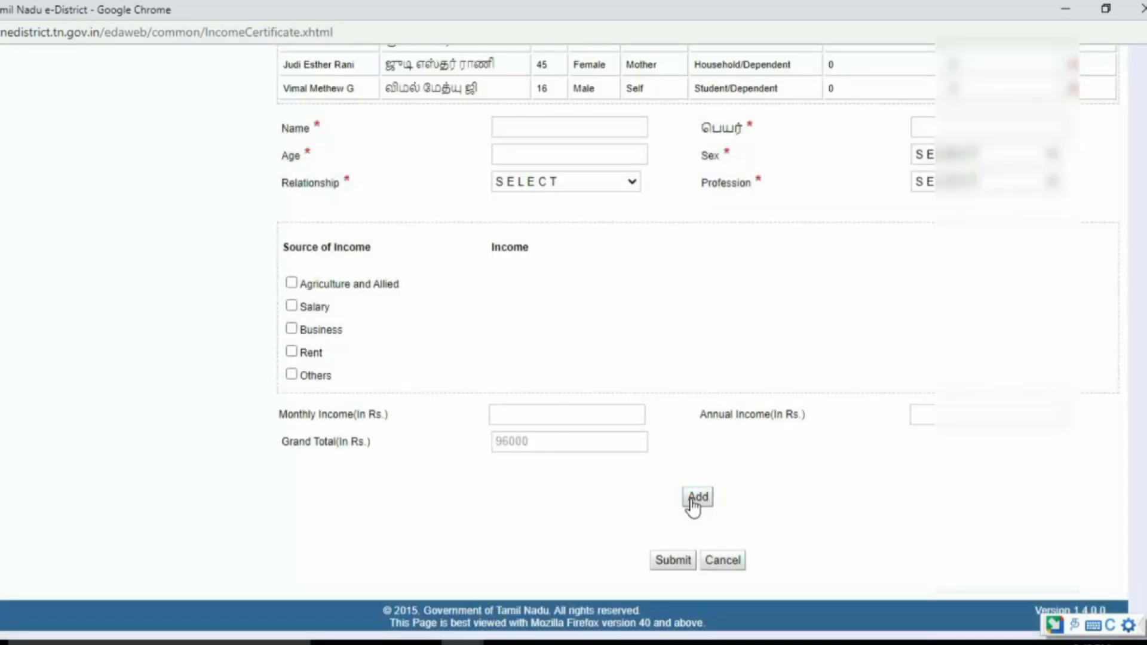
# Step: Submit the form and upload the photo image as Applicant Photo, document 1
pyautogui.click(677, 559)
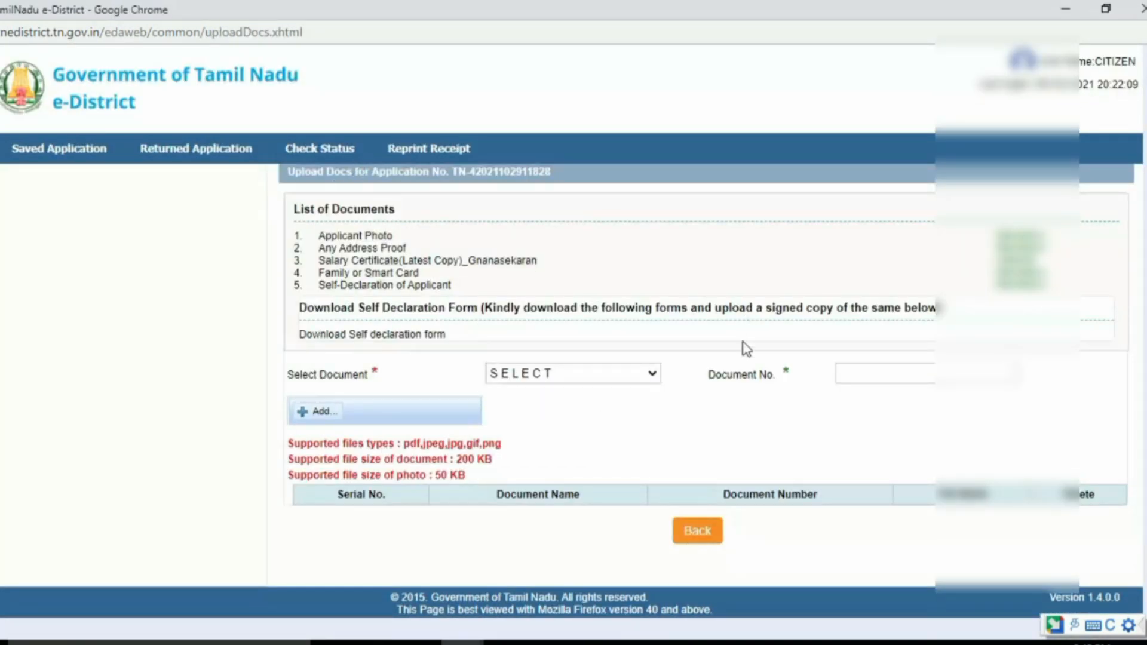
pyautogui.click(651, 374)
pyautogui.click(567, 408)
pyautogui.click(869, 374)
pyautogui.hotkey('alt', 'shift')
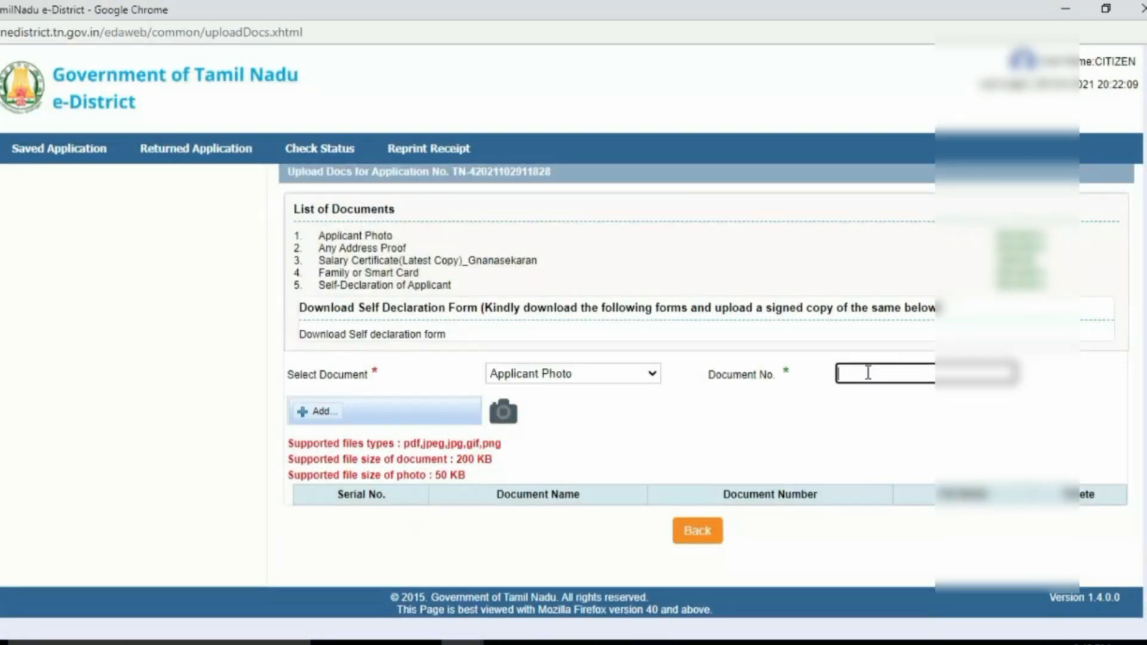
pyautogui.write('1')
pyautogui.click(313, 402)
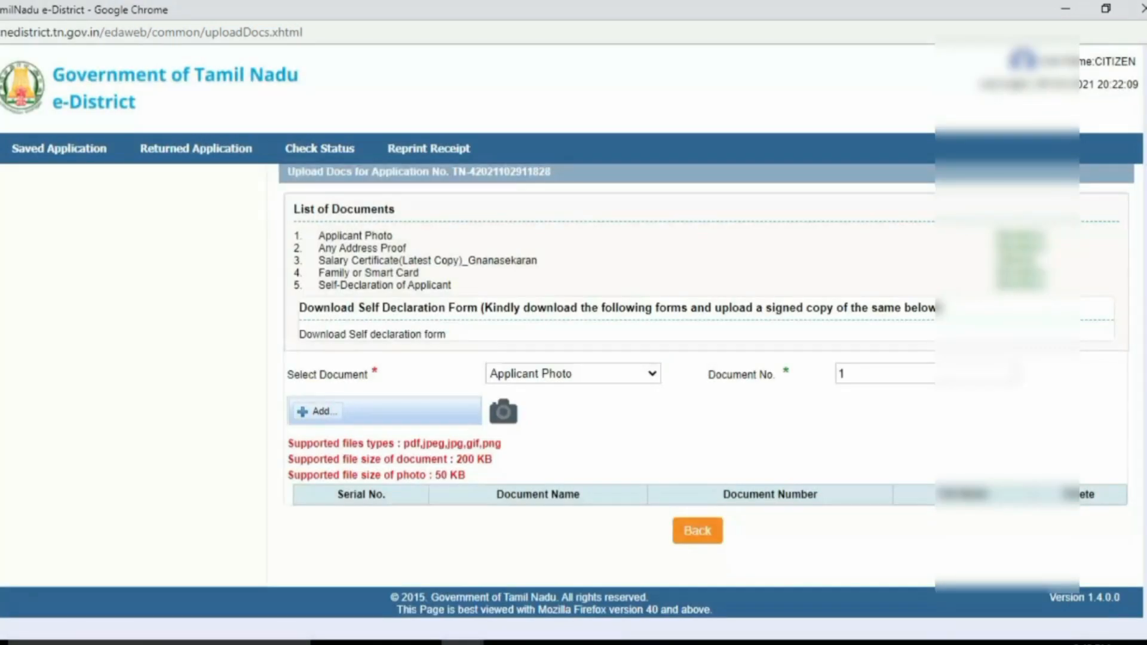
pyautogui.click(318, 411)
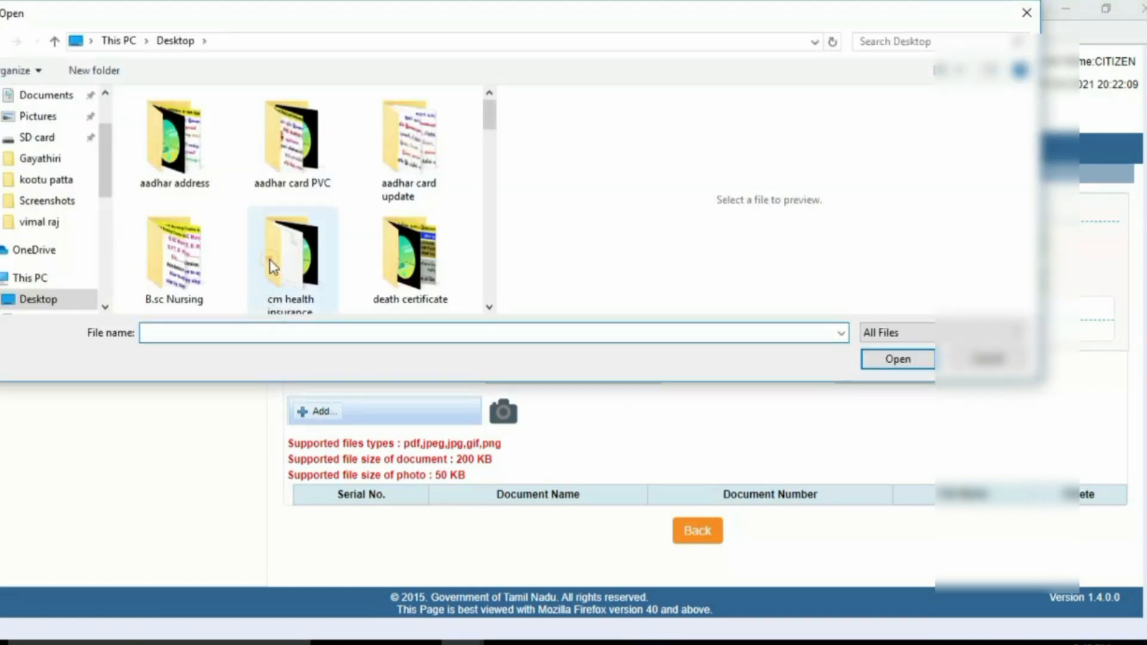
pyautogui.doubleClick(301, 139)
pyautogui.click(305, 139)
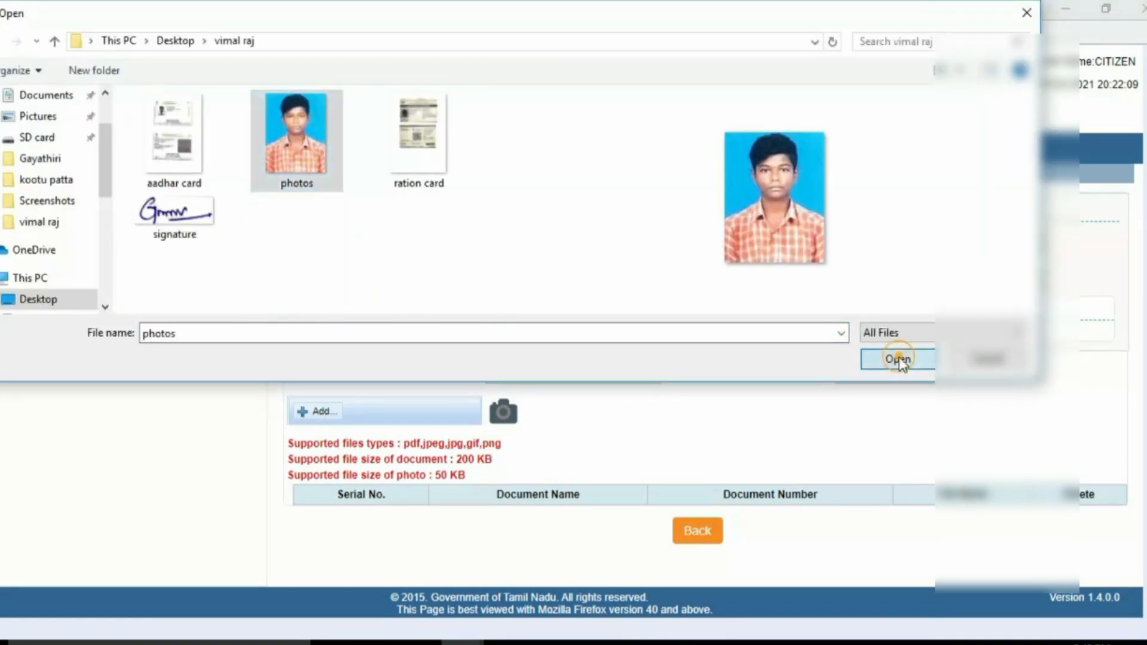
pyautogui.click(897, 359)
pyautogui.click(385, 412)
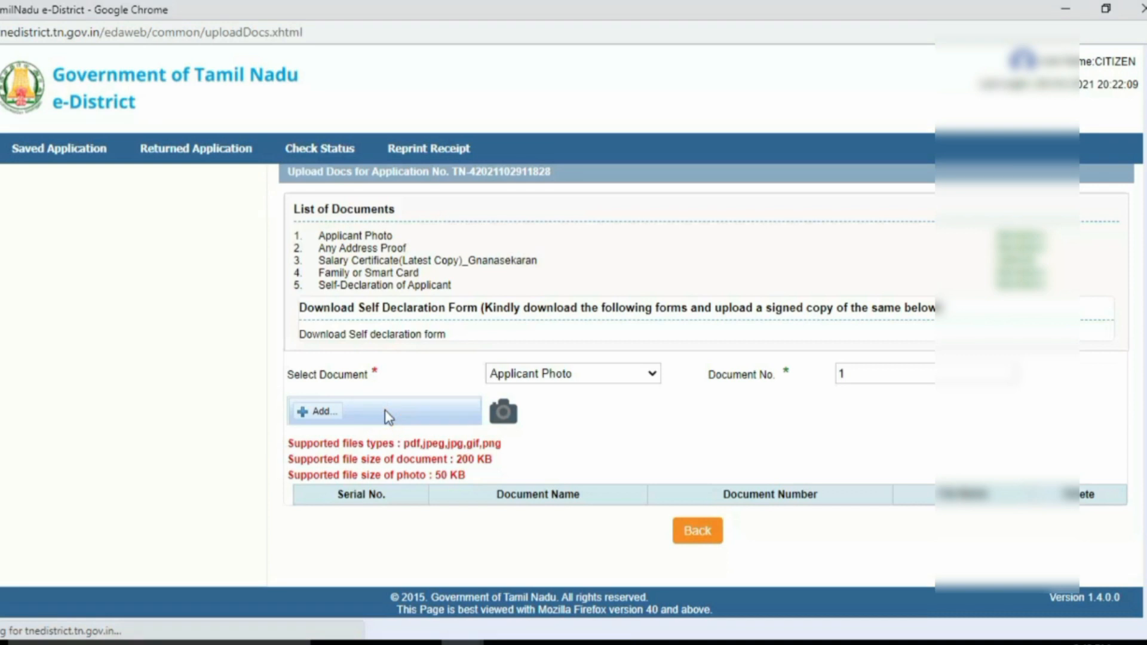
# Step: Upload the aadhar card scan as Any Address Proof, document 2
pyautogui.click(651, 373)
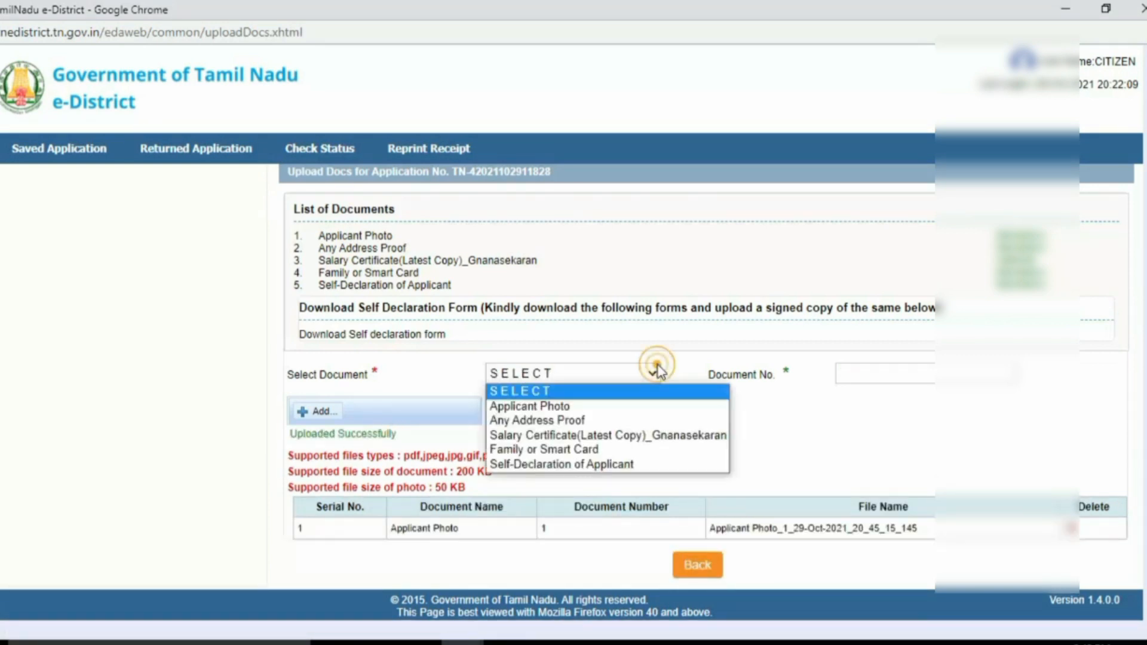
pyautogui.click(557, 421)
pyautogui.click(846, 375)
pyautogui.write('2')
pyautogui.click(320, 412)
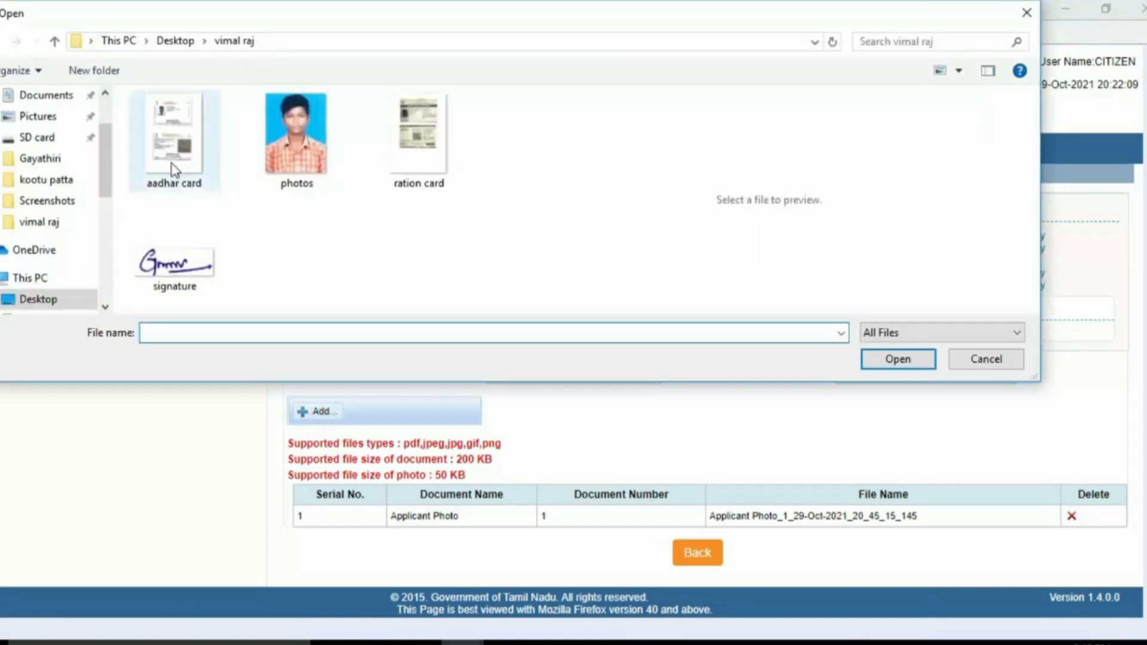
pyautogui.click(173, 169)
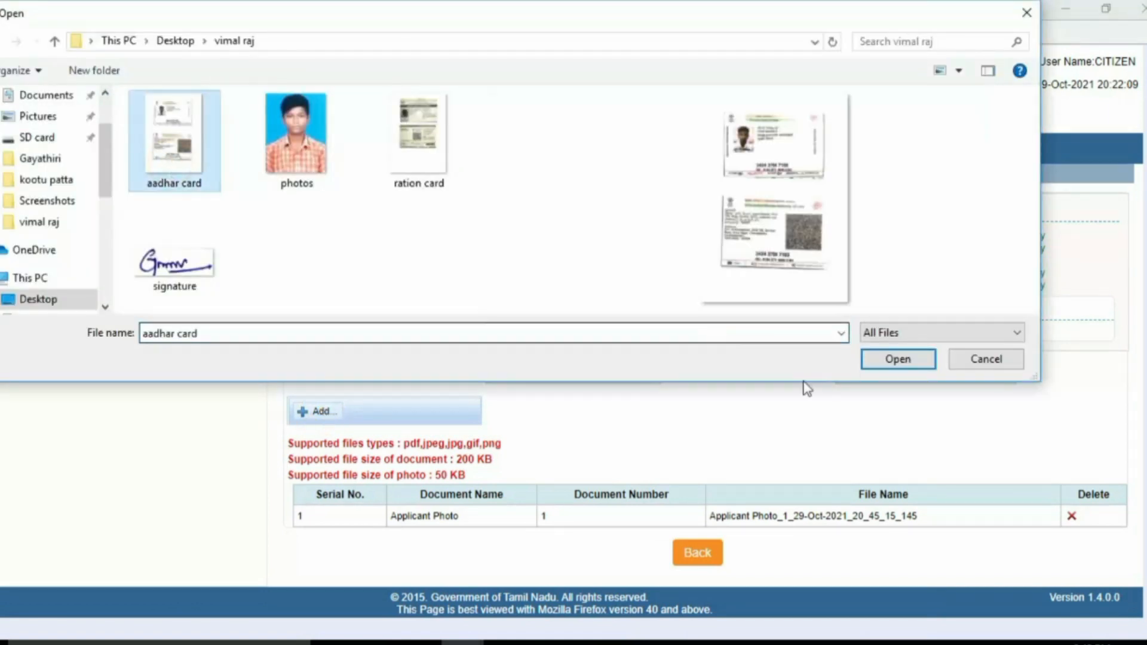
pyautogui.click(882, 362)
pyautogui.click(385, 412)
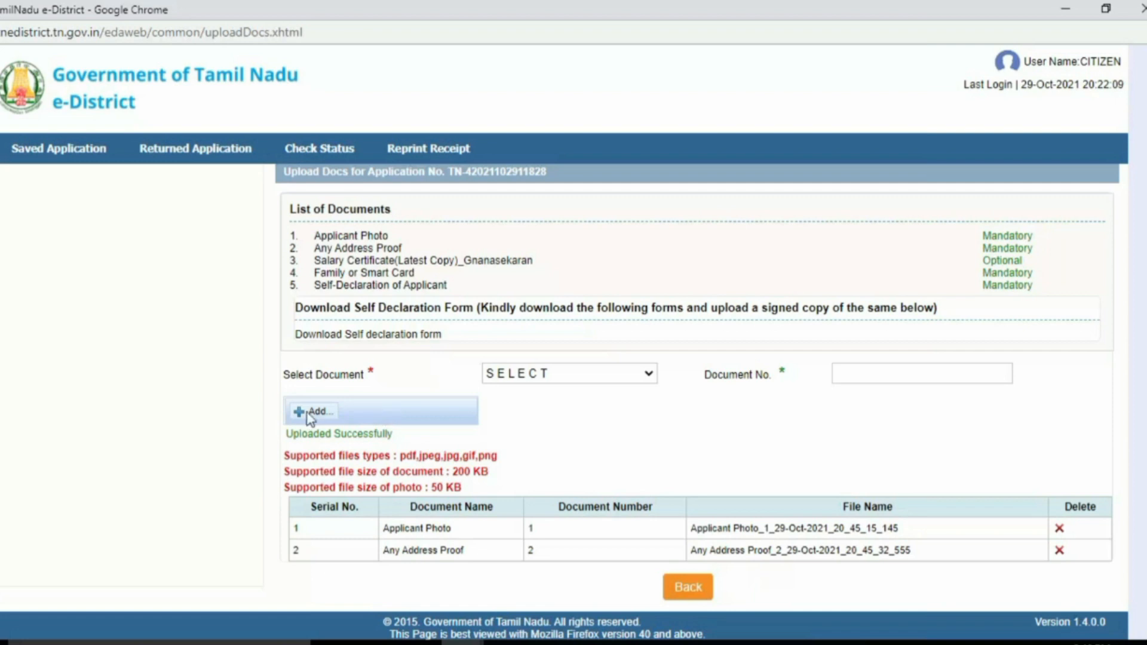
# Step: Upload the ration card scan as Family or Smart Card document 3, then download the self-declaration form
pyautogui.click(637, 373)
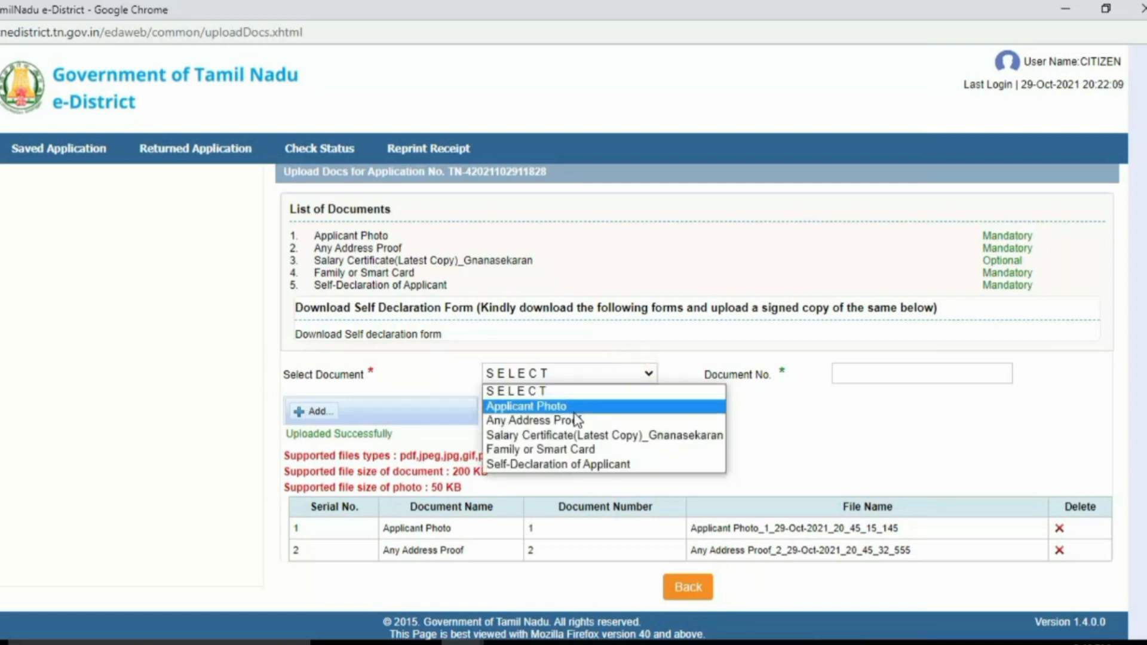
pyautogui.click(566, 454)
pyautogui.click(875, 371)
pyautogui.write('3')
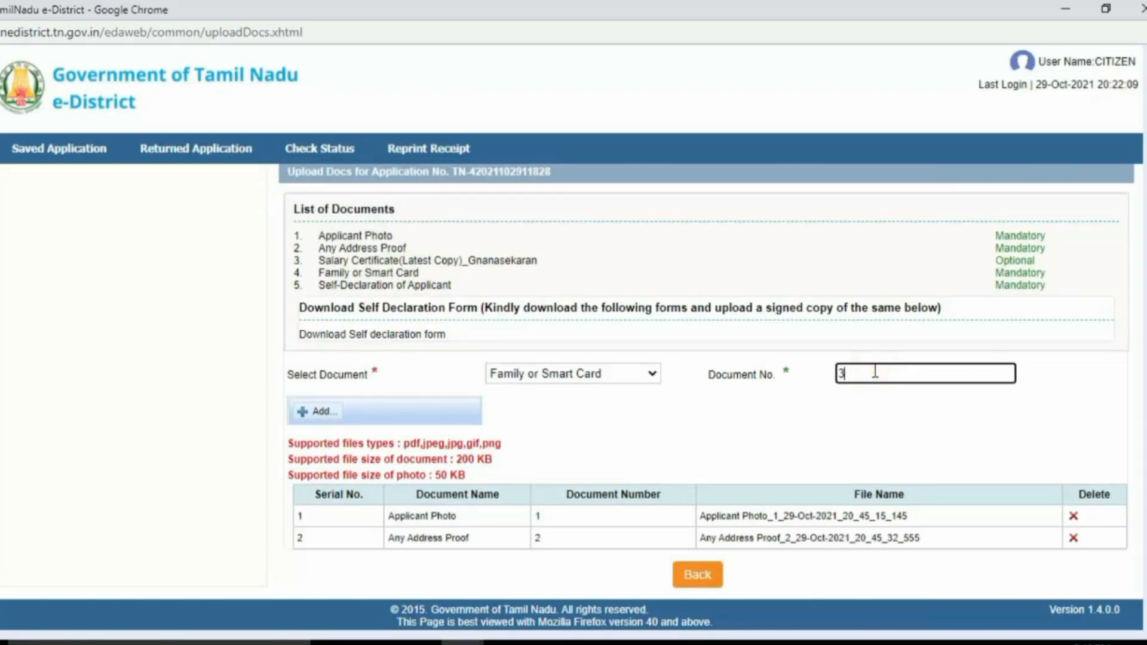
pyautogui.click(331, 413)
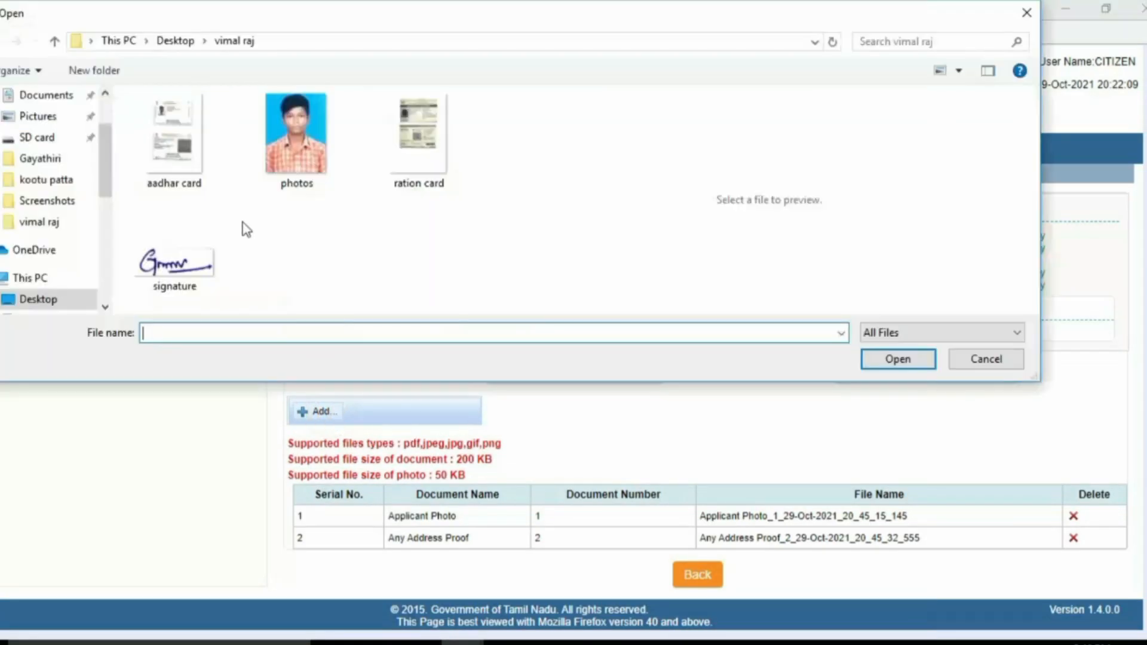
pyautogui.click(418, 141)
pyautogui.click(897, 358)
pyautogui.click(382, 413)
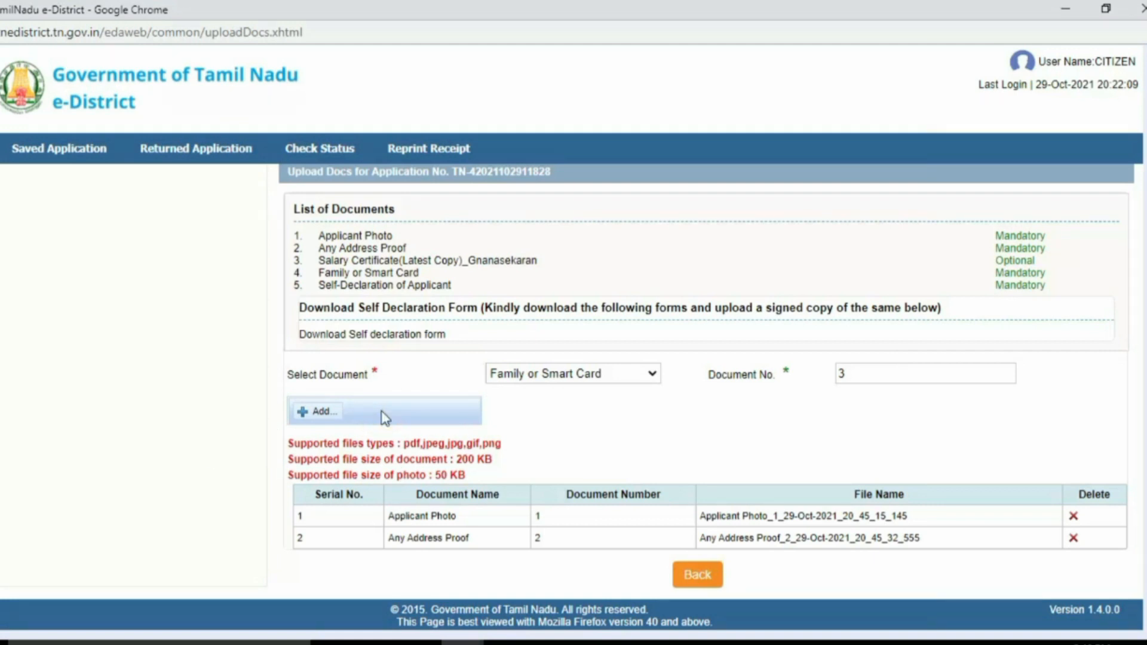
pyautogui.click(650, 374)
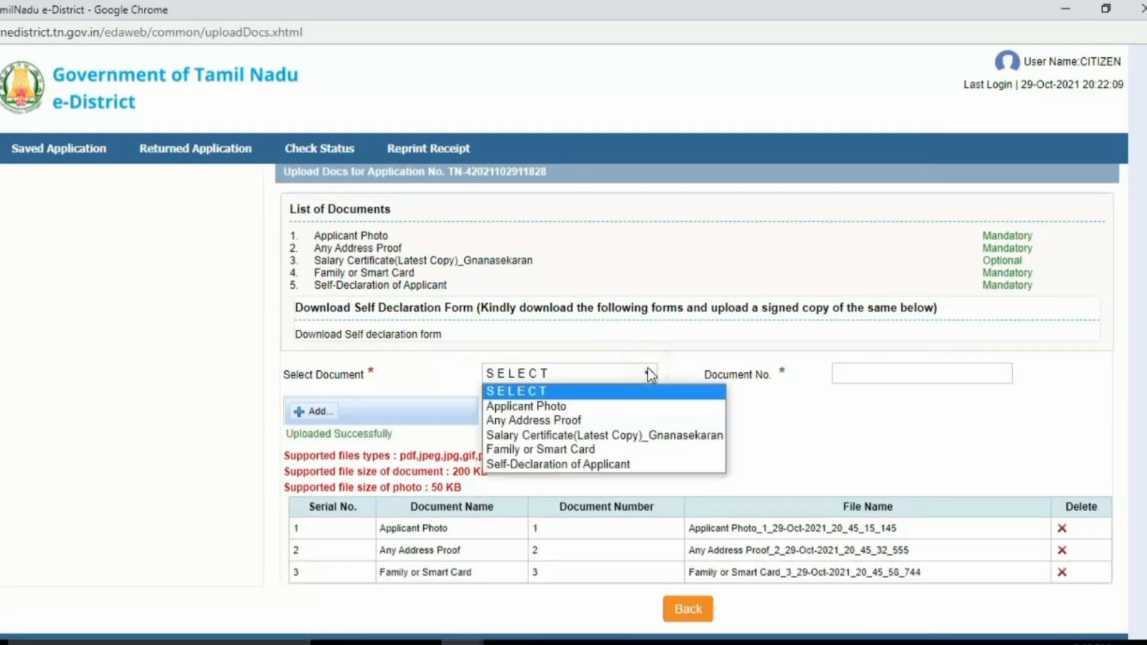
pyautogui.click(349, 335)
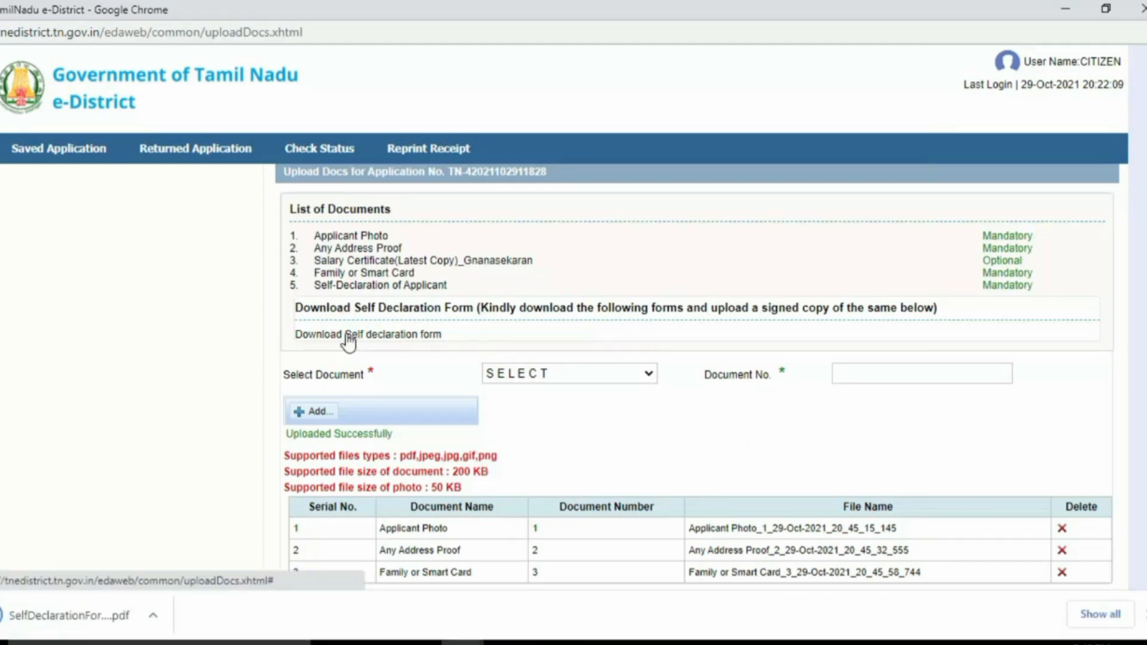
# Step: Upload the signed self-declaration copy as Self-Declaration of Applicant, document 4
pyautogui.click(557, 376)
pyautogui.click(576, 464)
pyautogui.click(862, 373)
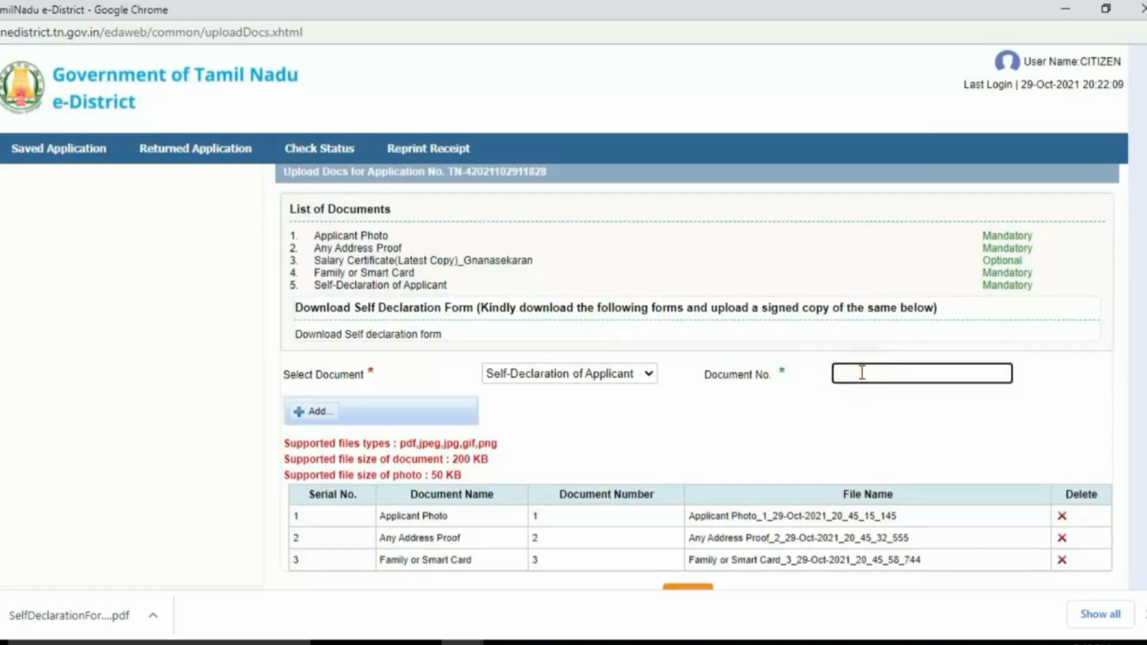
pyautogui.click(314, 412)
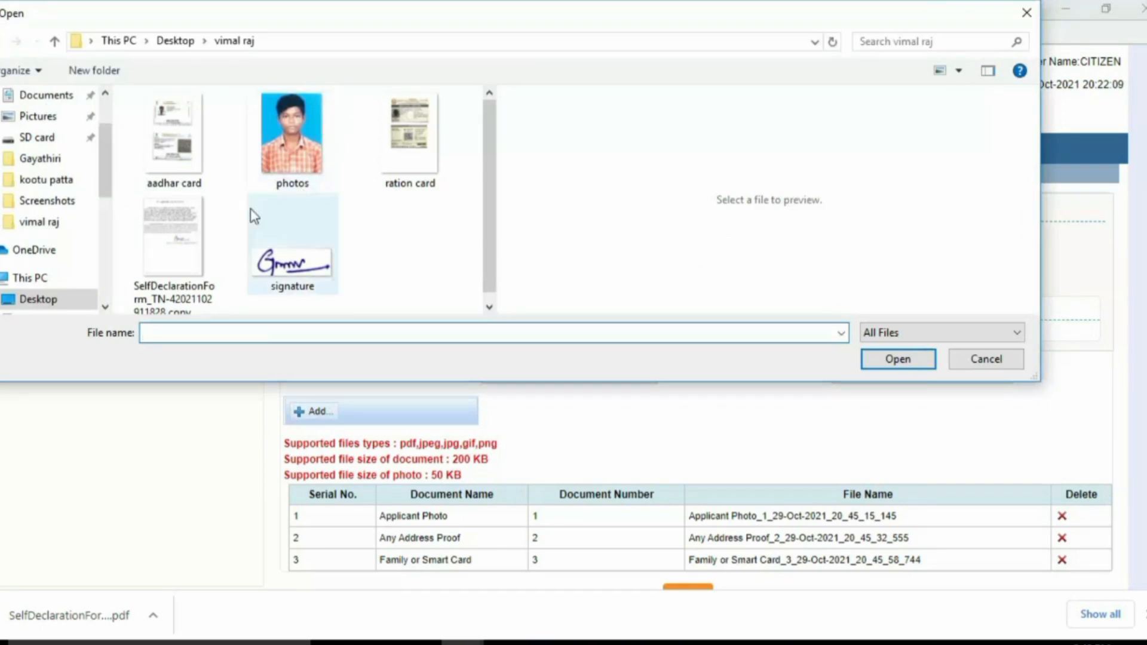
pyautogui.click(173, 239)
pyautogui.click(890, 359)
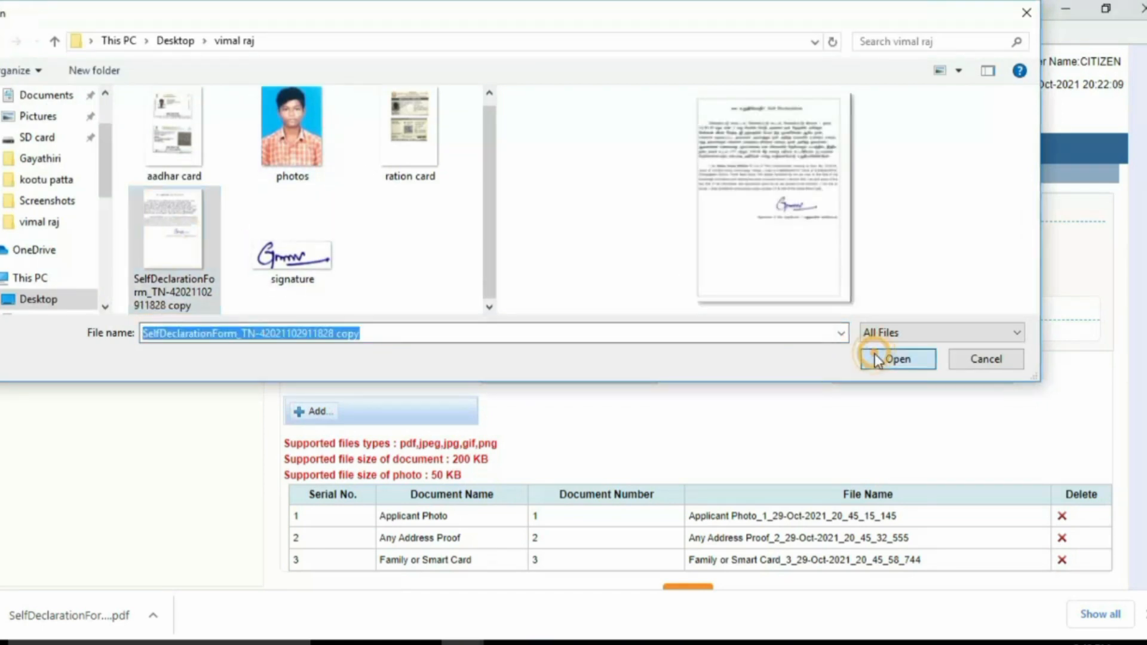
pyautogui.click(382, 414)
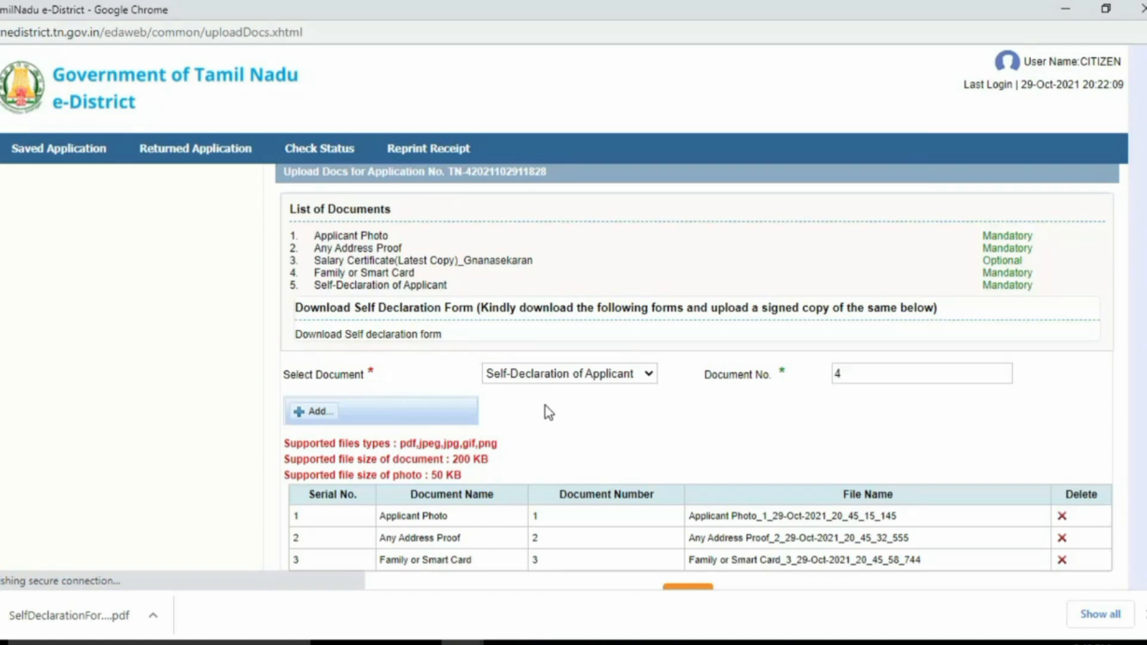
pyautogui.scroll(-3, 547, 409)
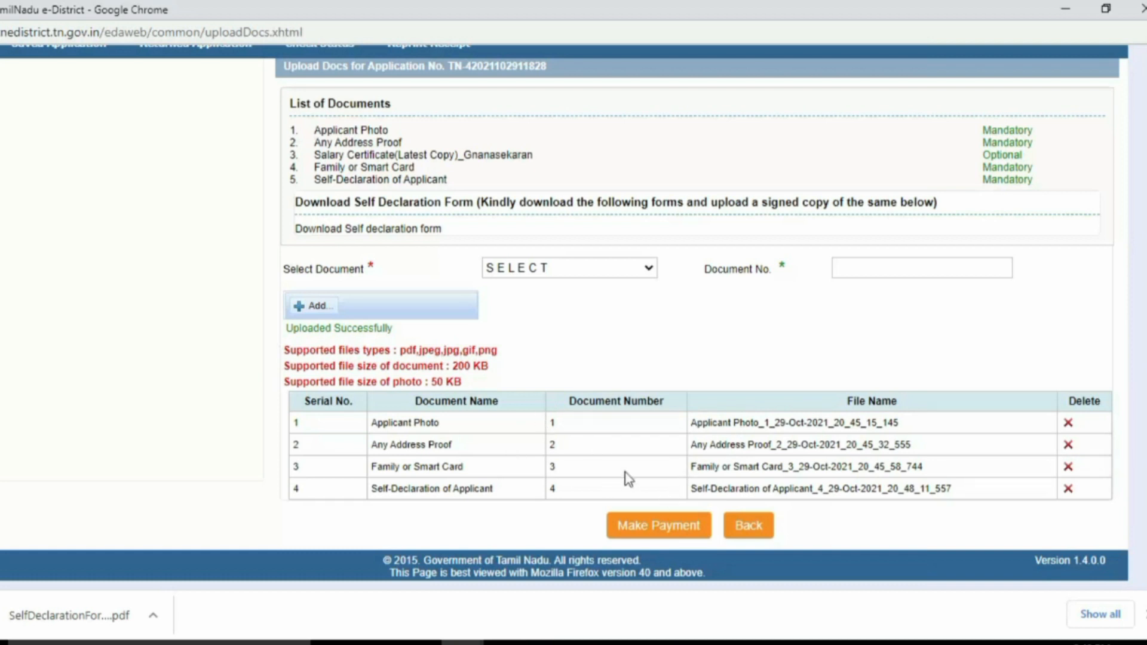
# Step: Proceed to payment, agree to the terms, and continue to pay the ₹60 fee
pyautogui.click(655, 527)
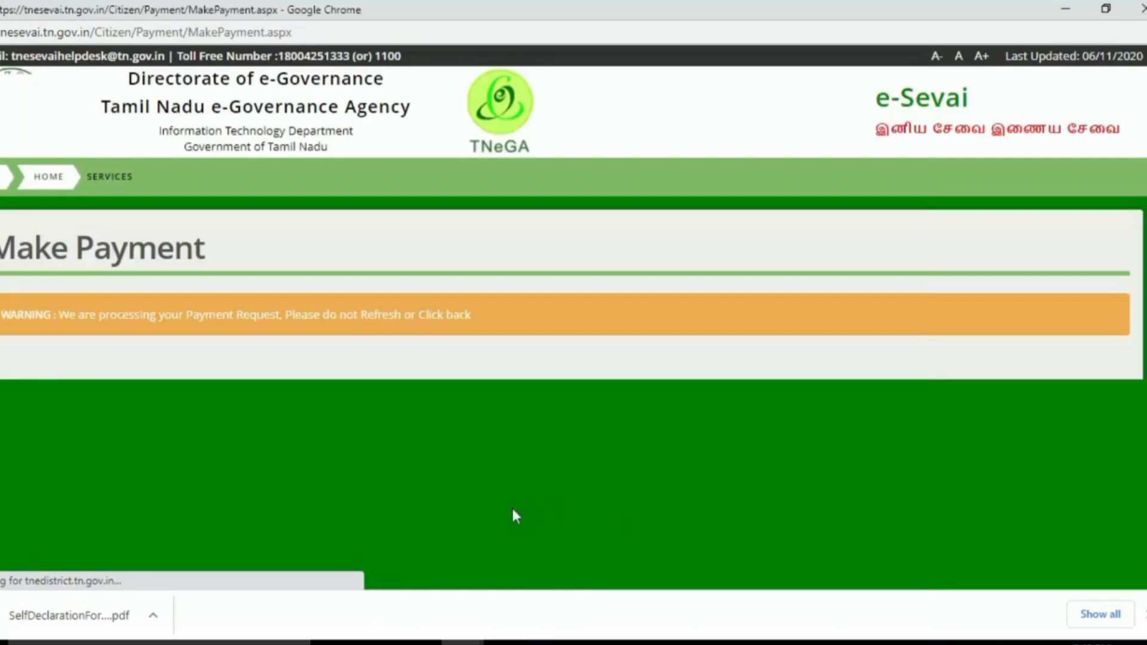
pyautogui.scroll(-1, 513, 516)
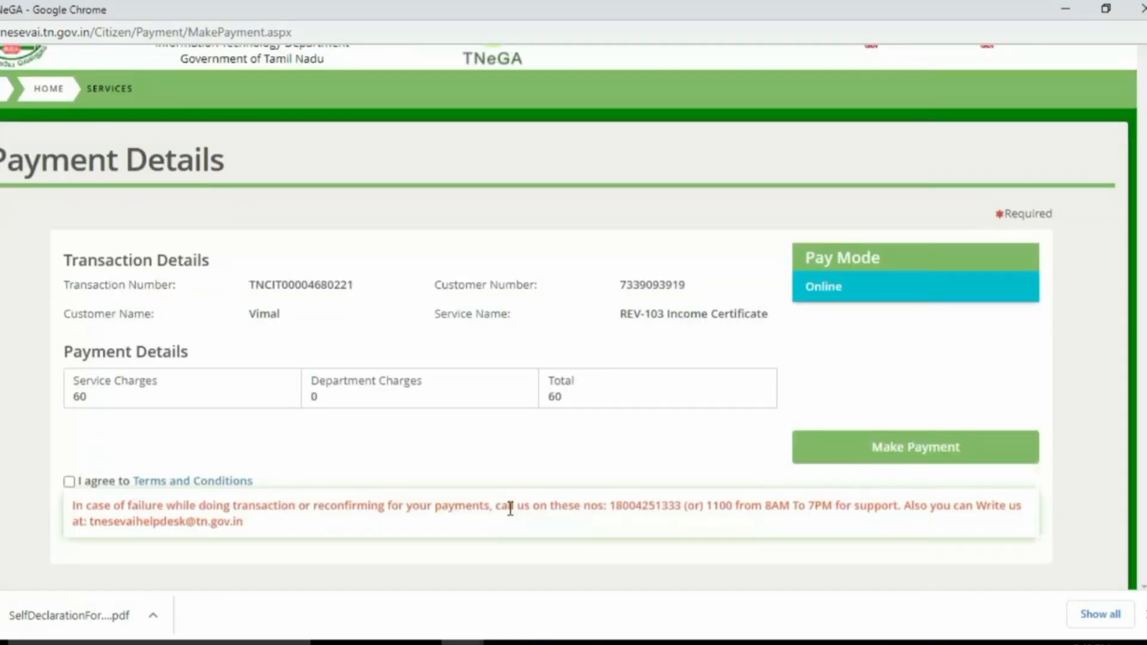
pyautogui.click(70, 482)
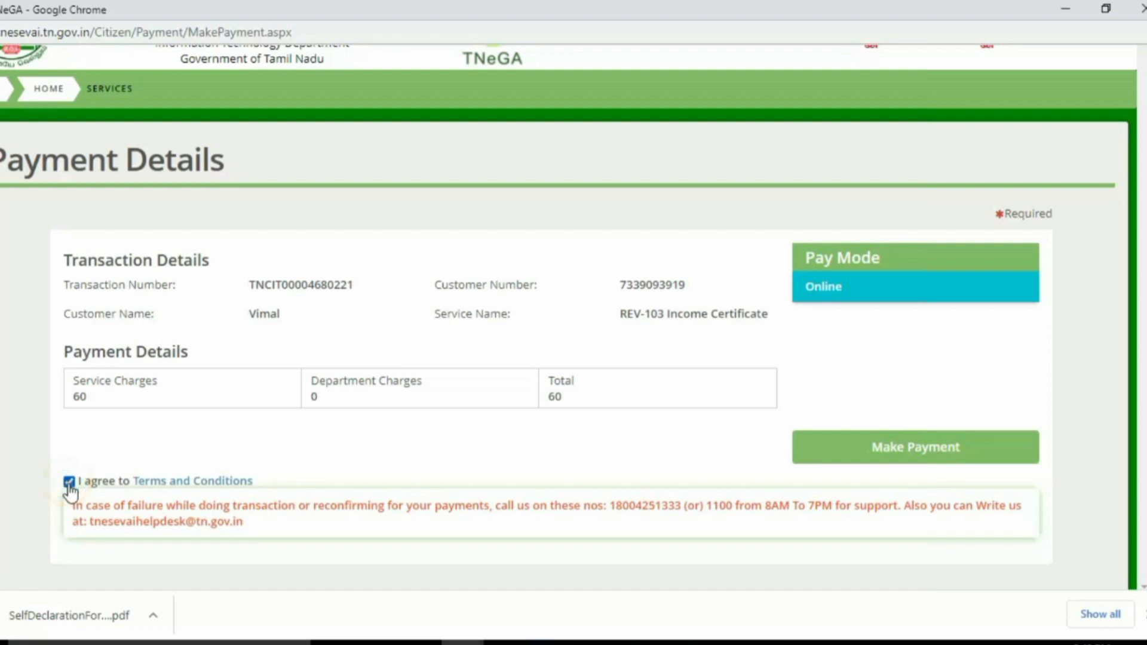
pyautogui.click(906, 446)
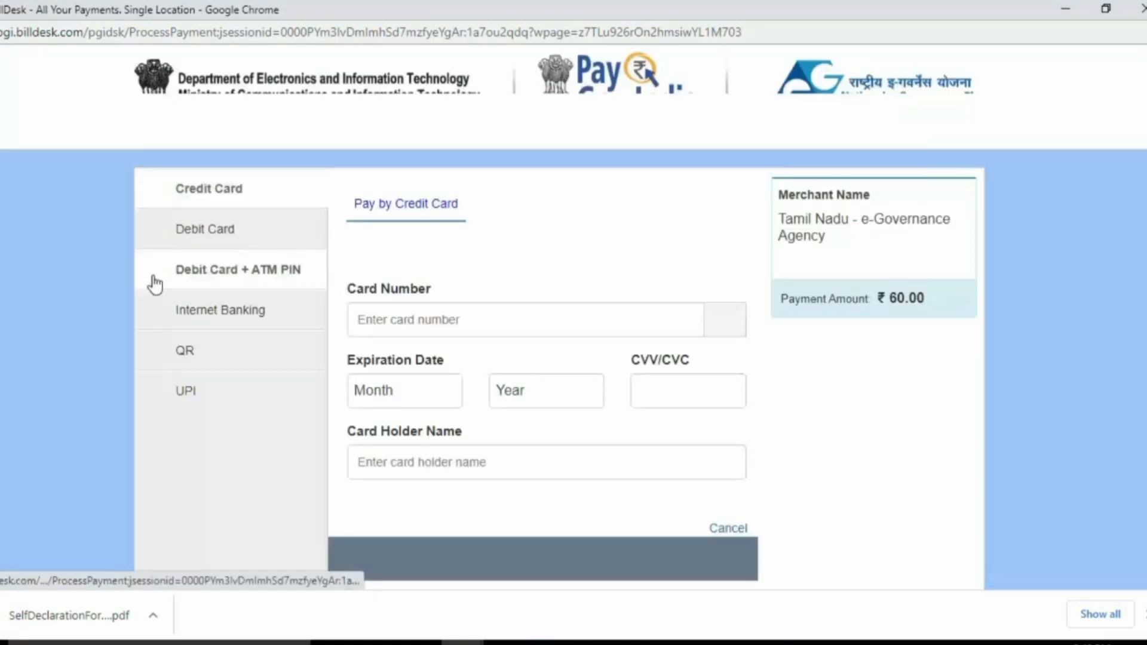
# Step: Pay through State Bank of India internet banking and open the payment receipt
pyautogui.click(236, 311)
pyautogui.scroll(-2, 421, 382)
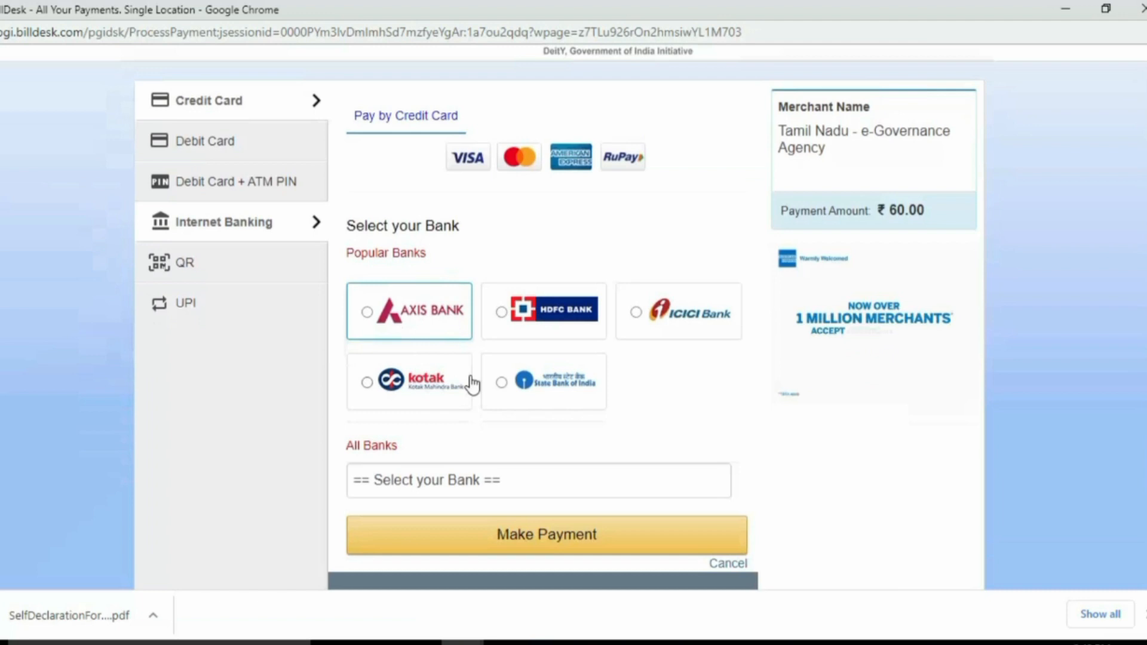
pyautogui.click(552, 401)
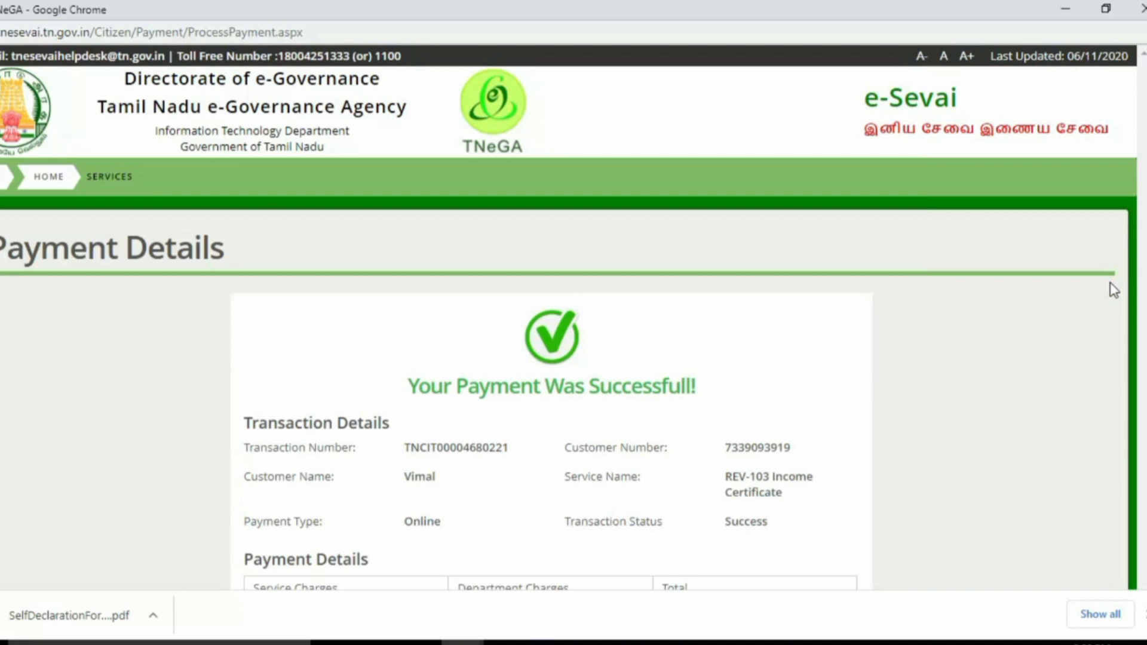
pyautogui.scroll(-3, 814, 396)
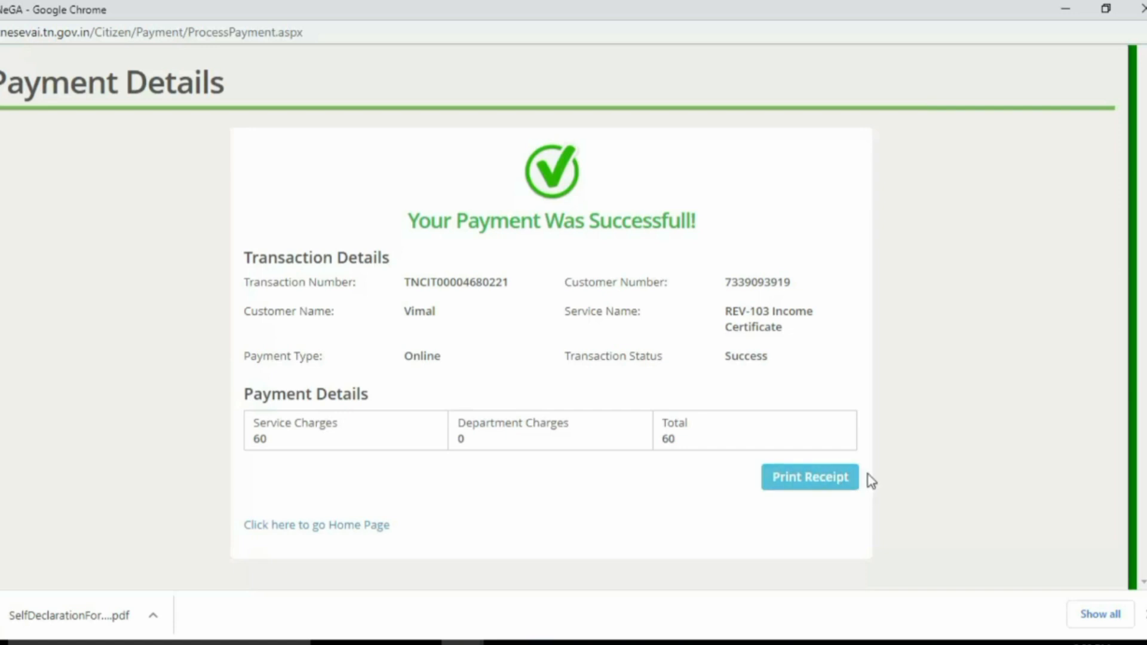
pyautogui.click(807, 478)
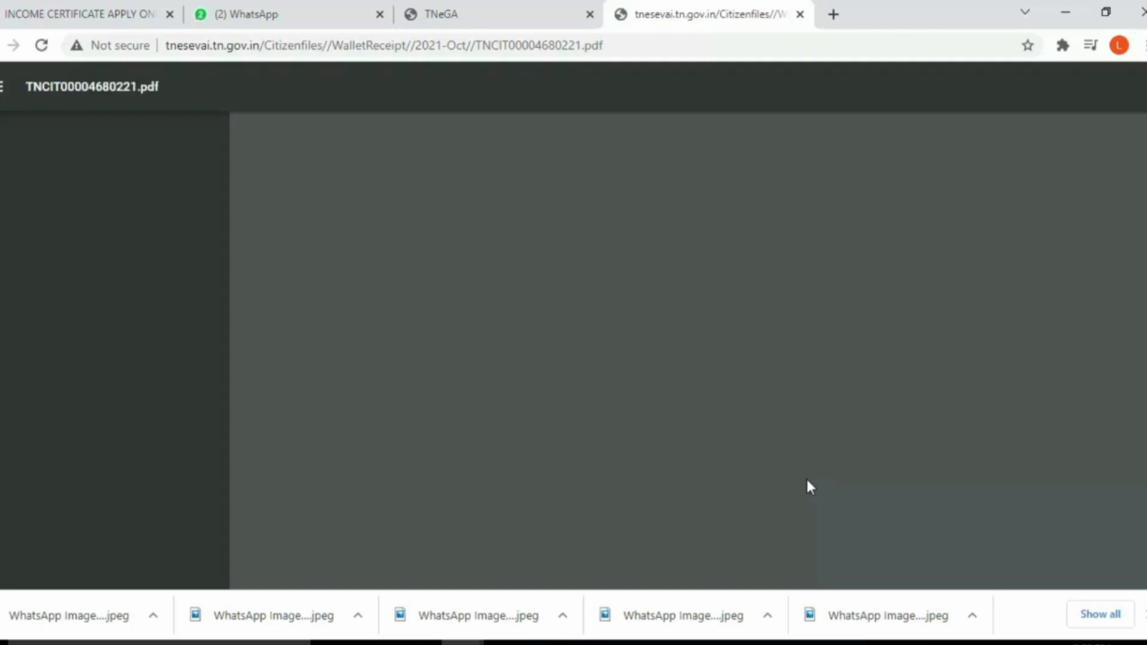
# Step: Review the ₹60 receipt, select its application number, and start a tnedistrict search in a new tab
pyautogui.scroll(-2, 809, 485)
pyautogui.scroll(2, 809, 485)
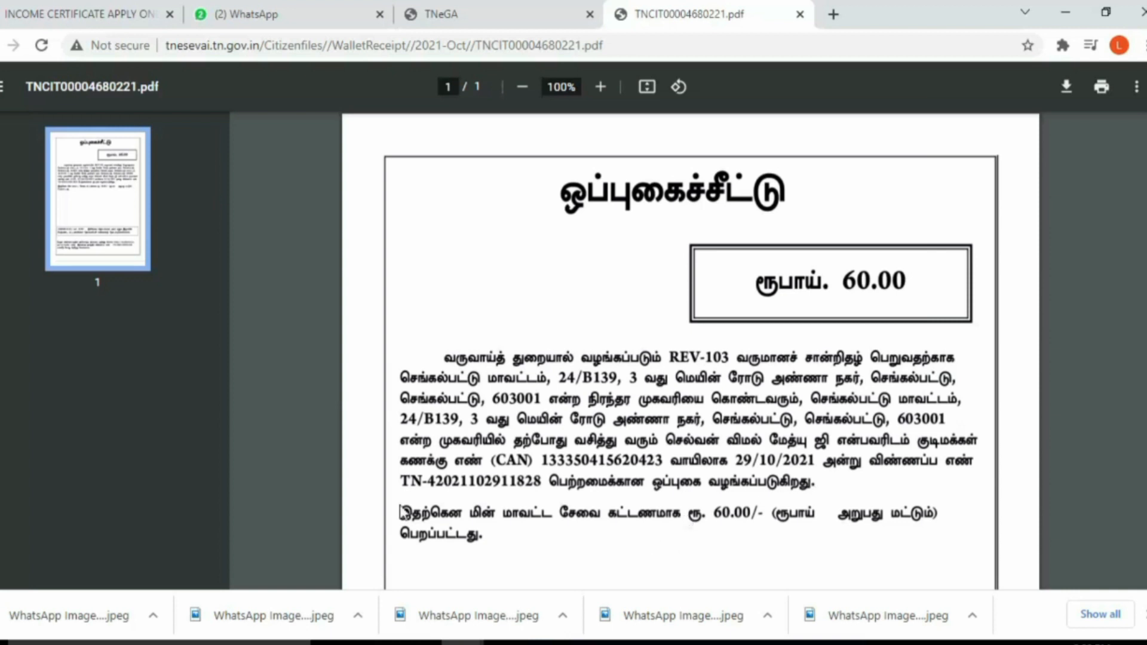
pyautogui.moveTo(399, 485); pyautogui.dragTo(475, 481)
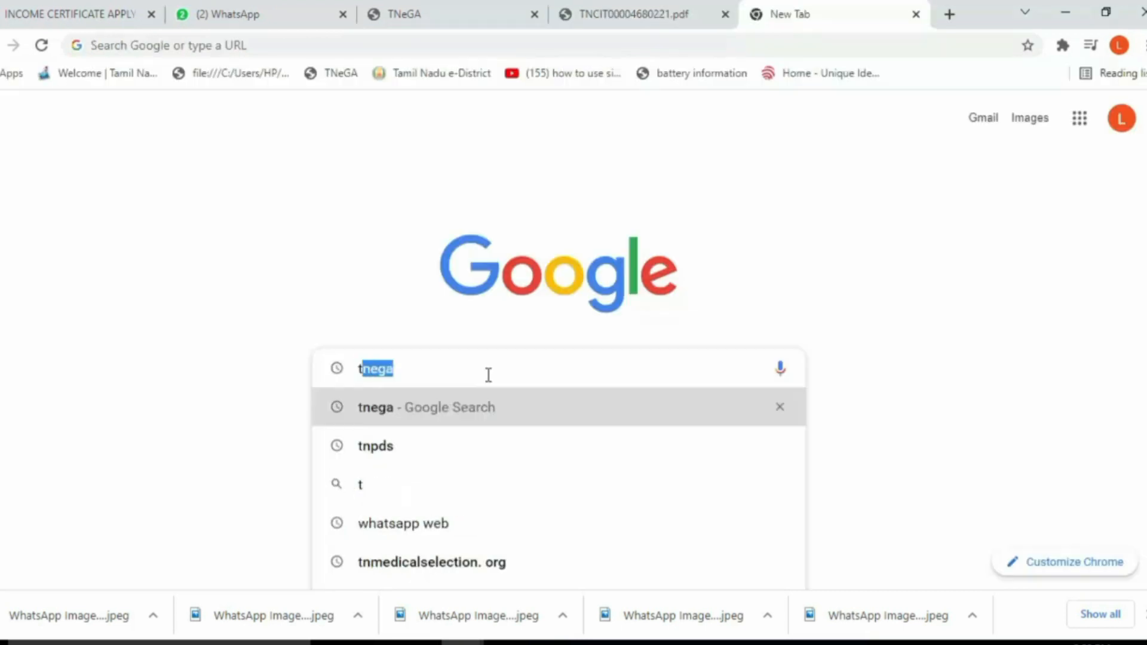
pyautogui.write('ned')
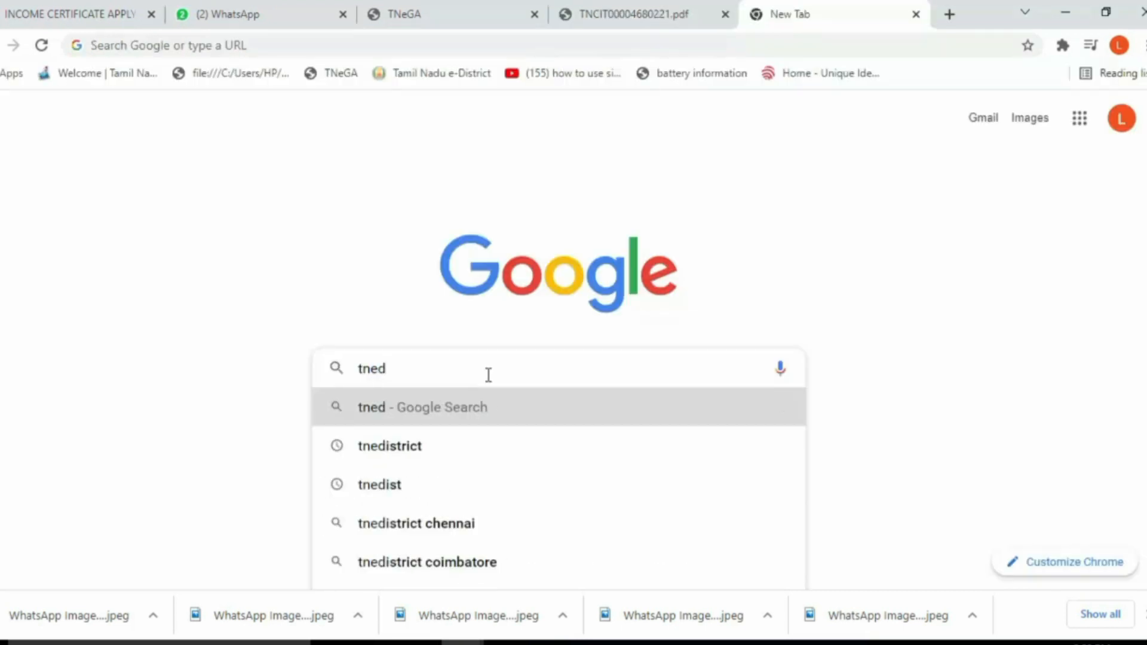
pyautogui.write('is')
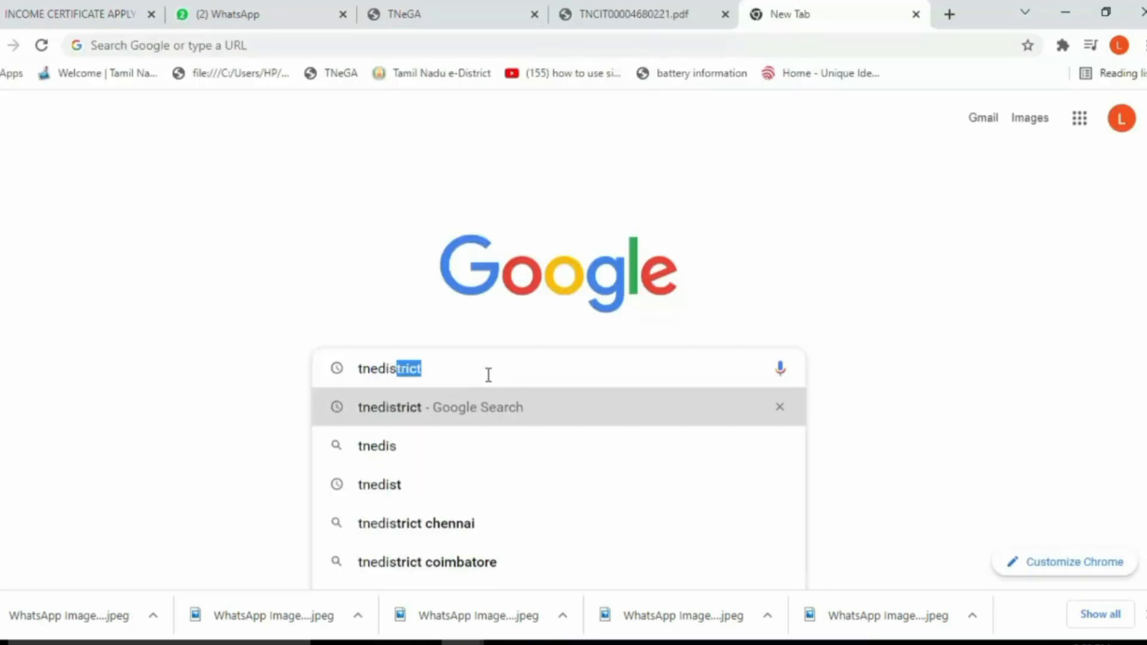
# Step: Run the Google search for tnedistrict and open the Tamil Nadu e-District website
pyautogui.press('Return')
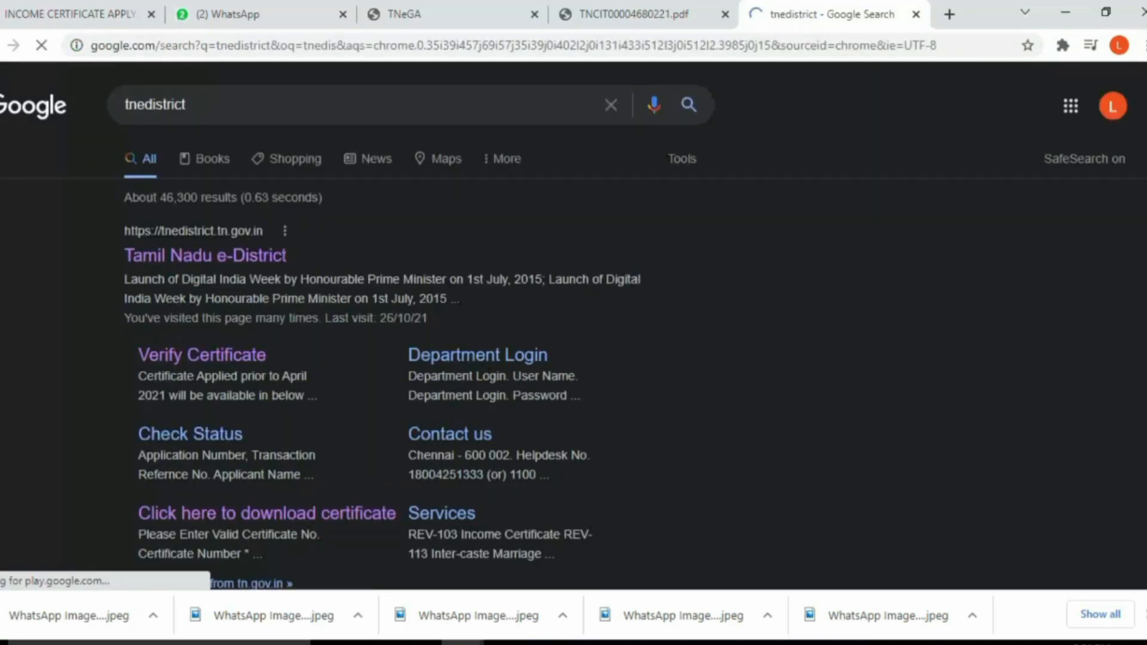
pyautogui.click(195, 258)
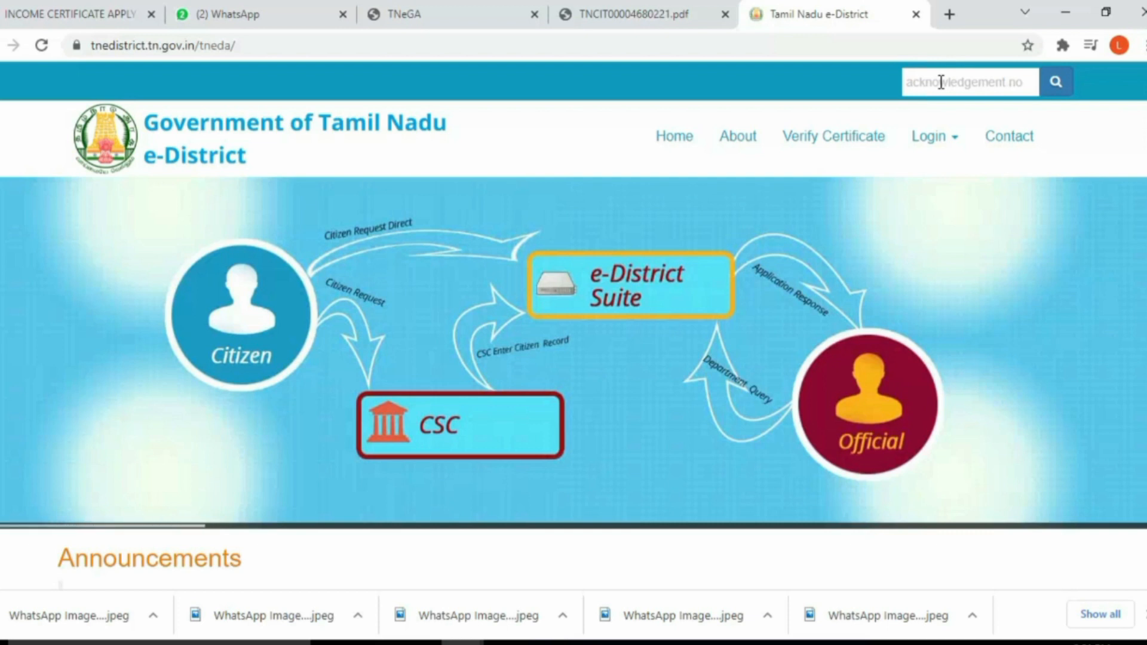
# Step: Zoom in, enter the application's acknowledgement number in the top-right box, and search its status
pyautogui.press('super+plus')
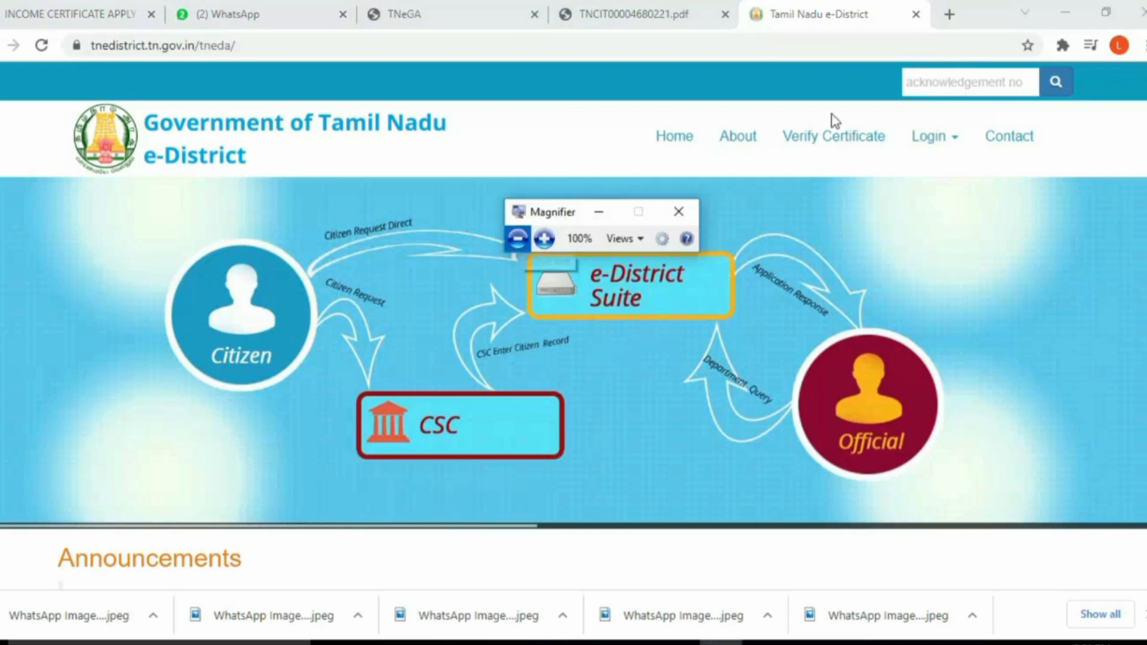
pyautogui.click(602, 210)
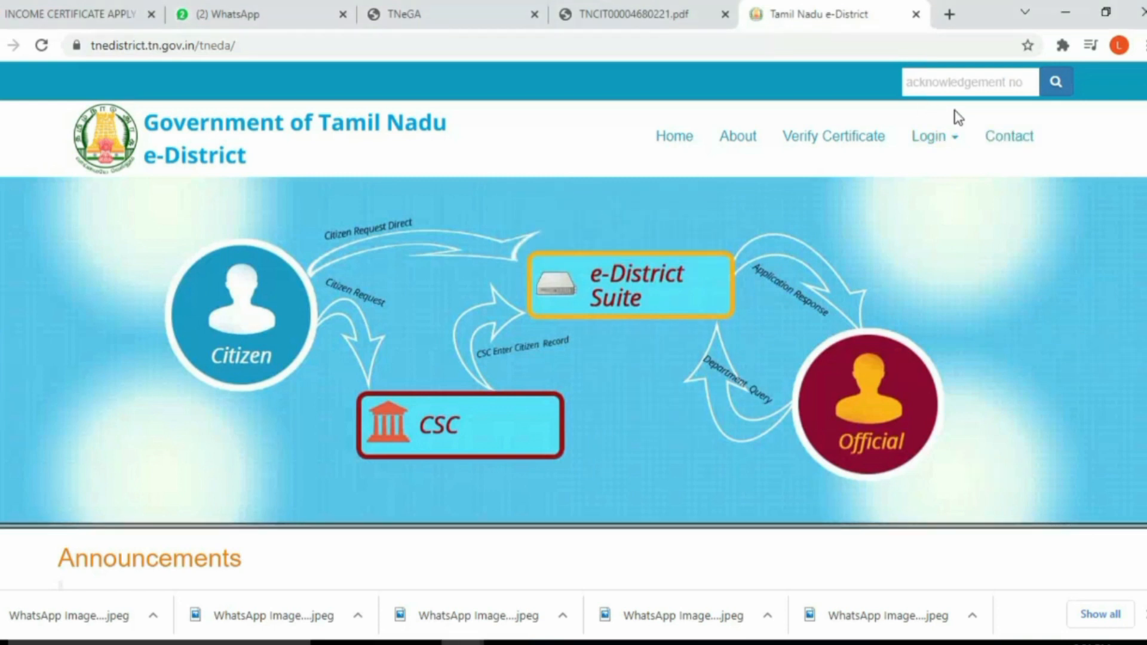
pyautogui.press('super+plus')
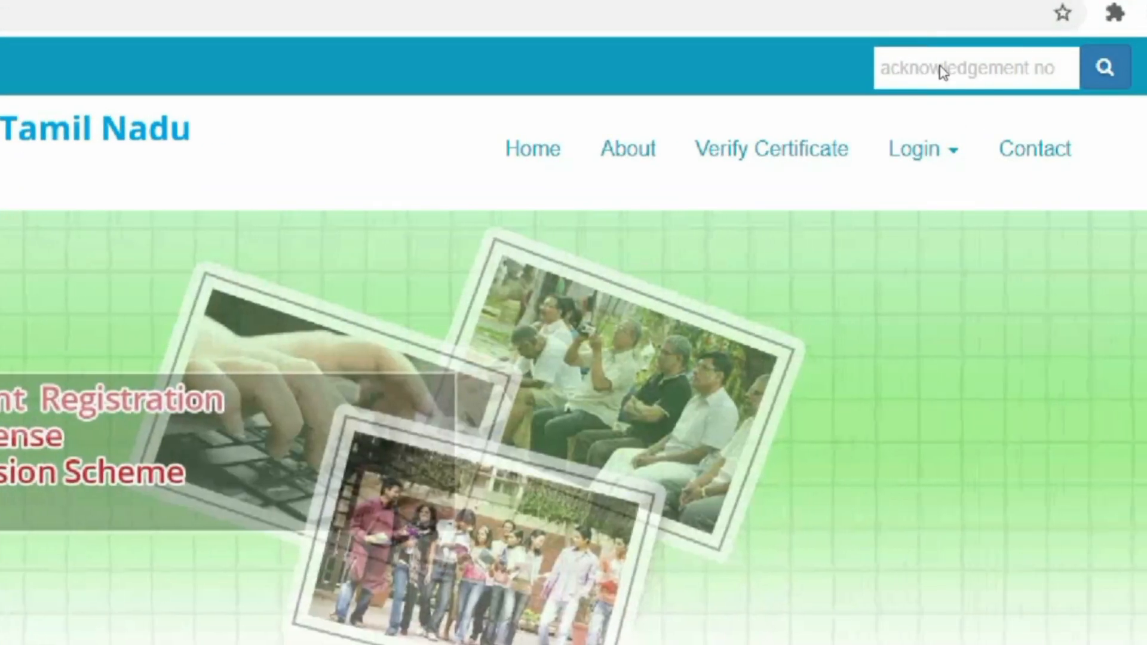
pyautogui.click(937, 80)
pyautogui.write('tn')
pyautogui.press('BackSpace')
pyautogui.press('BackSpace')
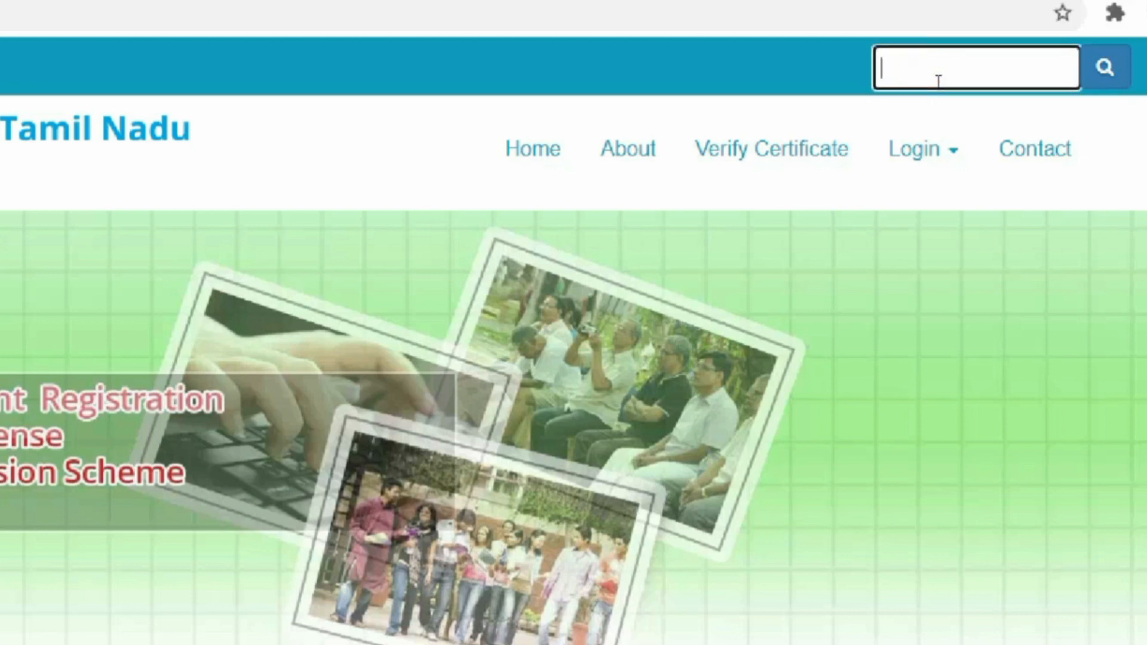
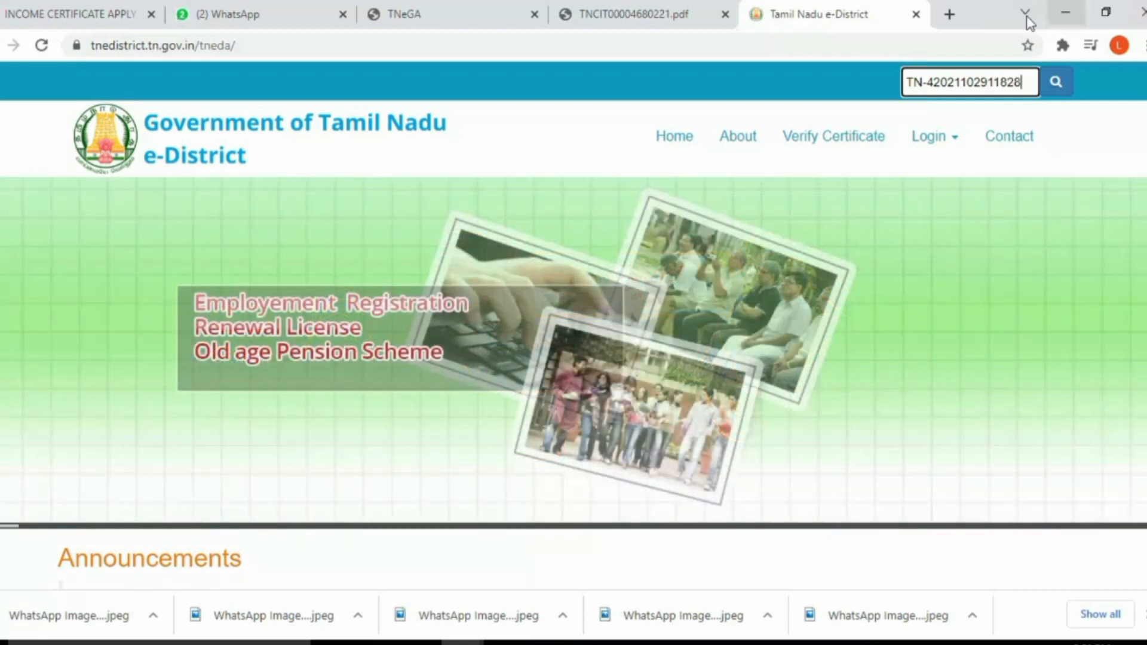
pyautogui.click(1054, 83)
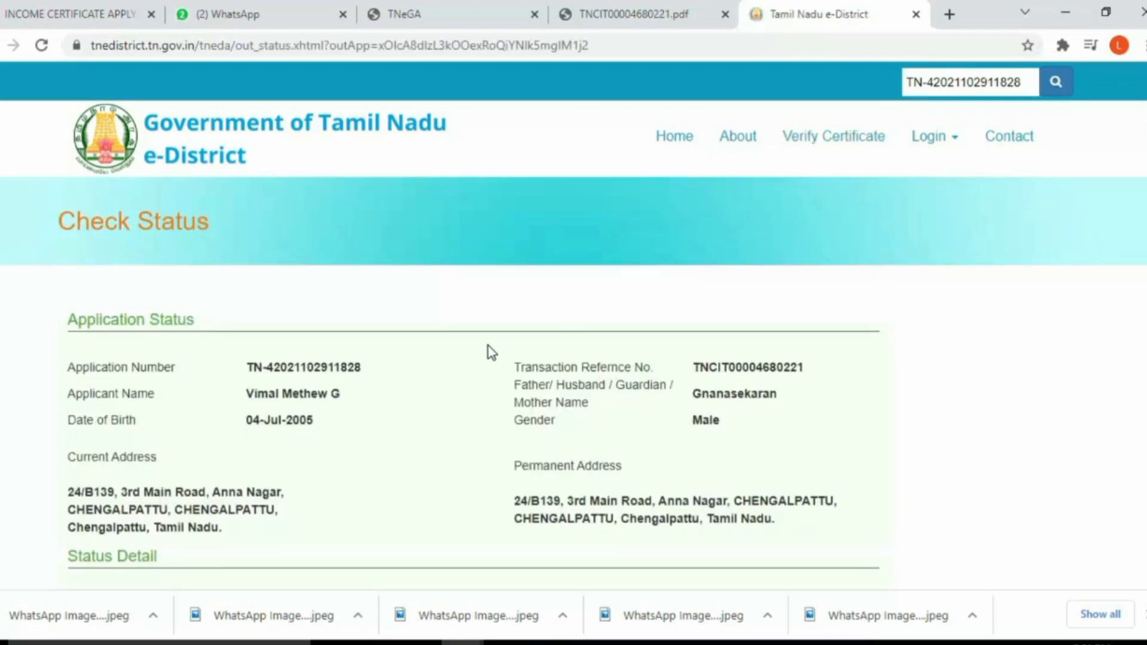
pyautogui.scroll(-3, 491, 352)
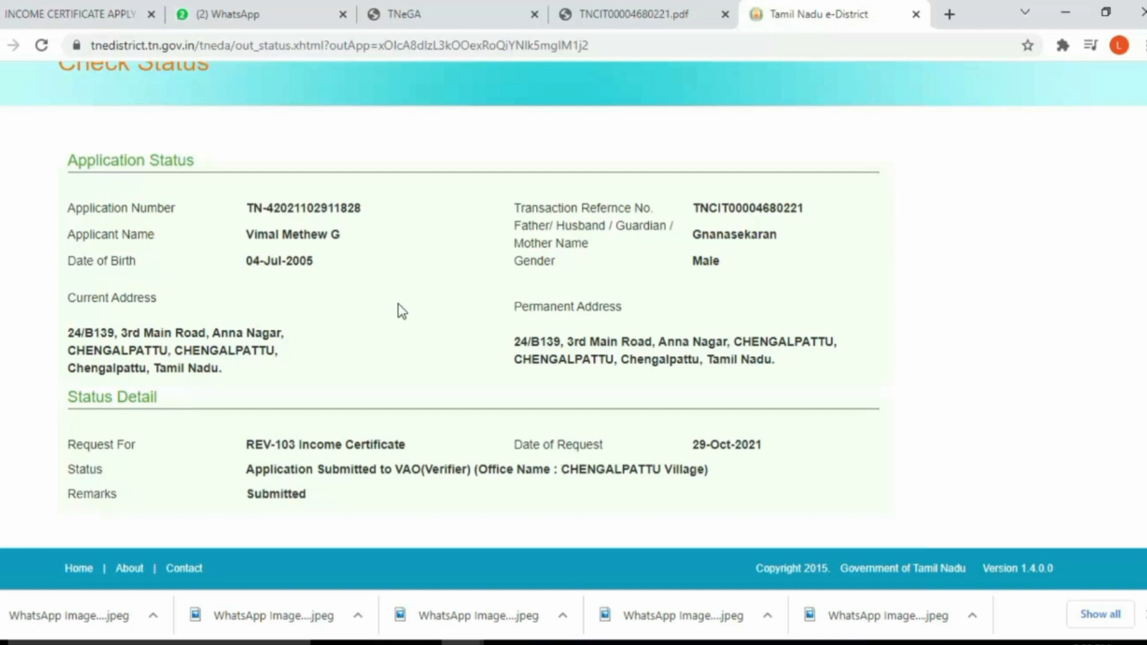
pyautogui.scroll(2, 452, 431)
pyautogui.scroll(-2, 454, 432)
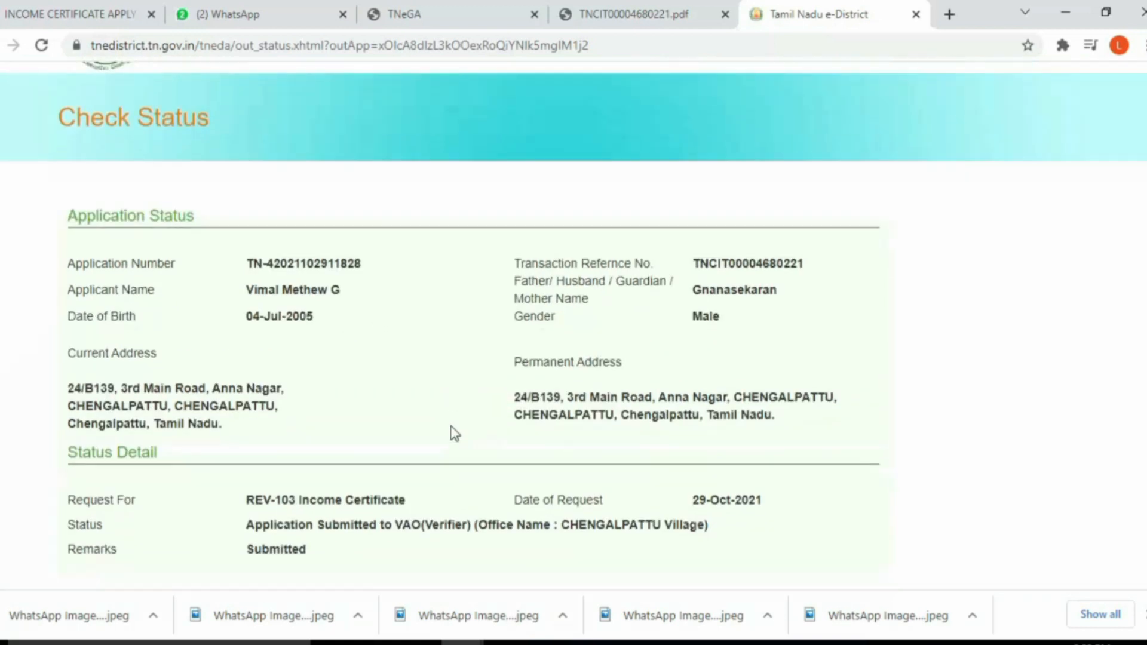